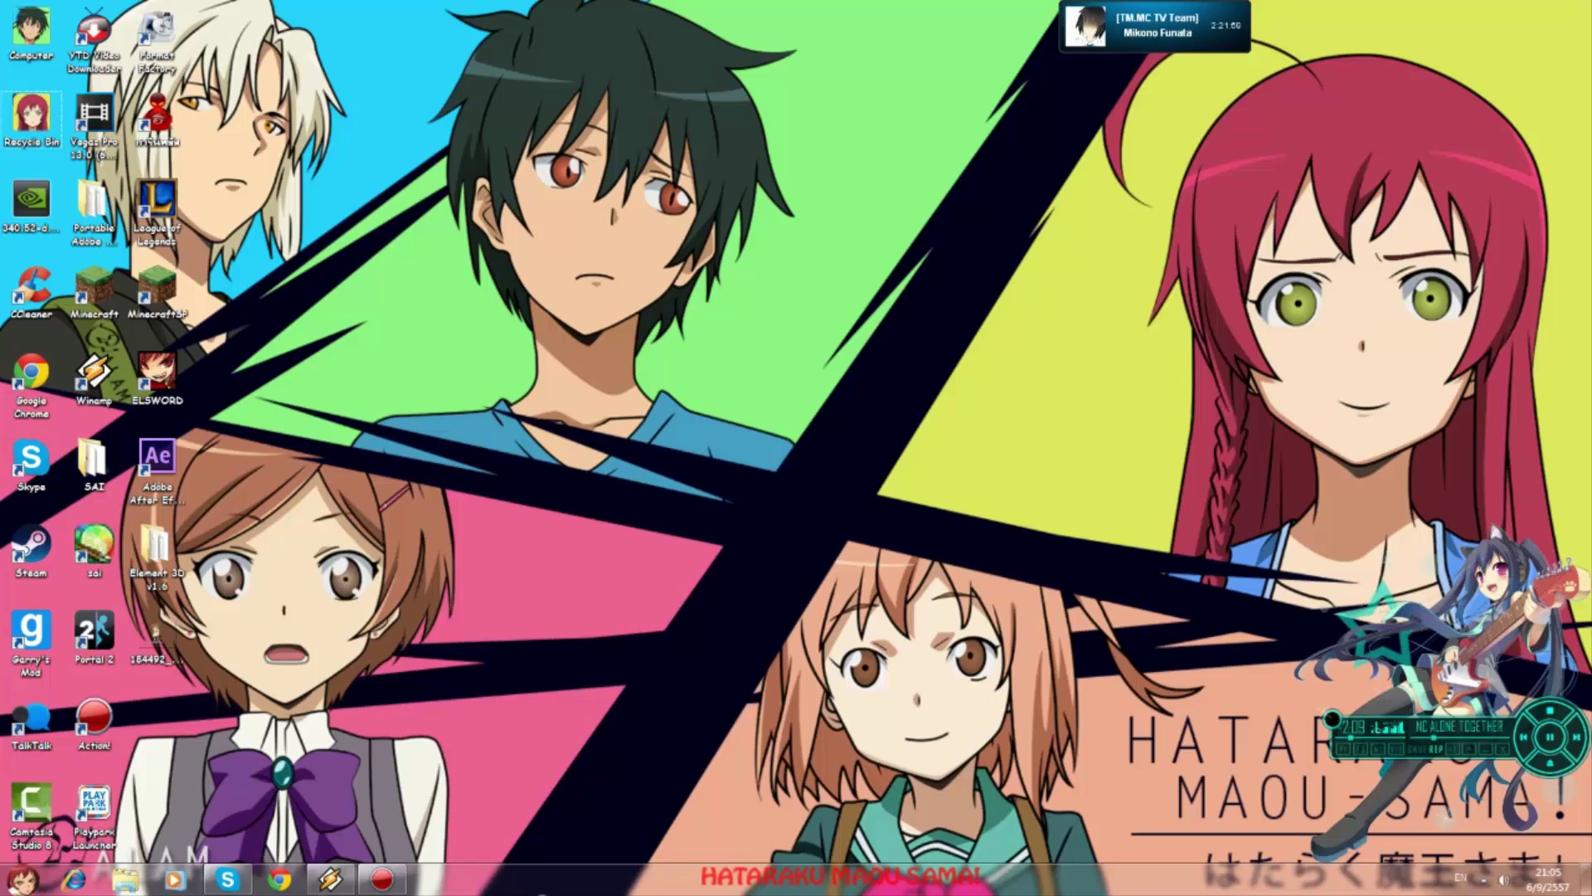
# - Launch Adobe After Effects CS6 from the desktop and continue with the trial version
pyautogui.doubleClick(94, 122)
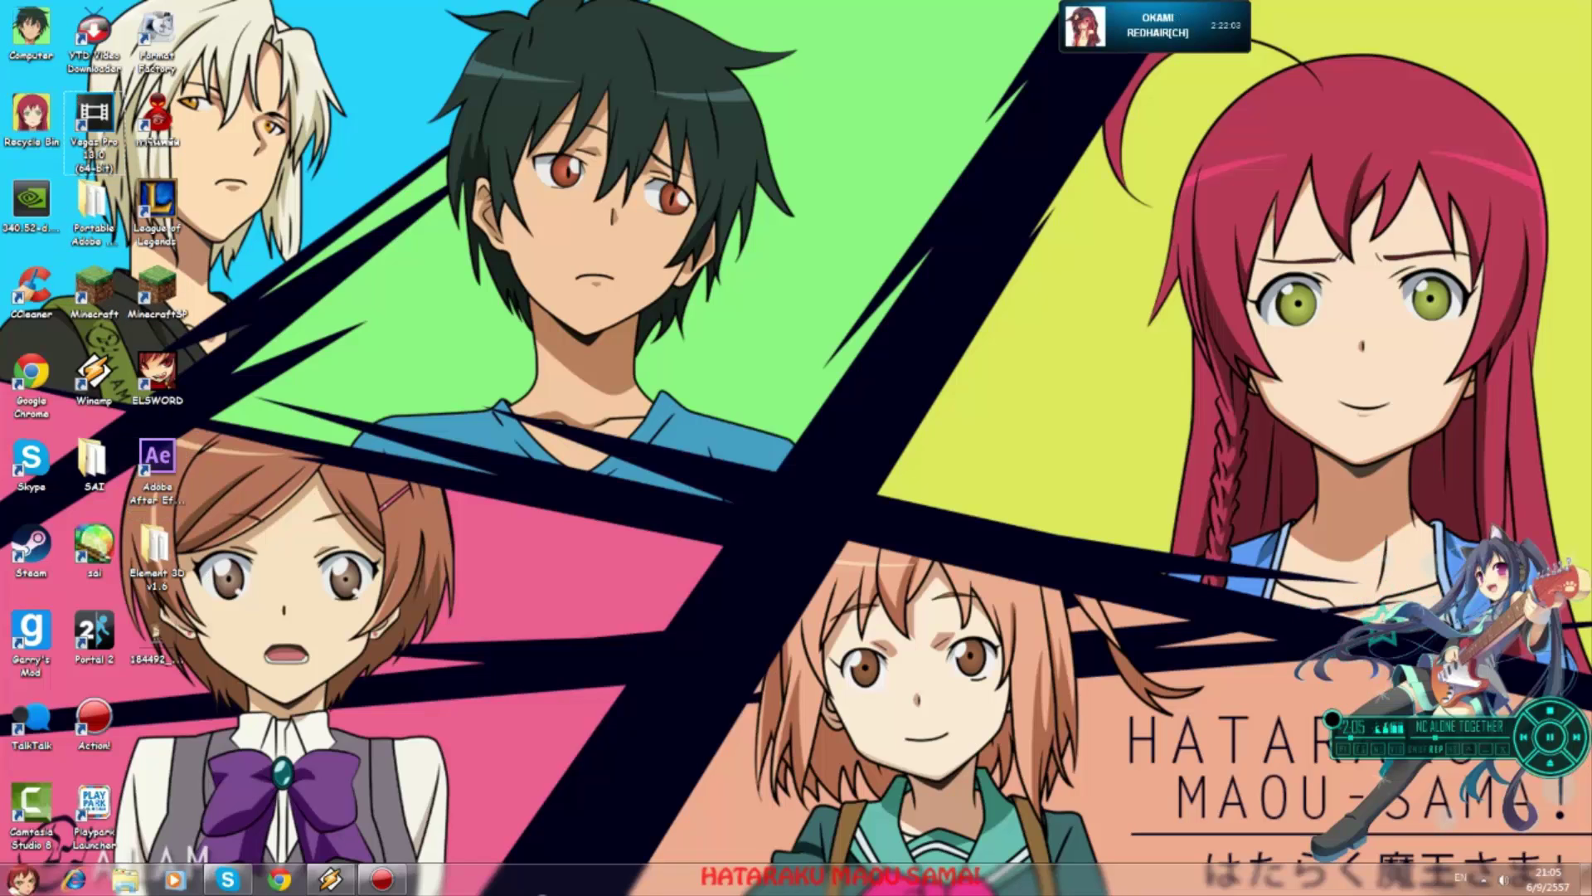
pyautogui.click(158, 471)
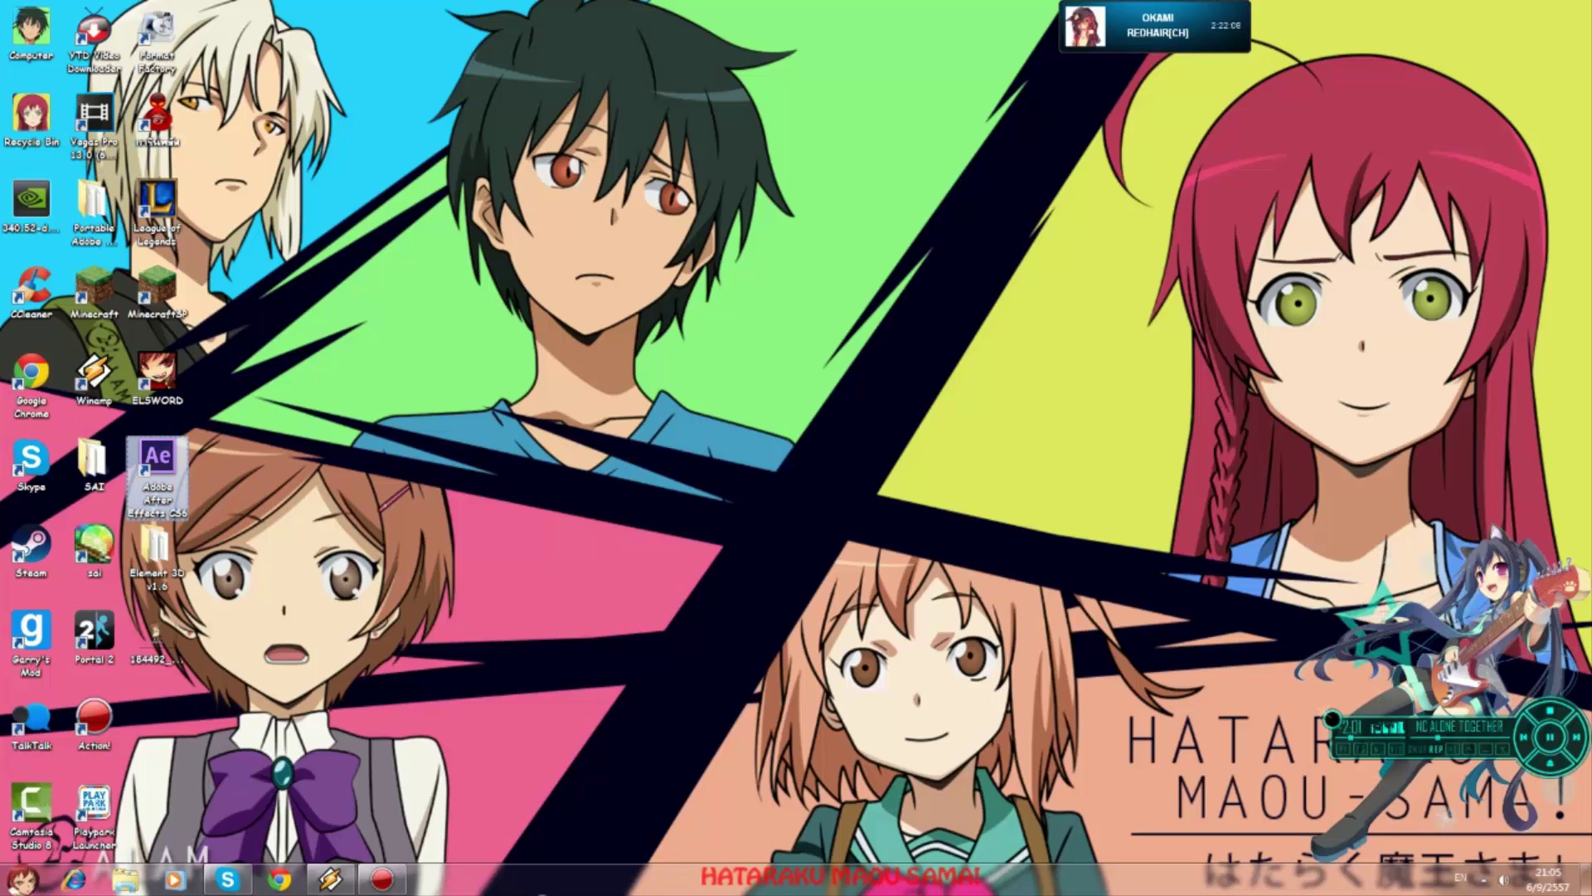
pyautogui.doubleClick(163, 485)
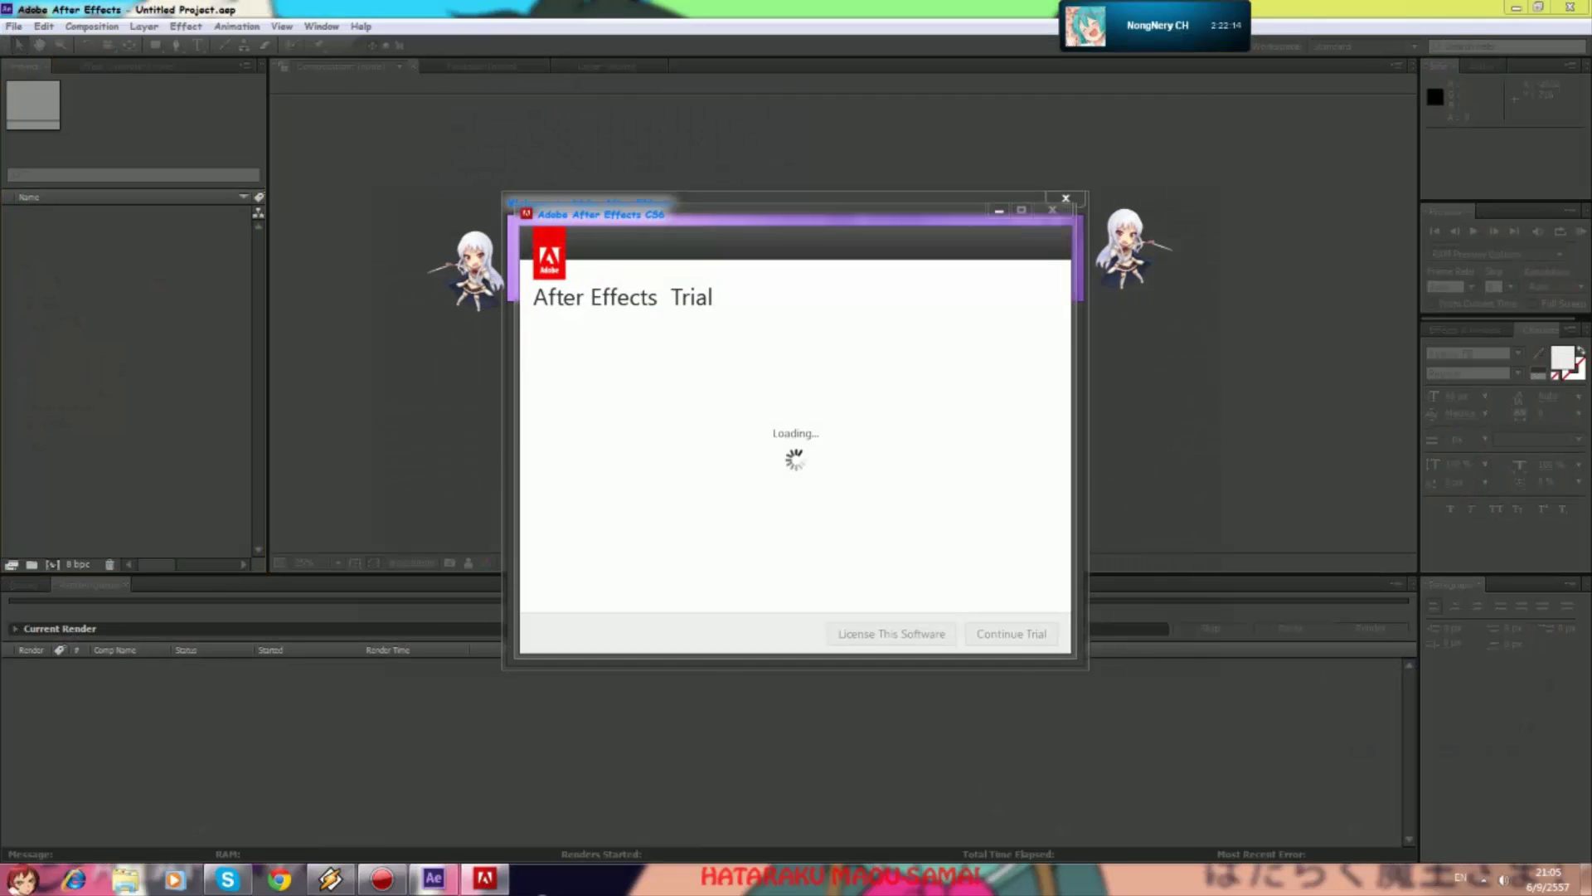
pyautogui.click(1052, 211)
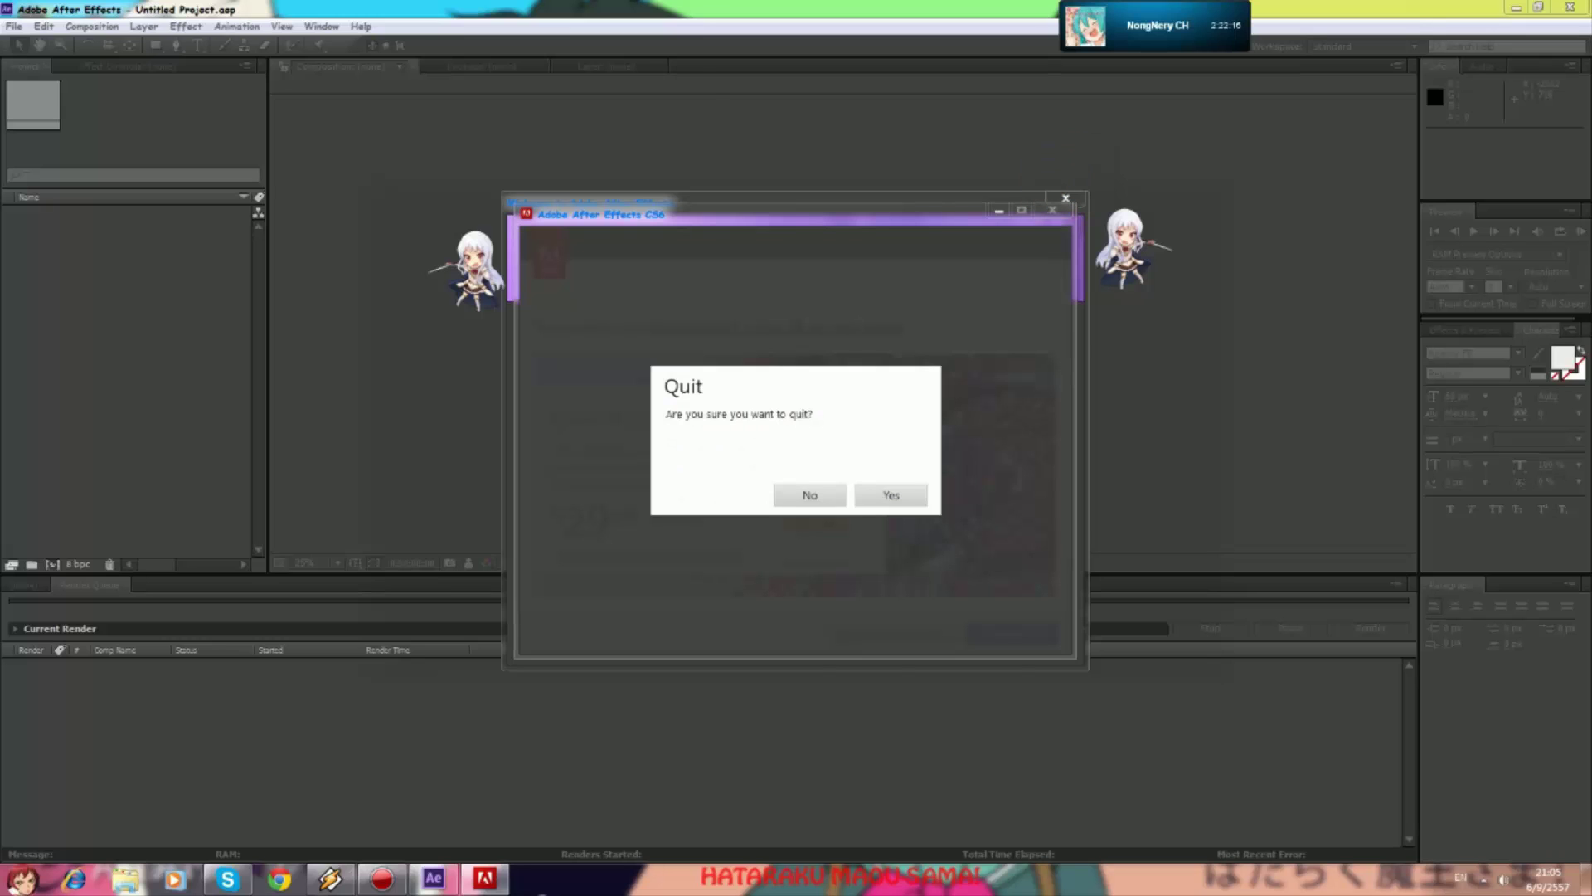
pyautogui.click(811, 495)
pyautogui.click(1013, 633)
pyautogui.click(1028, 639)
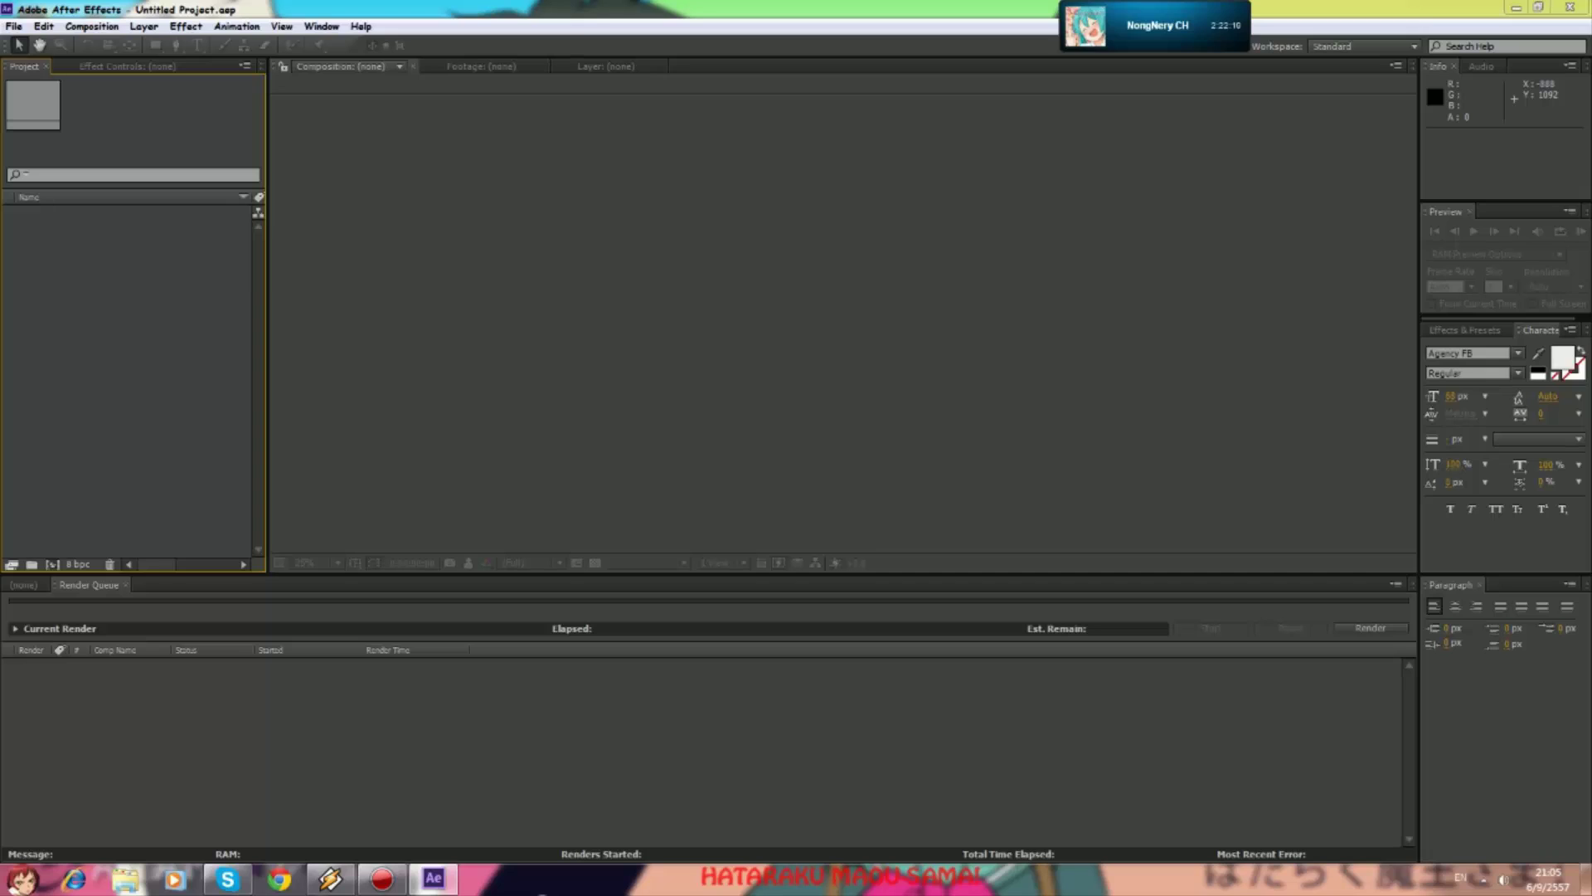
# - Create a new composition named Comp 1 at 2560 x 1440 px, 29.97 fps, with a duration of 0;00;06;07
pyautogui.click(24, 585)
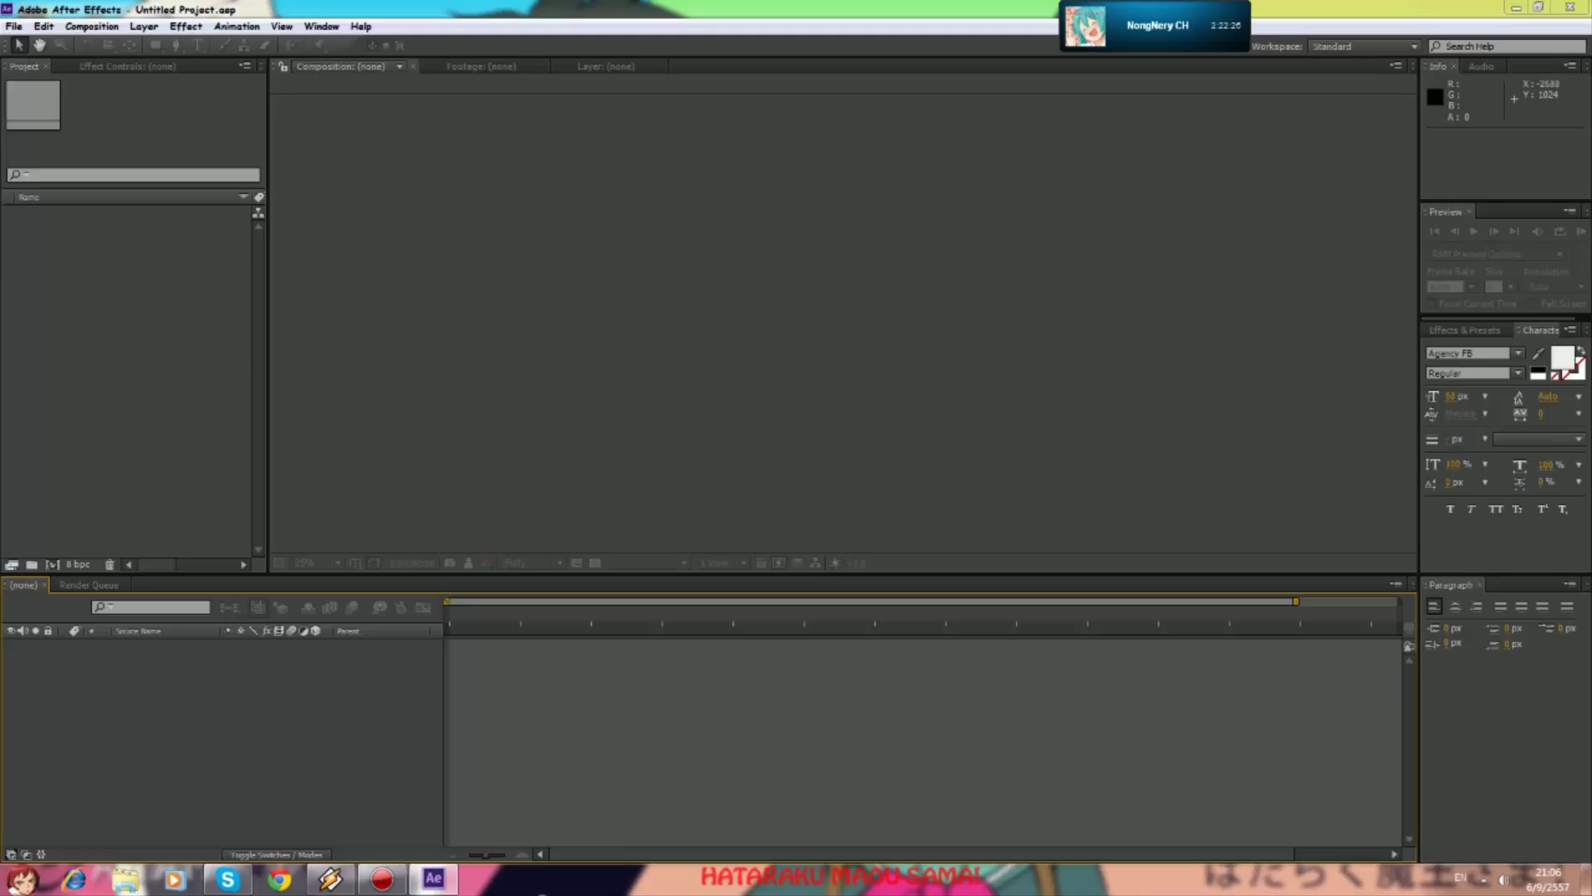
pyautogui.rightClick(87, 296)
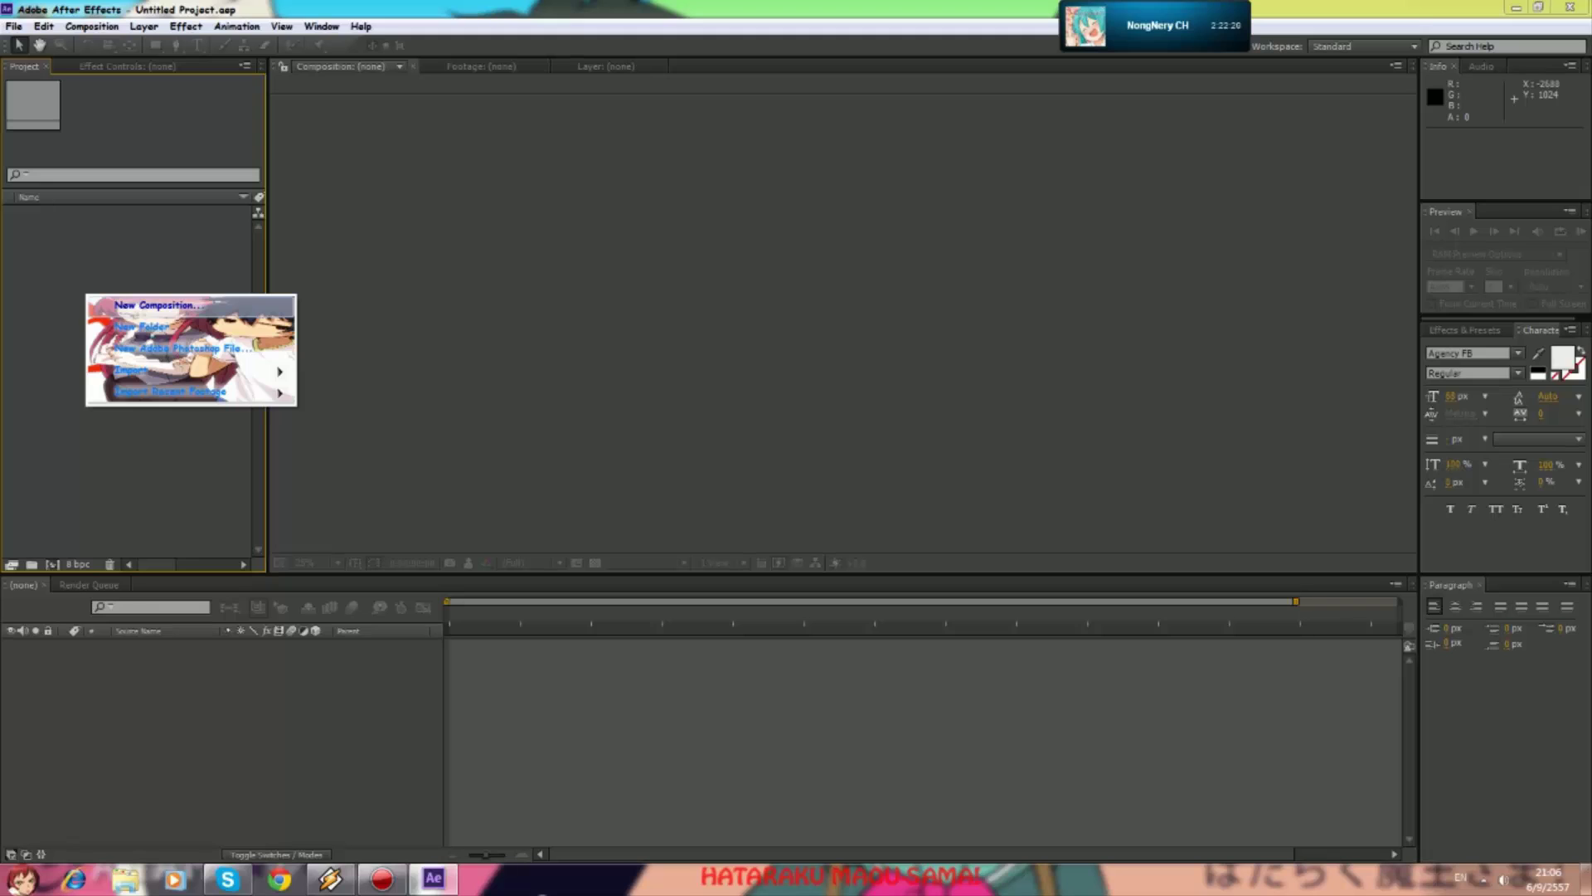
pyautogui.click(159, 306)
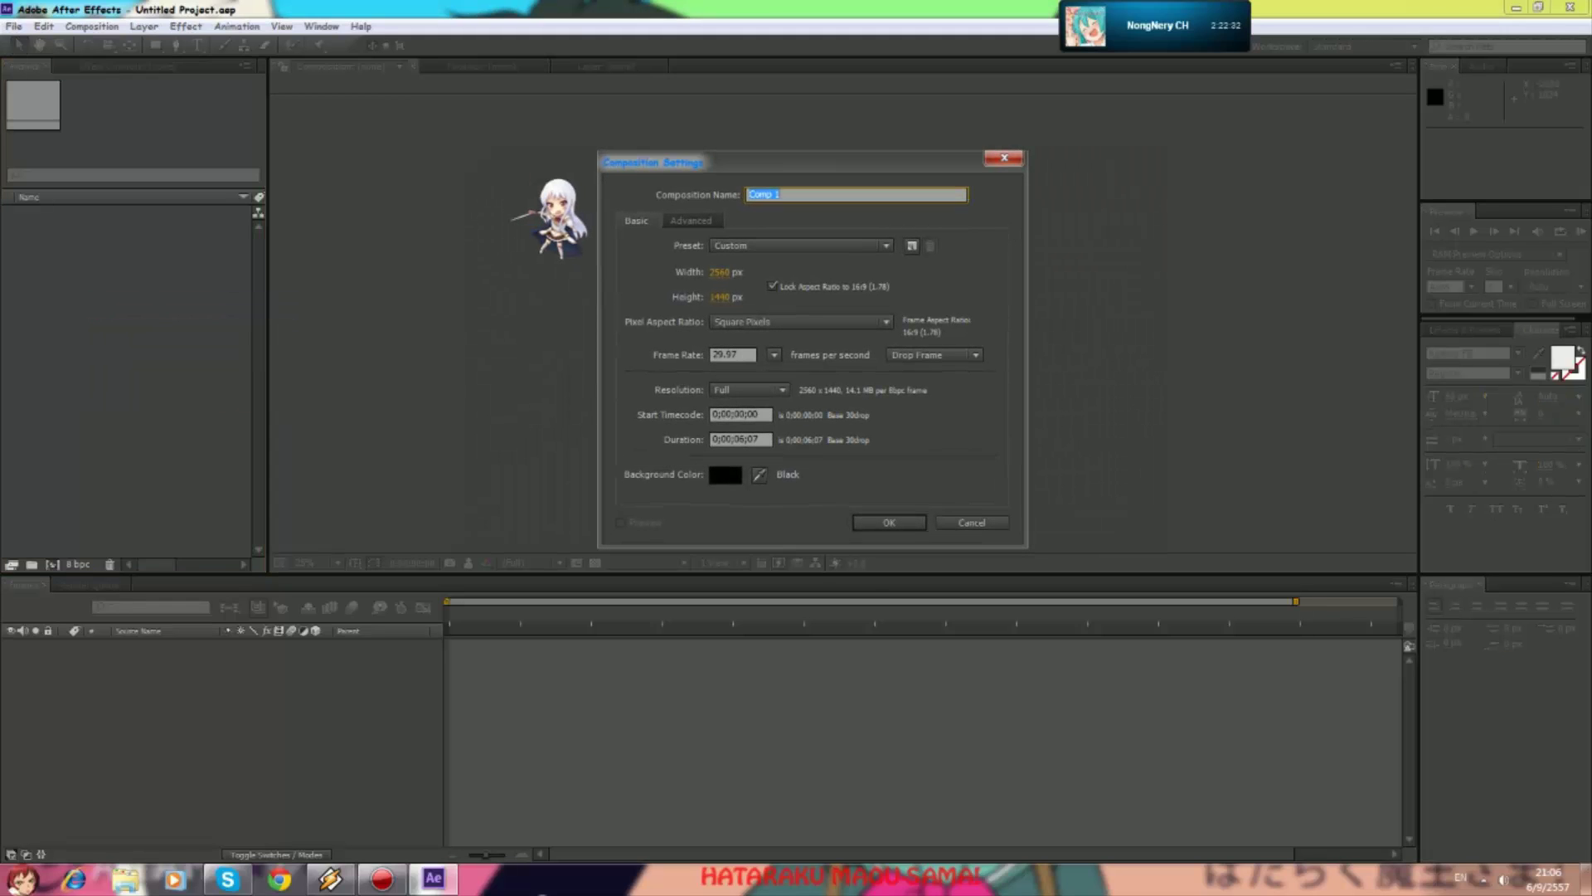
pyautogui.moveTo(664, 162); pyautogui.dragTo(606, 211)
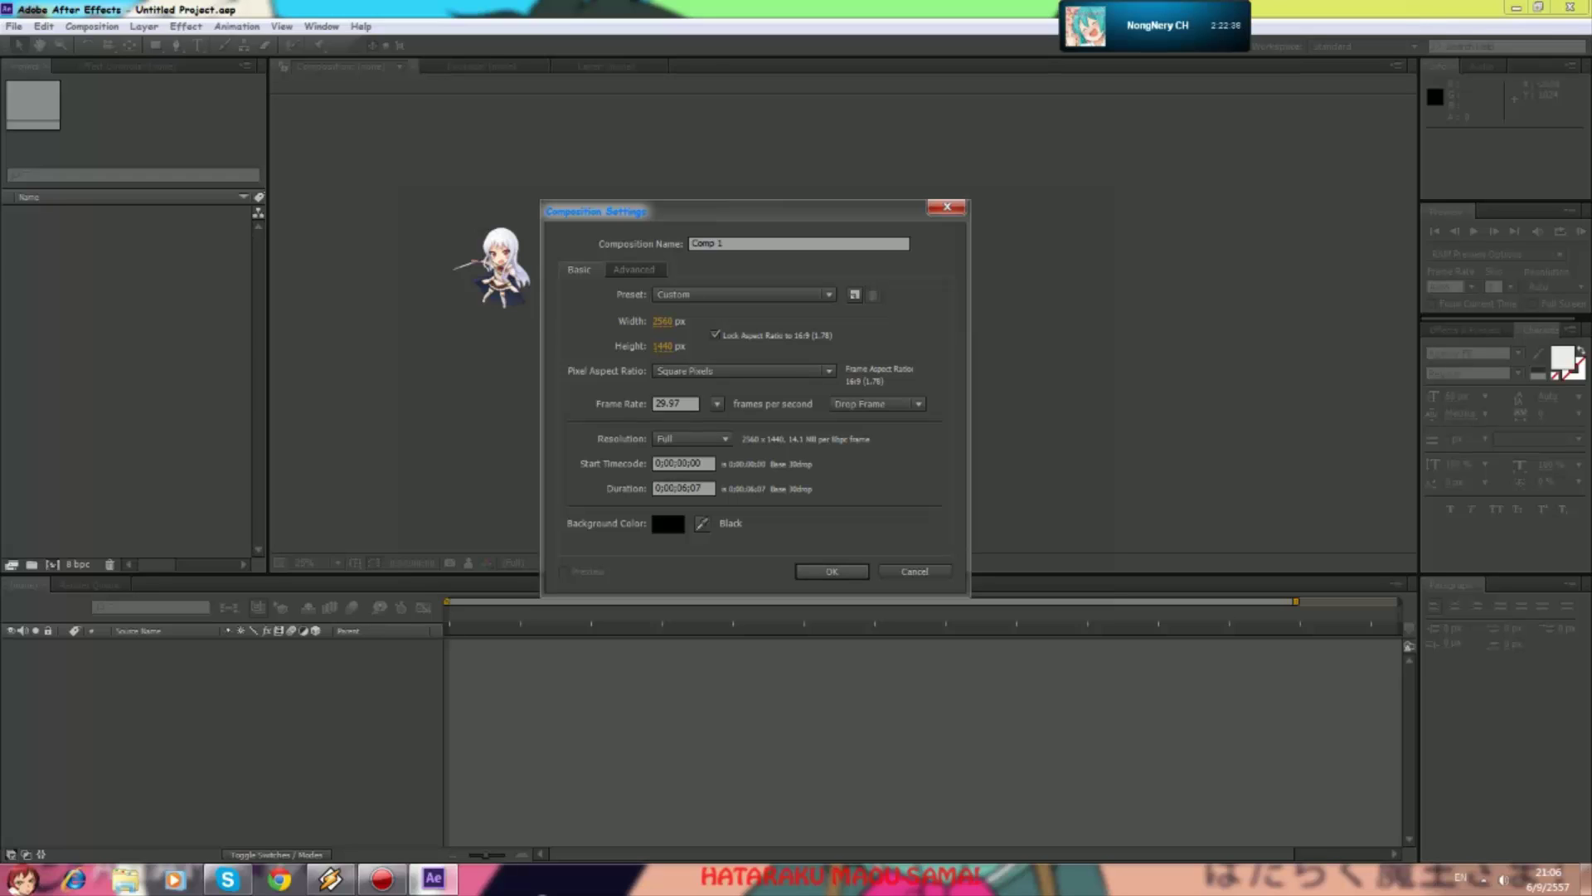
pyautogui.click(823, 570)
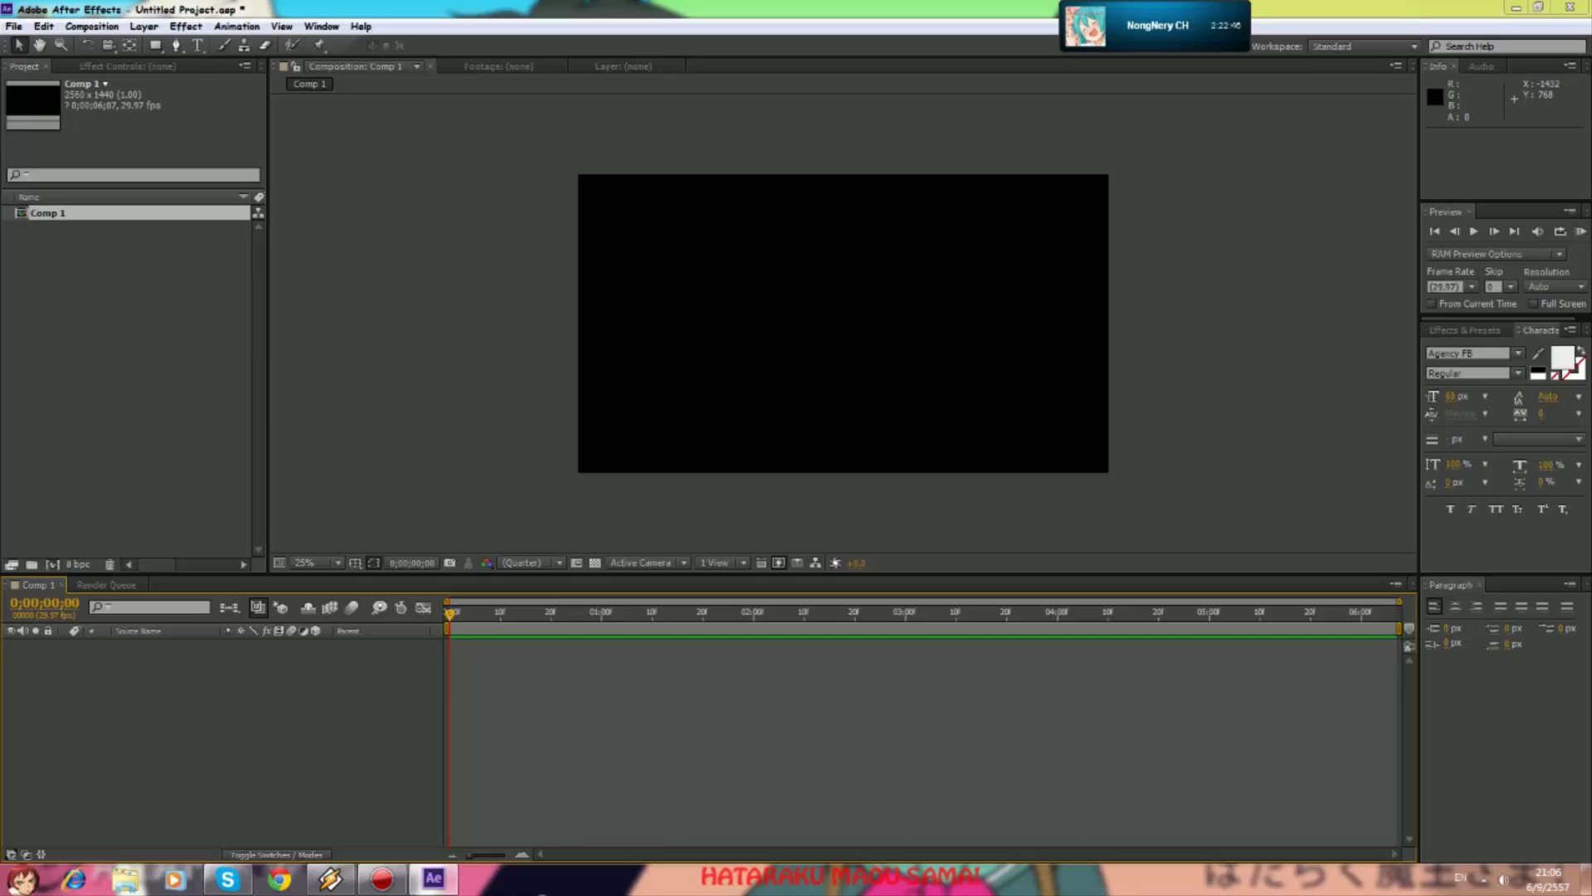
pyautogui.click(150, 311)
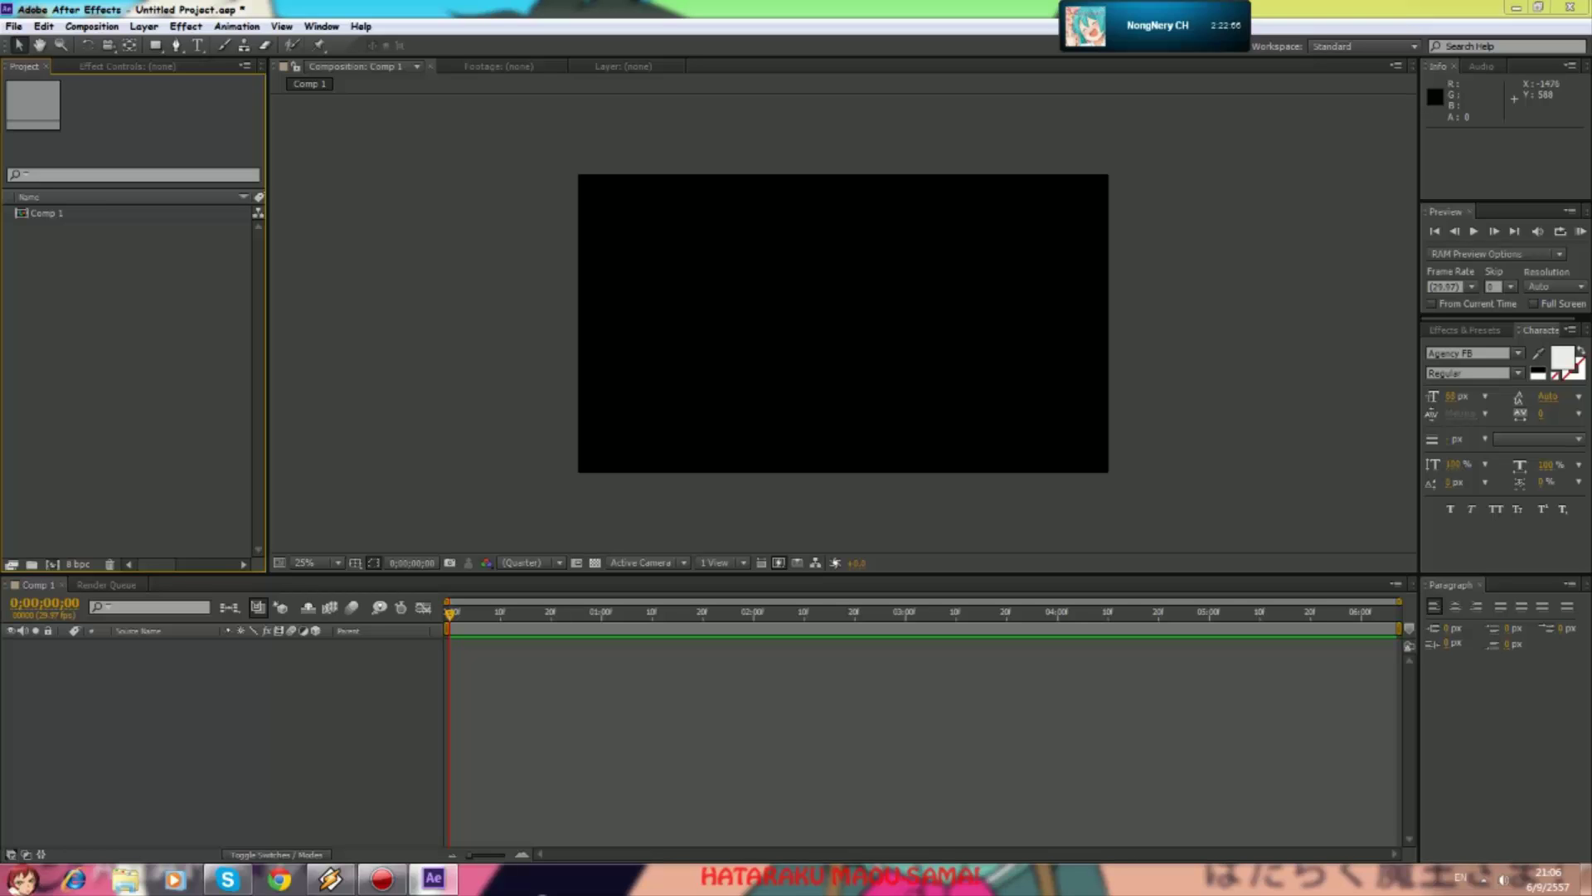
pyautogui.hotkey('ctrl', 'i')
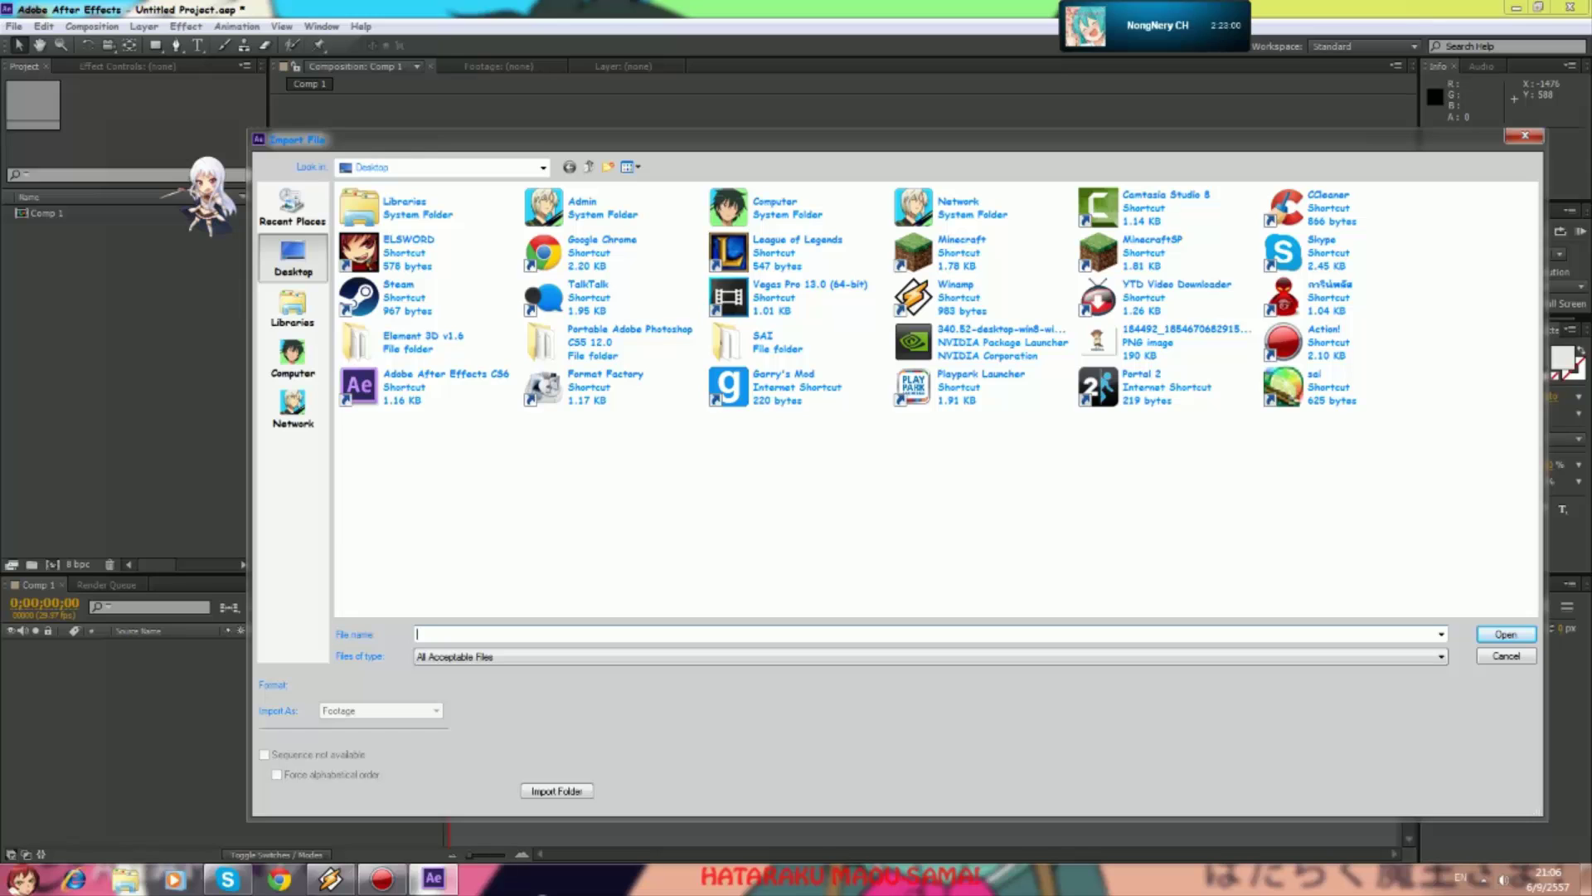
pyautogui.moveTo(1414, 144); pyautogui.dragTo(749, 243)
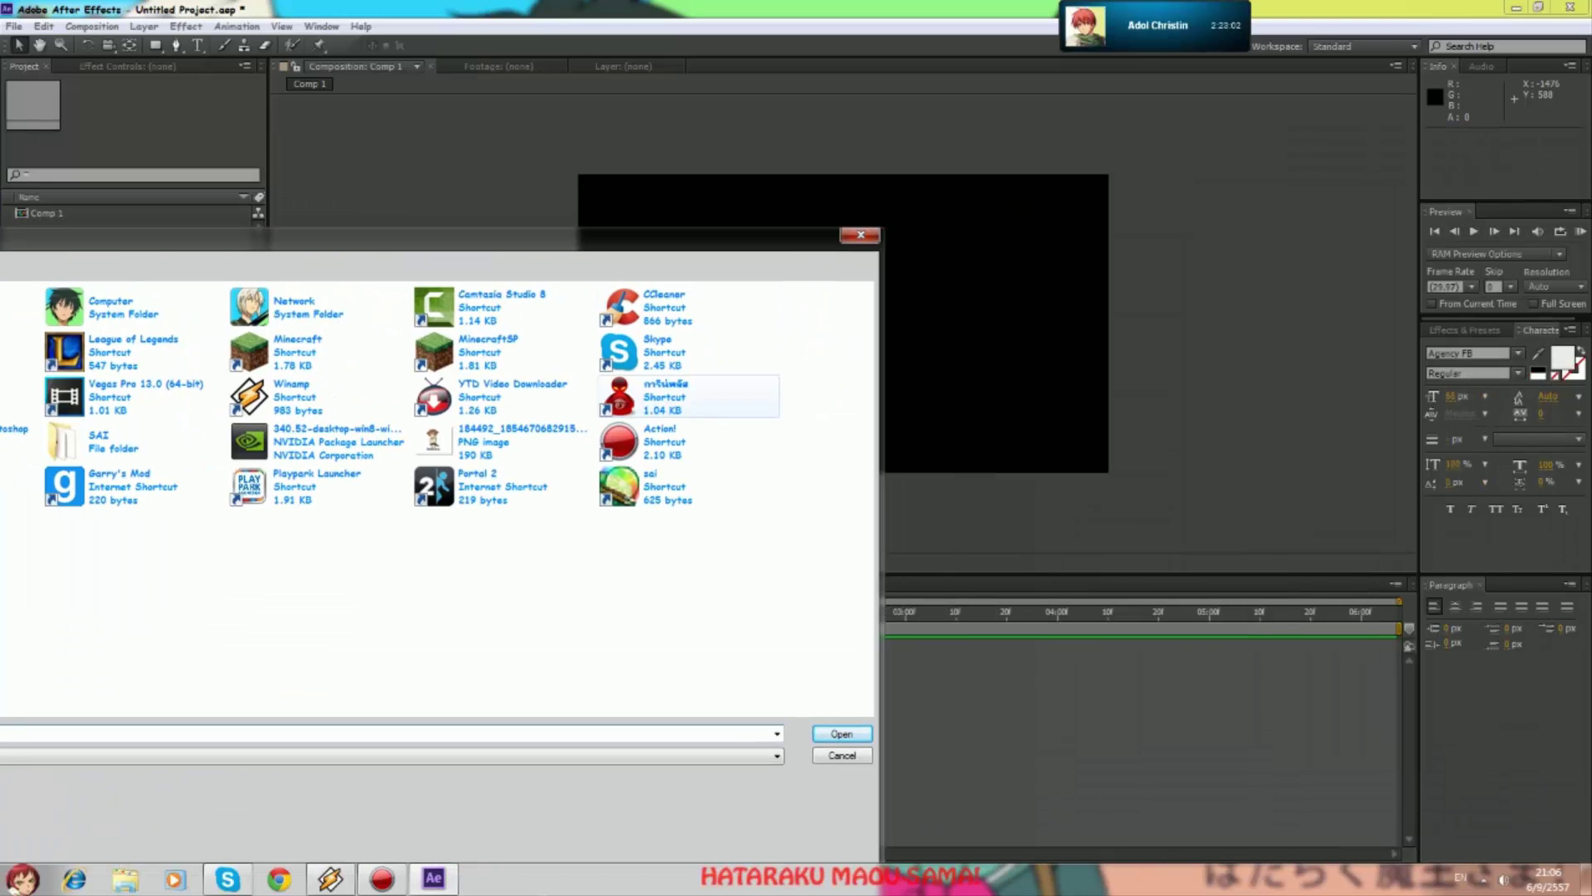
pyautogui.click(505, 441)
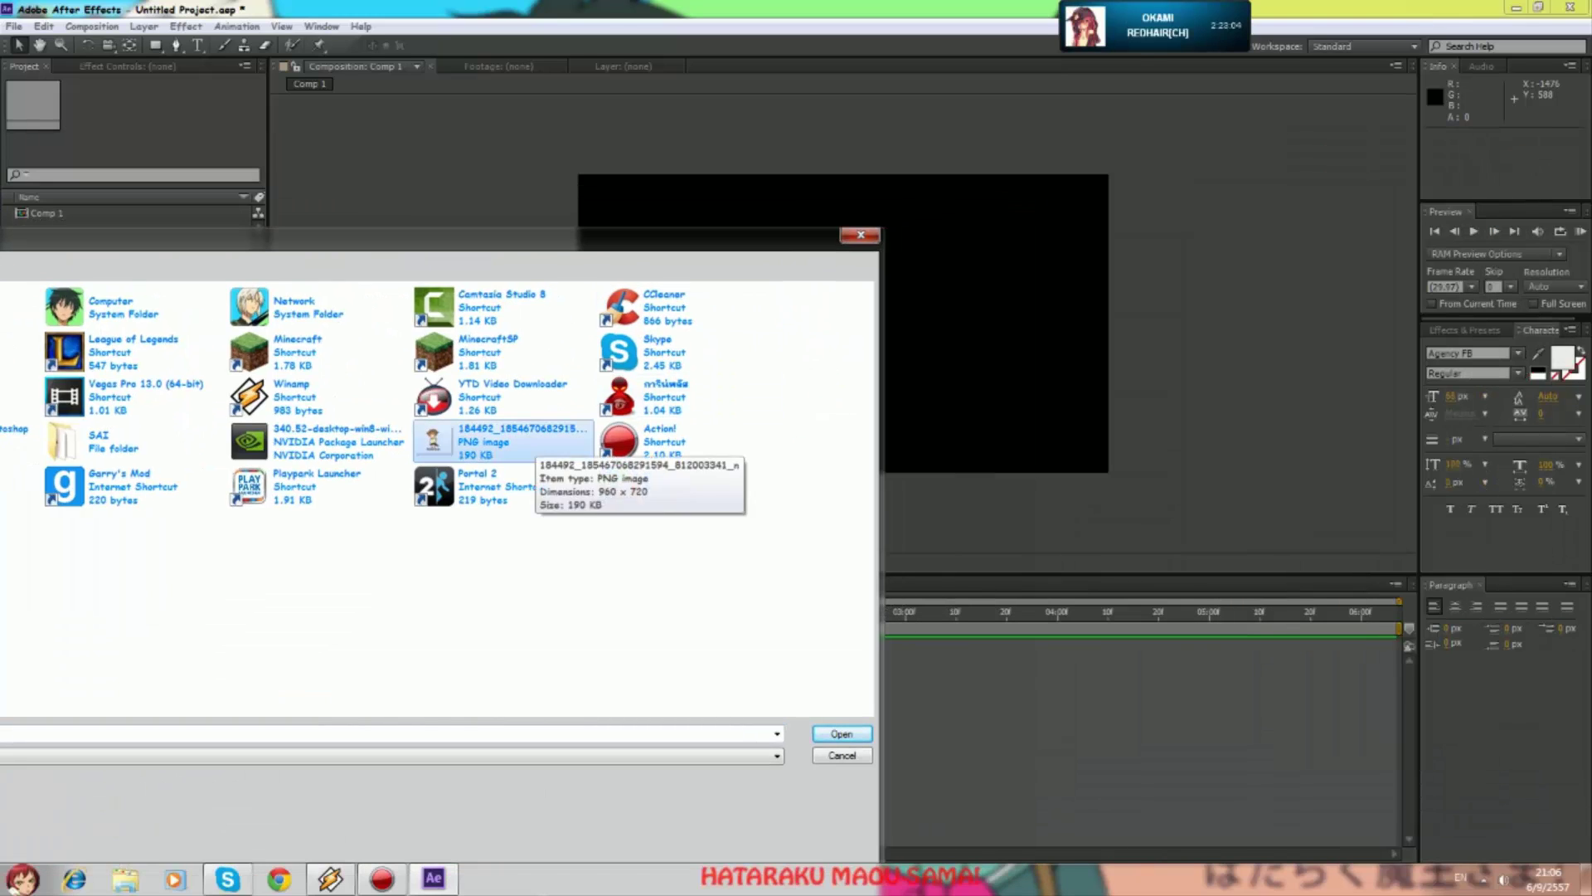
pyautogui.doubleClick(537, 443)
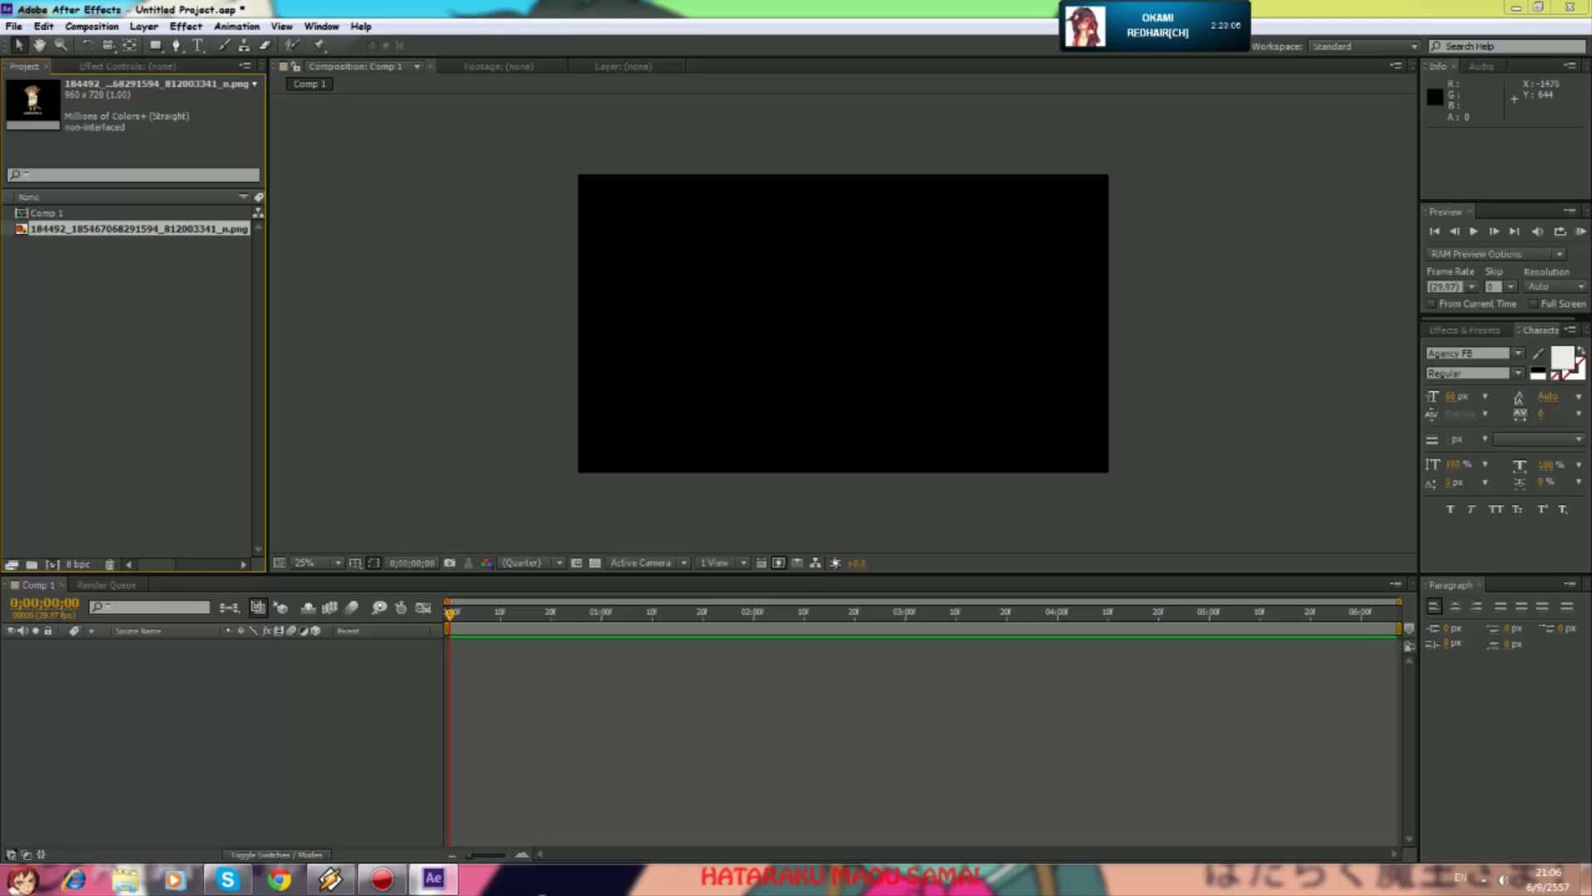
pyautogui.moveTo(42, 229); pyautogui.dragTo(36, 656)
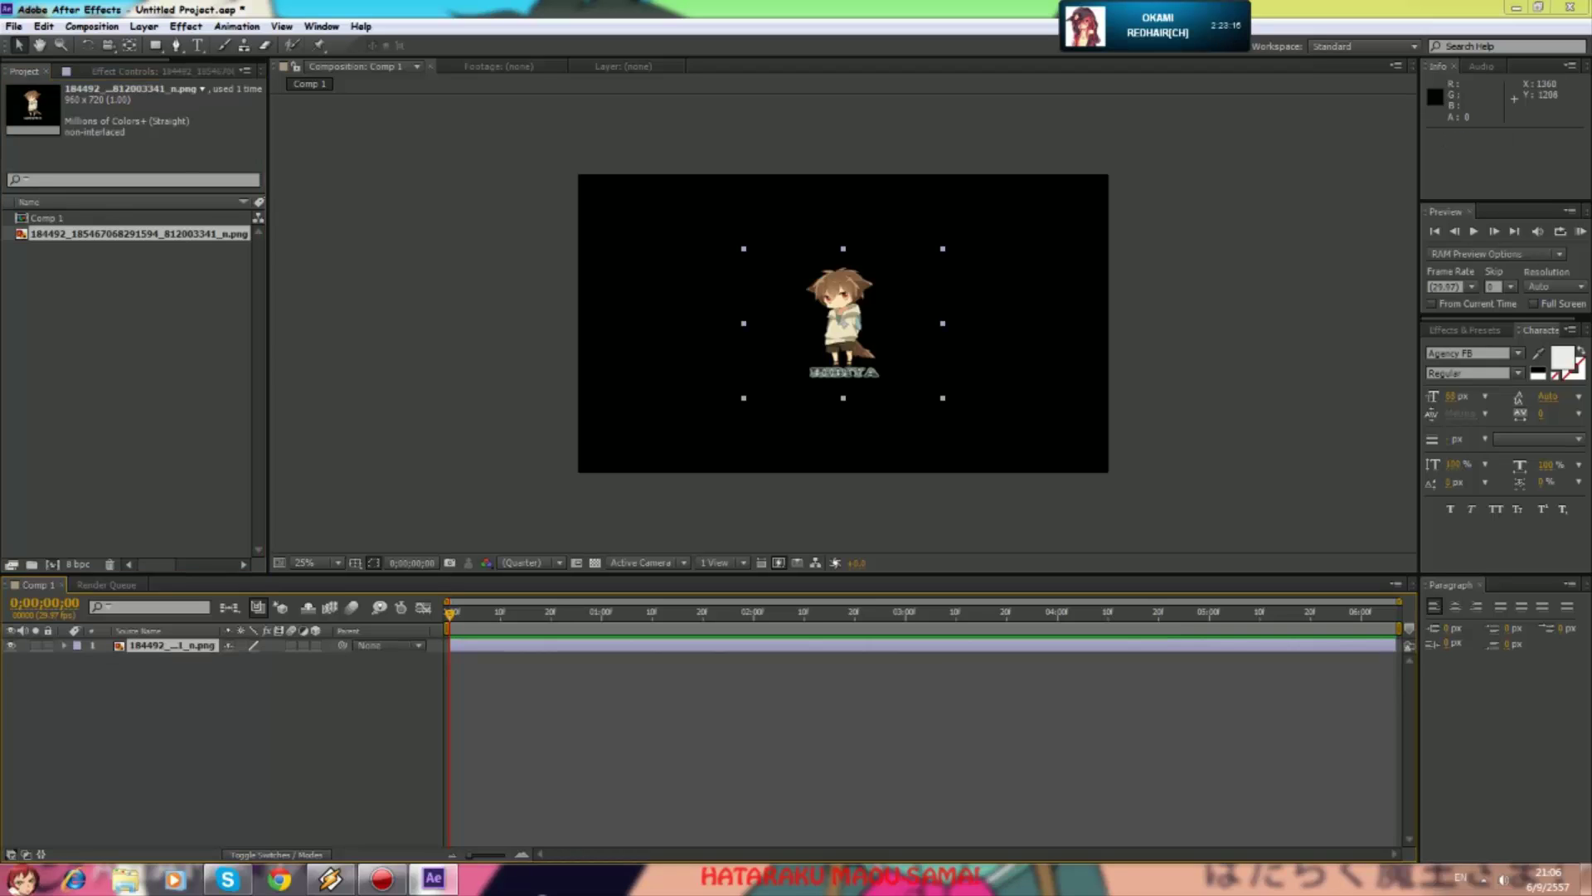
# - Enlarge the character image to about 227.5 x 241.1 % scale and move it up slightly to about 1284, 680
pyautogui.click(941, 403)
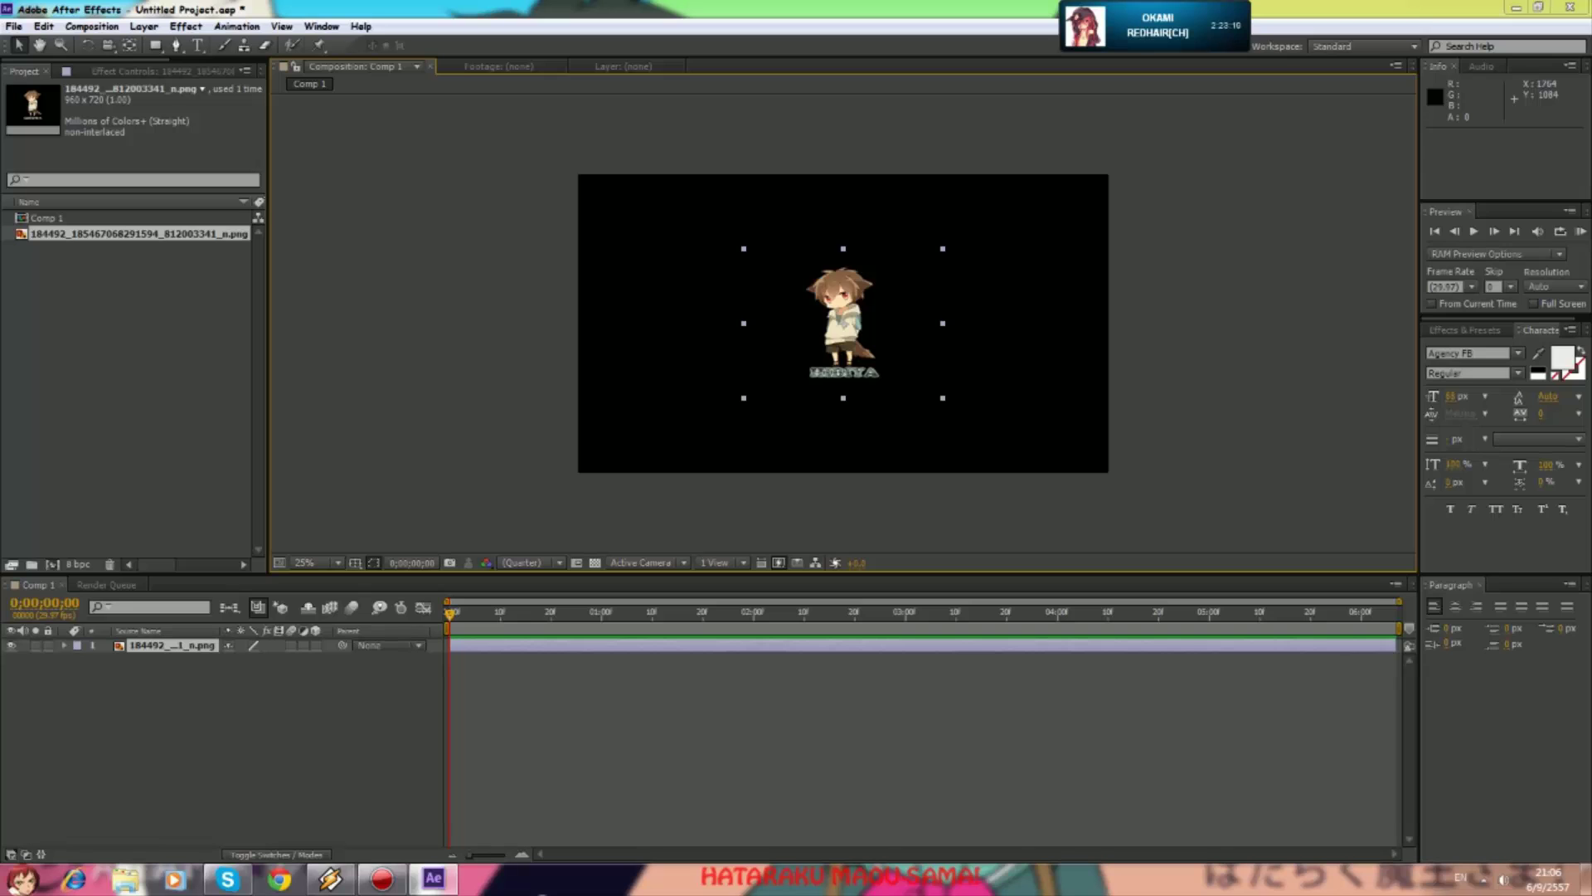
pyautogui.moveTo(944, 399); pyautogui.dragTo(1145, 454)
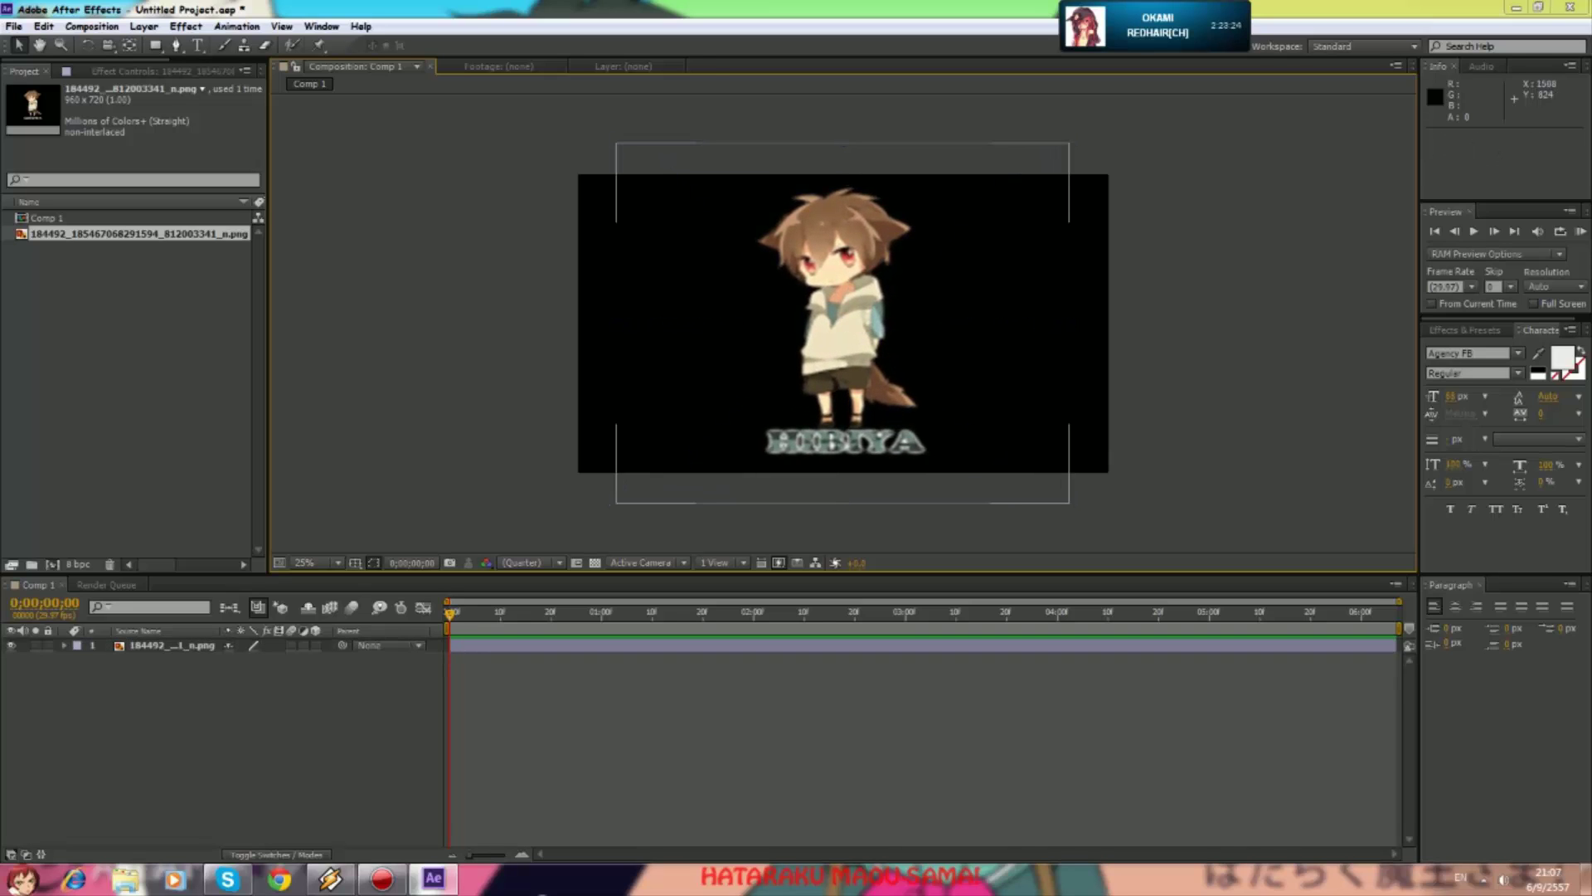
pyautogui.moveTo(851, 306); pyautogui.dragTo(851, 297)
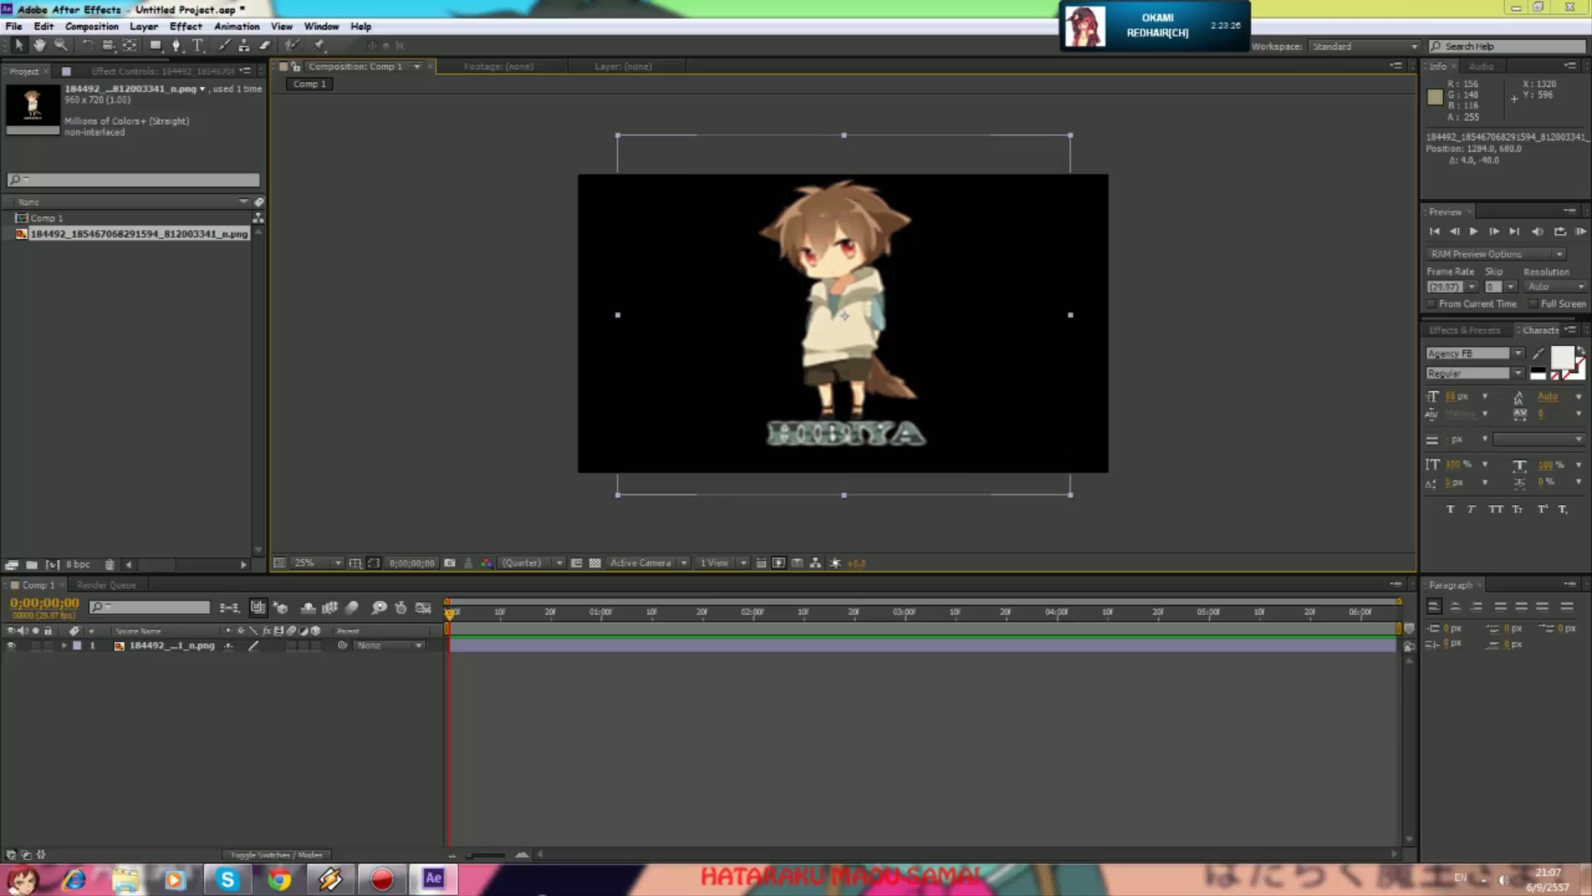
pyautogui.click(301, 548)
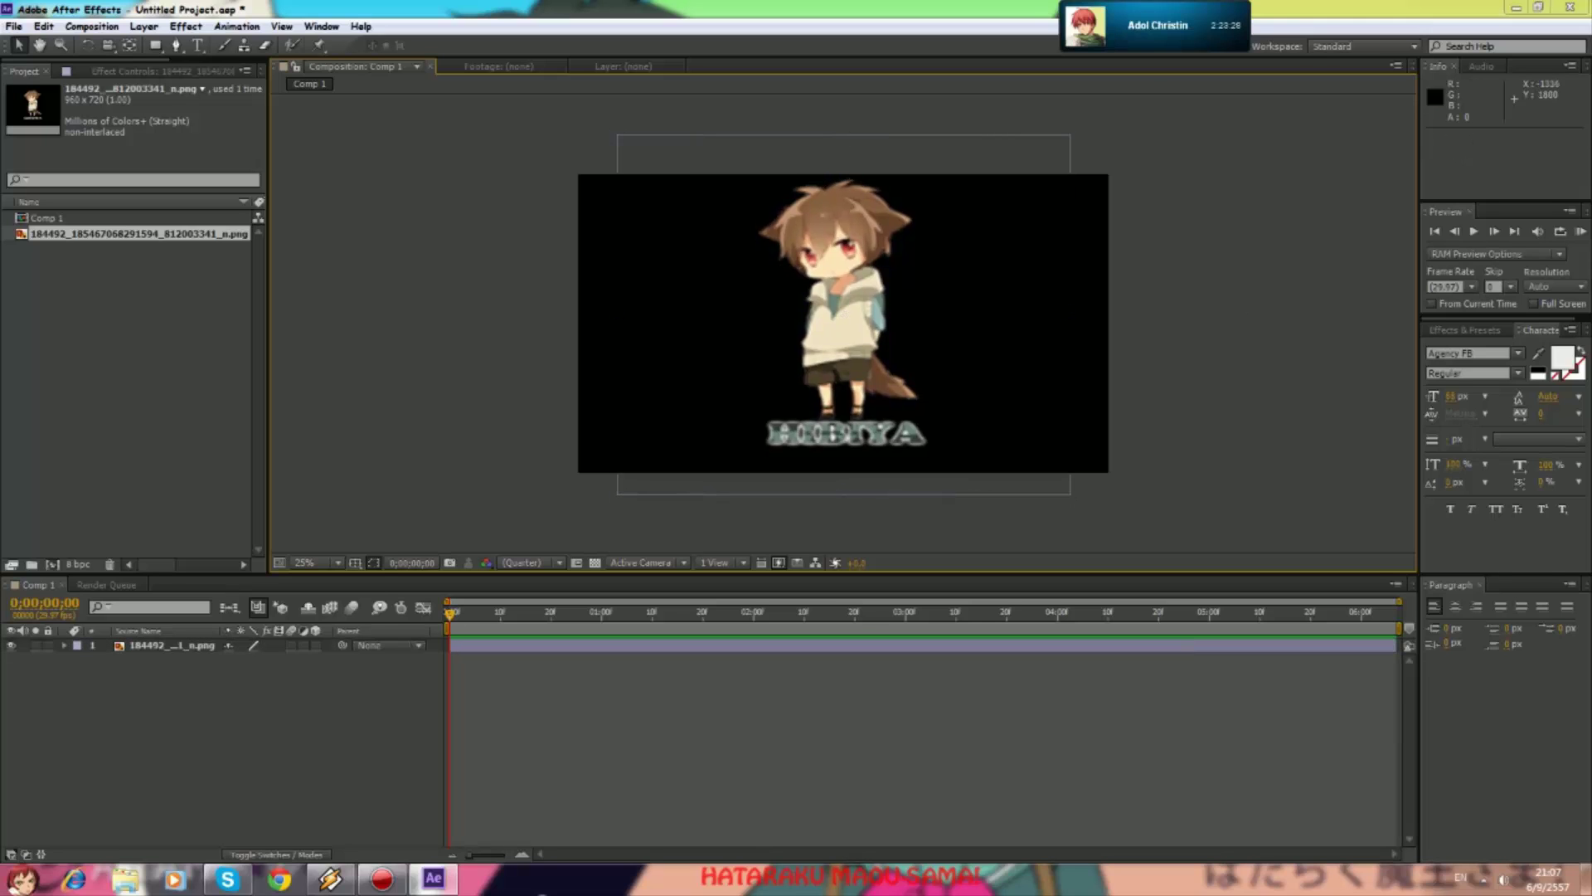
# - Make the character image a 3D layer and enable Y Rotation keyframing at 0;00;00;00
pyautogui.rightClick(143, 645)
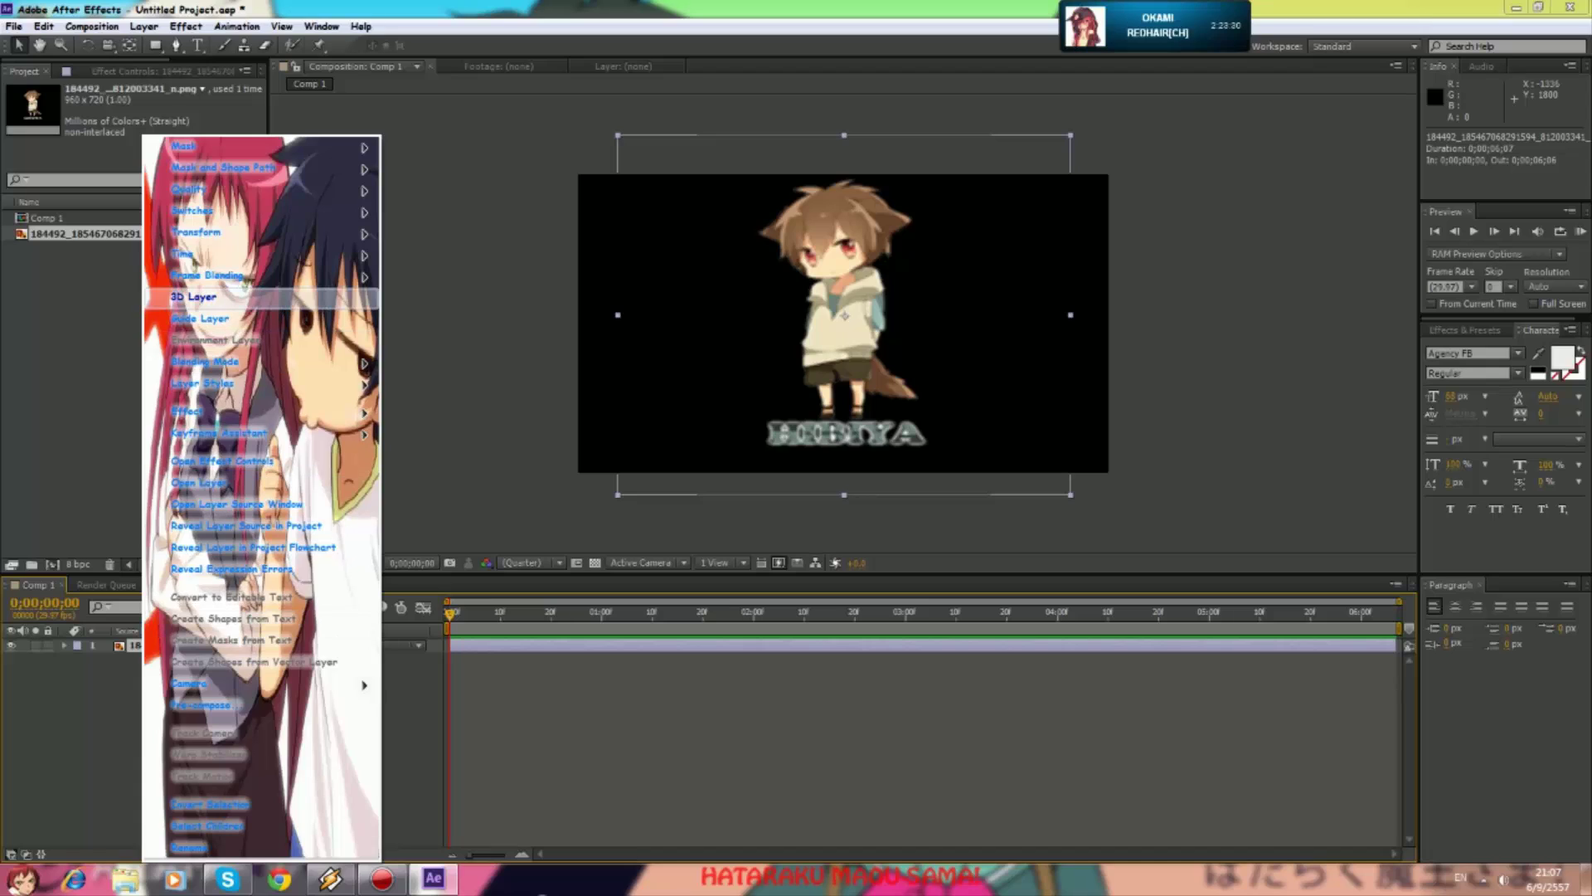
pyautogui.click(199, 296)
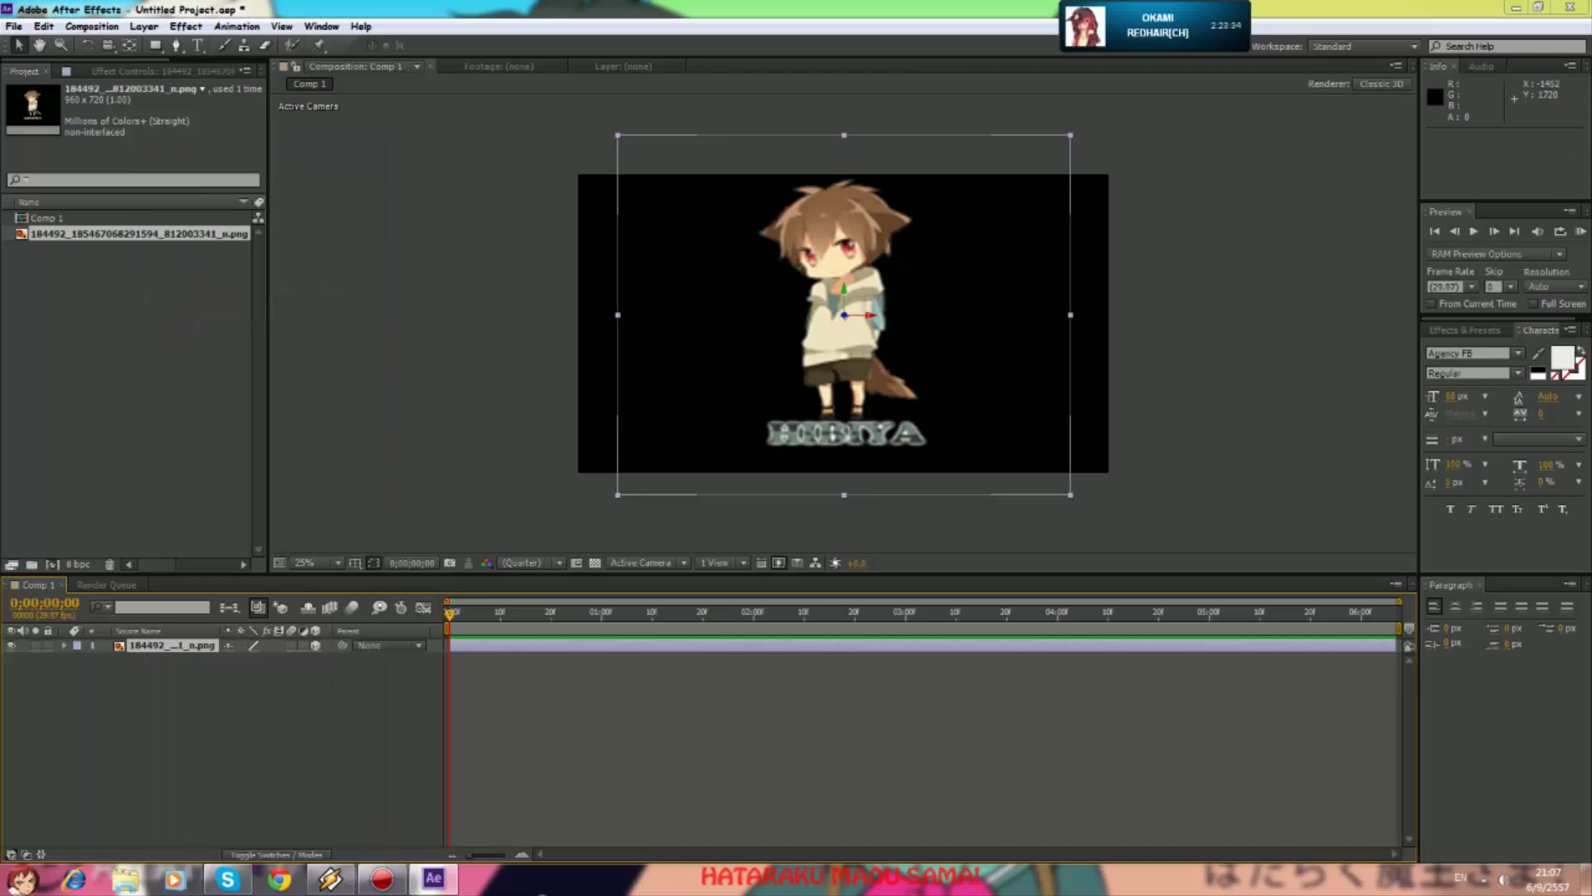
pyautogui.click(64, 645)
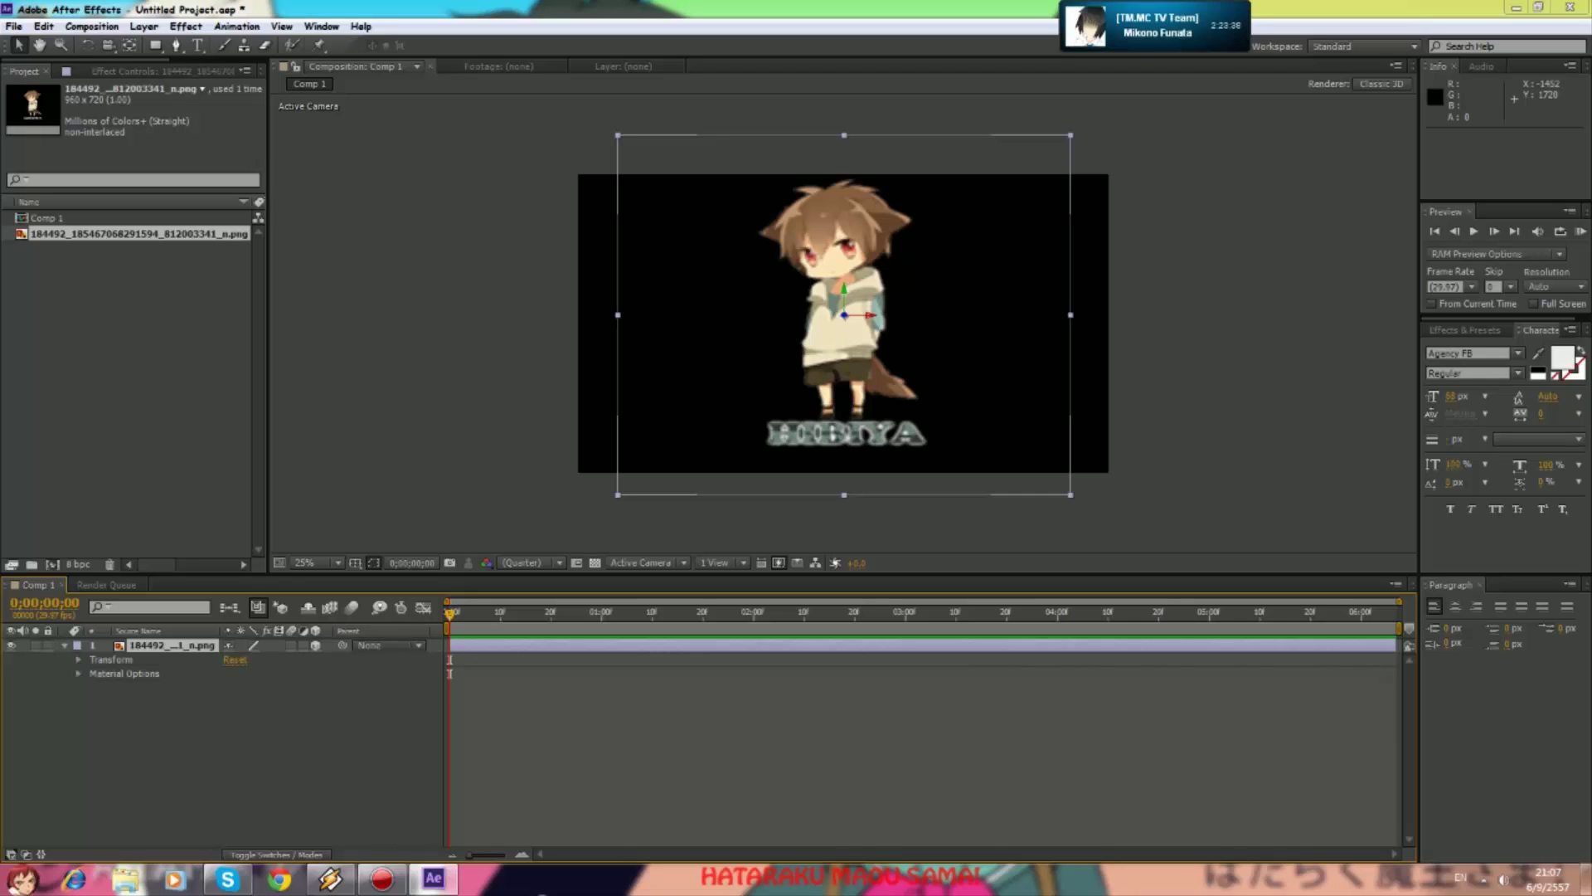
pyautogui.click(79, 660)
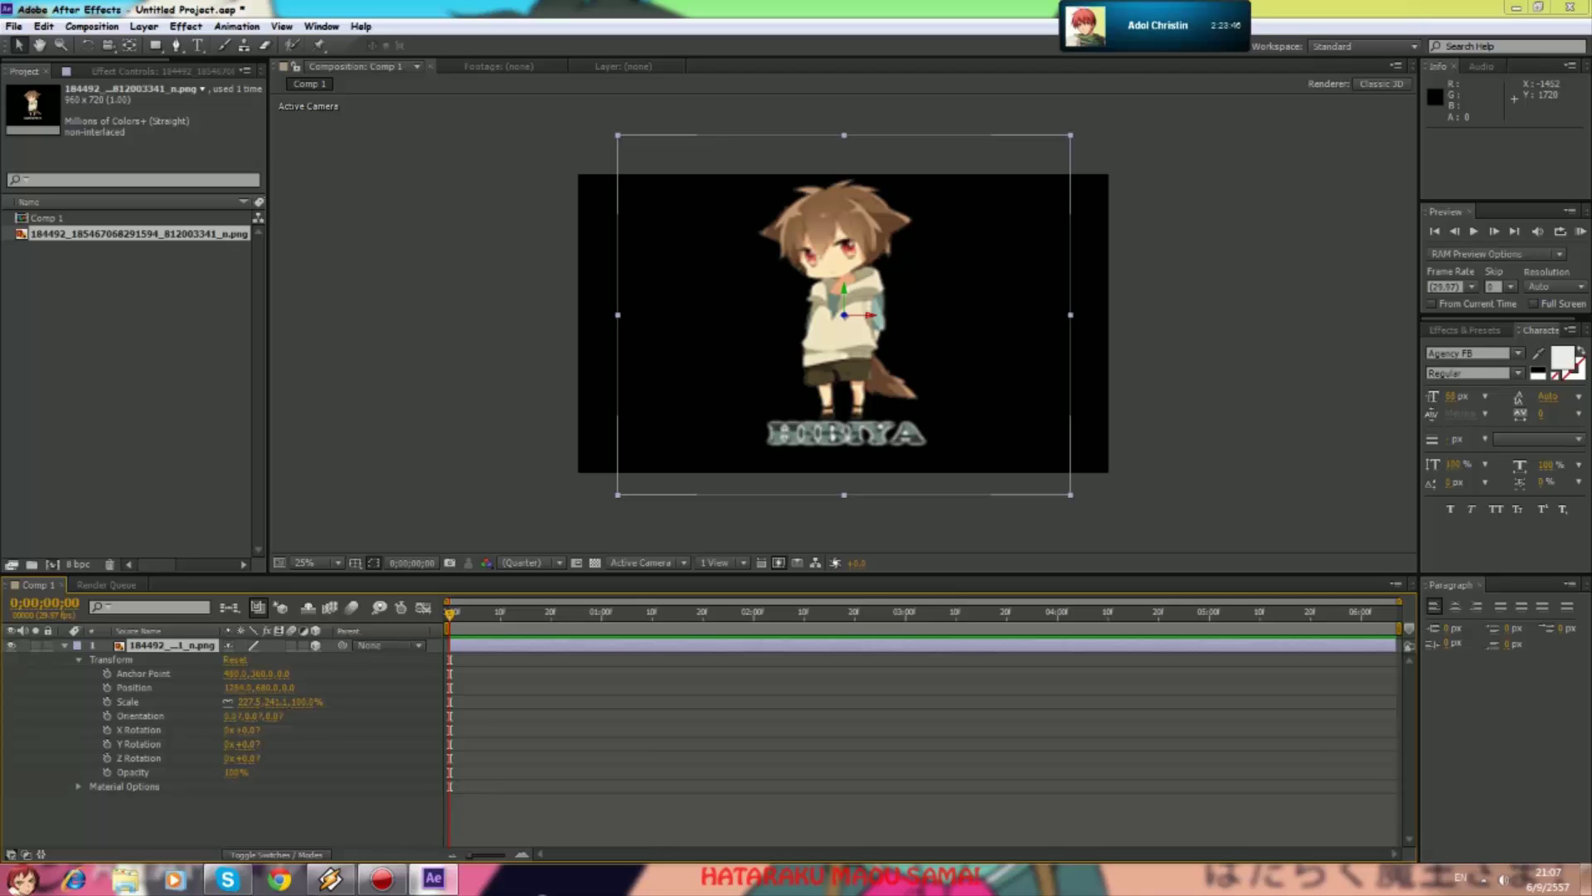
pyautogui.click(106, 744)
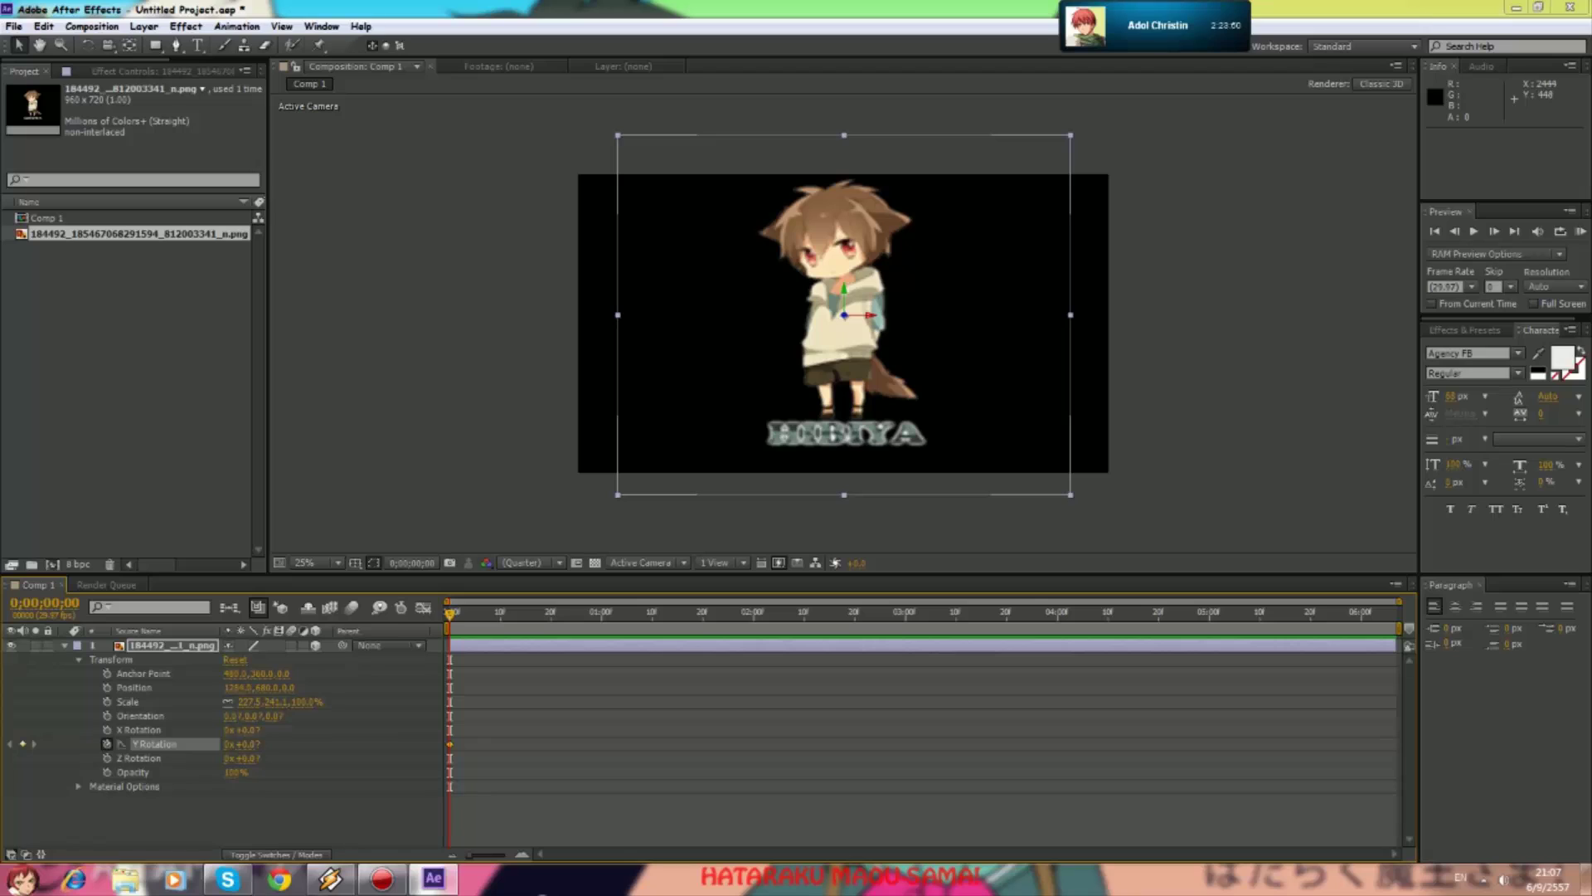
# - Set the image's Y Rotation to 359° at 0;00;01;00 and preview the spin from the start
pyautogui.click(601, 613)
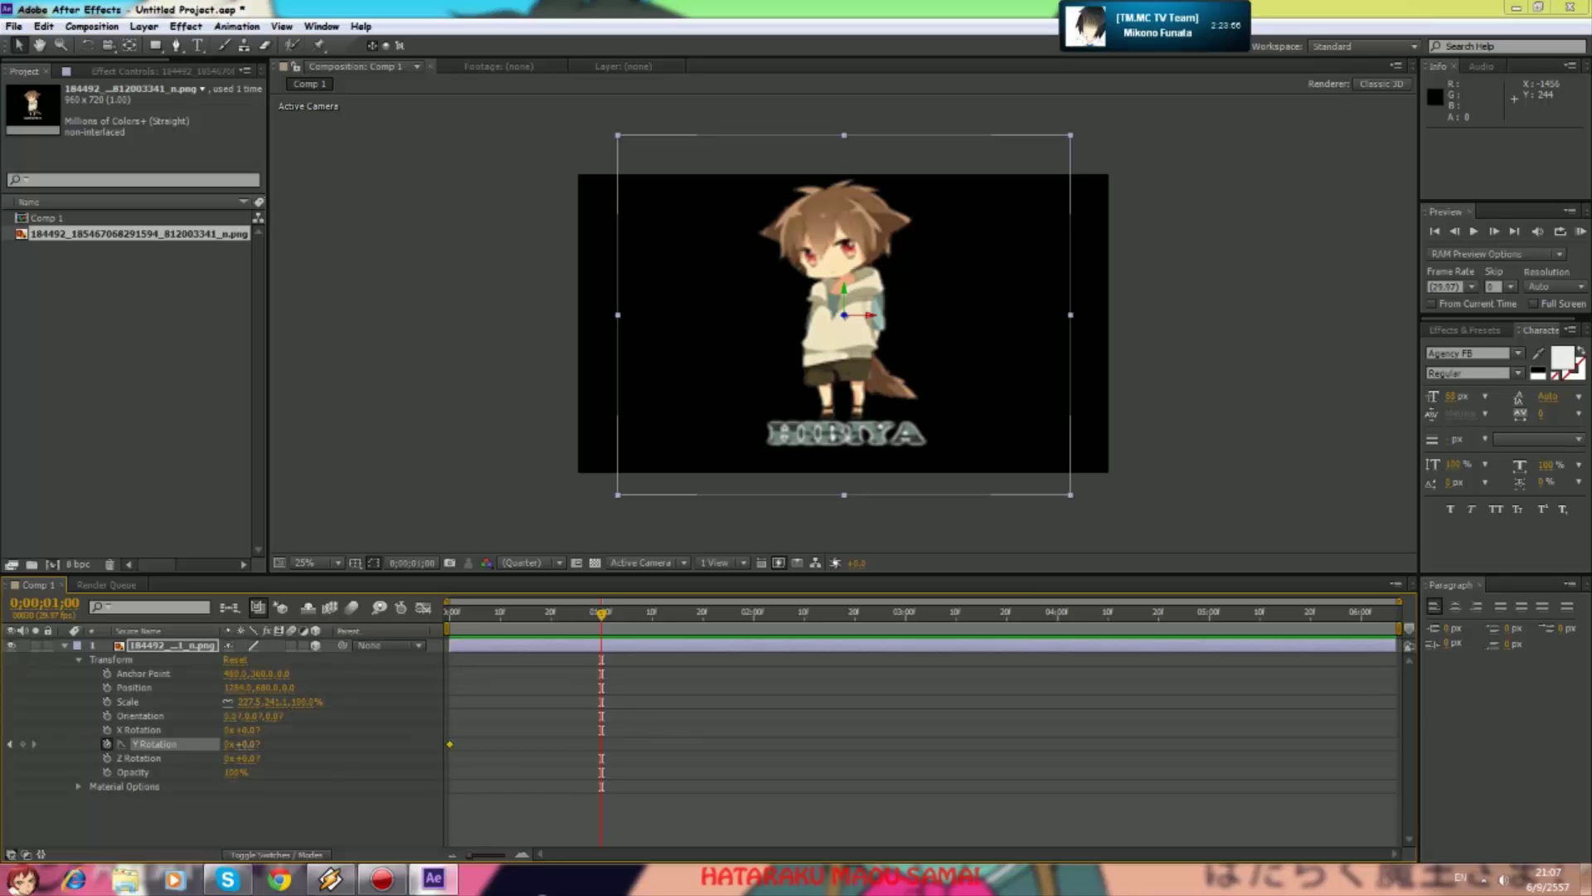
pyautogui.moveTo(248, 744); pyautogui.dragTo(538, 744)
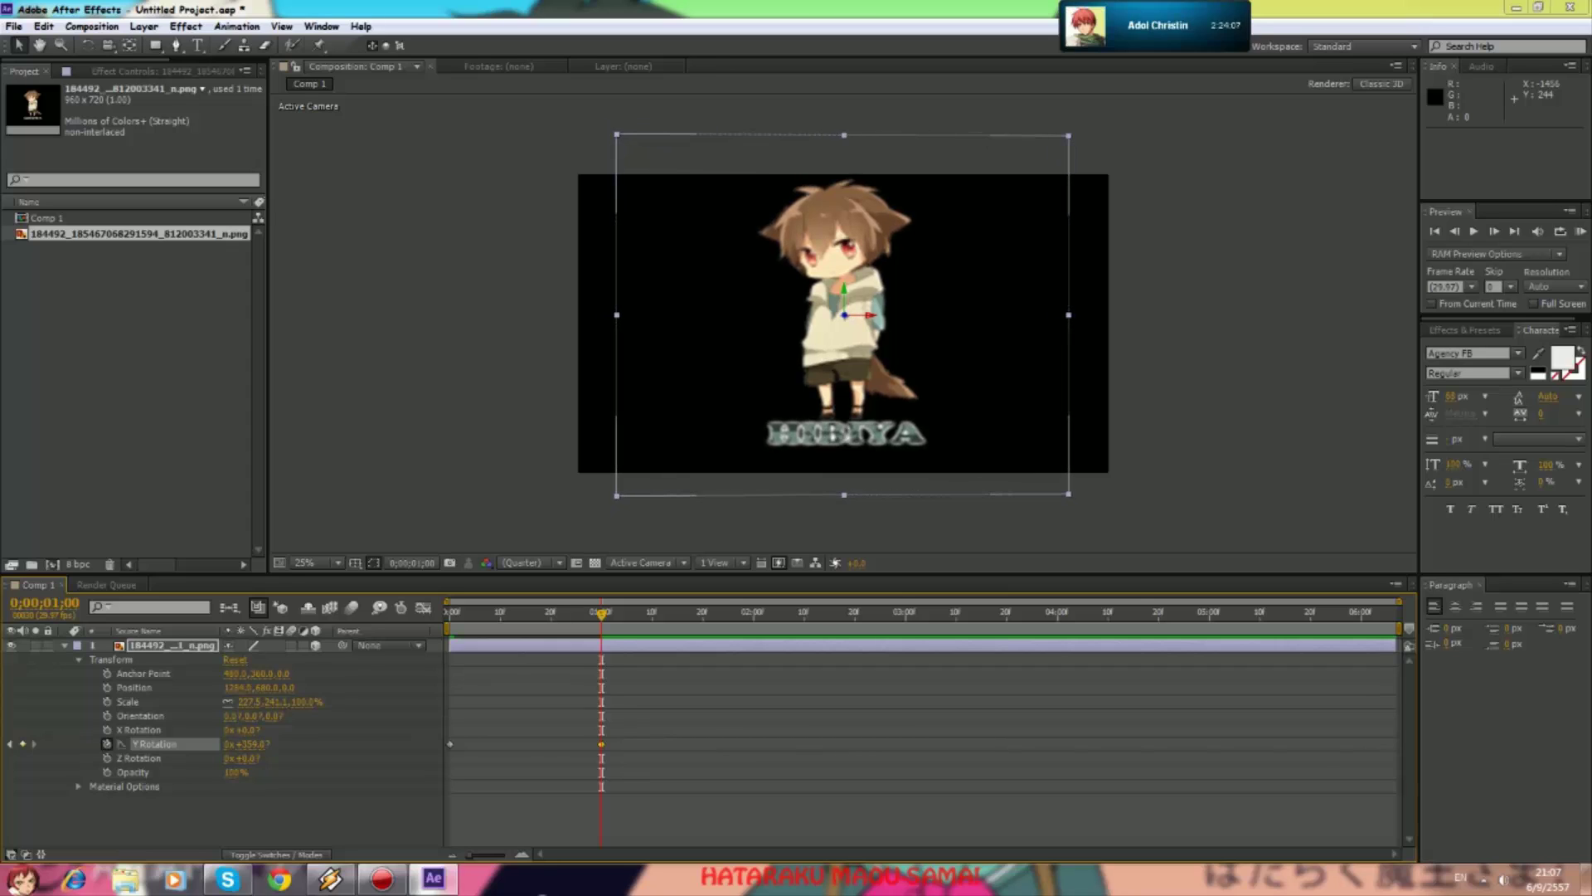
pyautogui.press('Home')
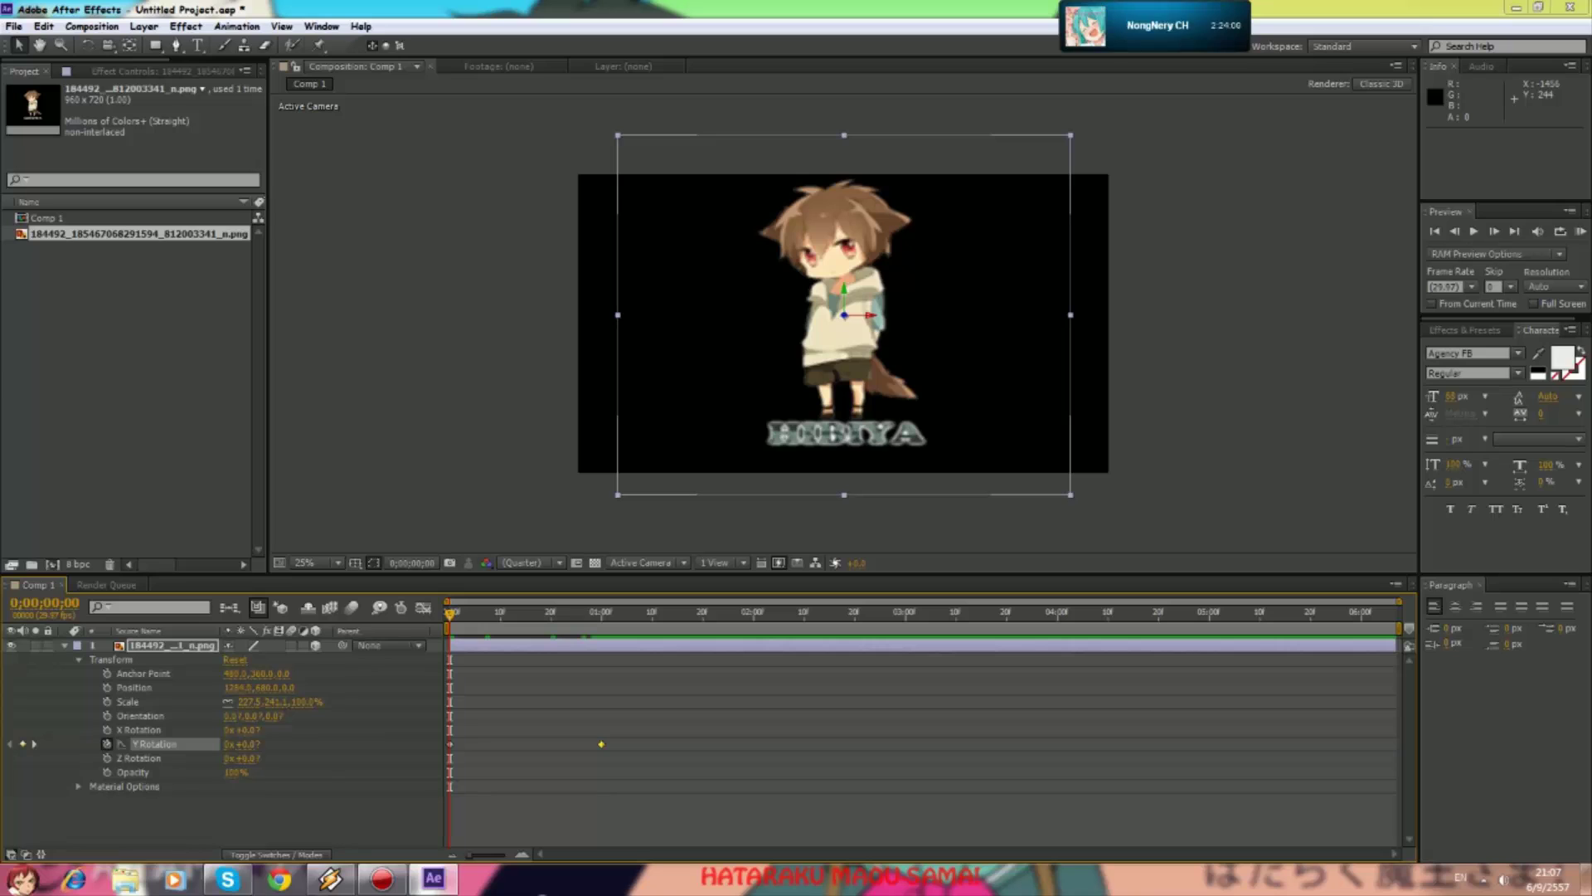
pyautogui.press('space')
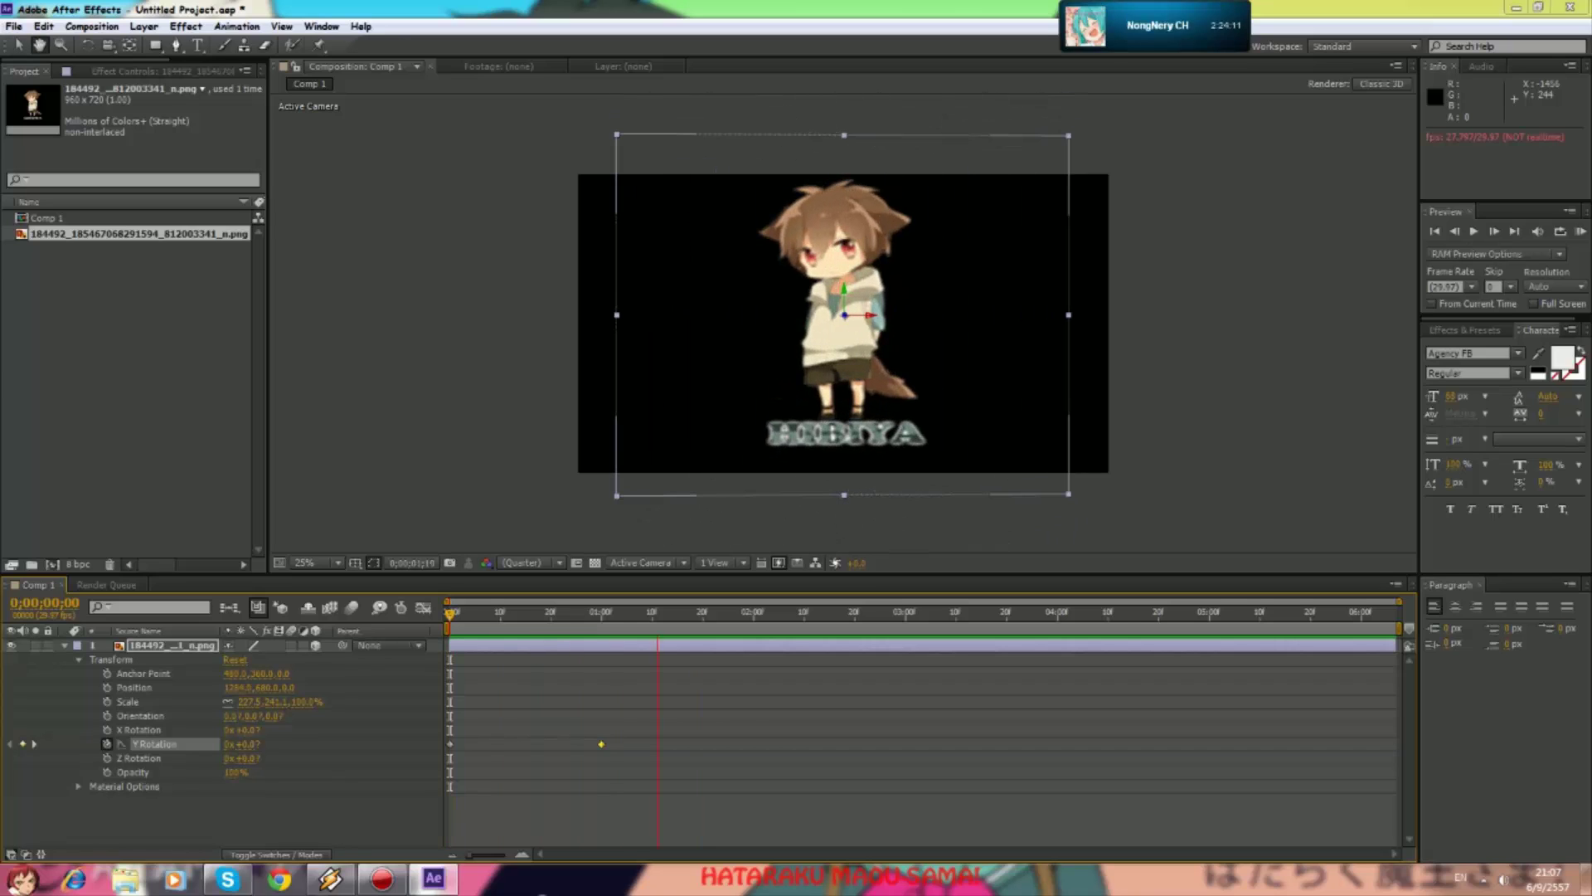
pyautogui.press('space')
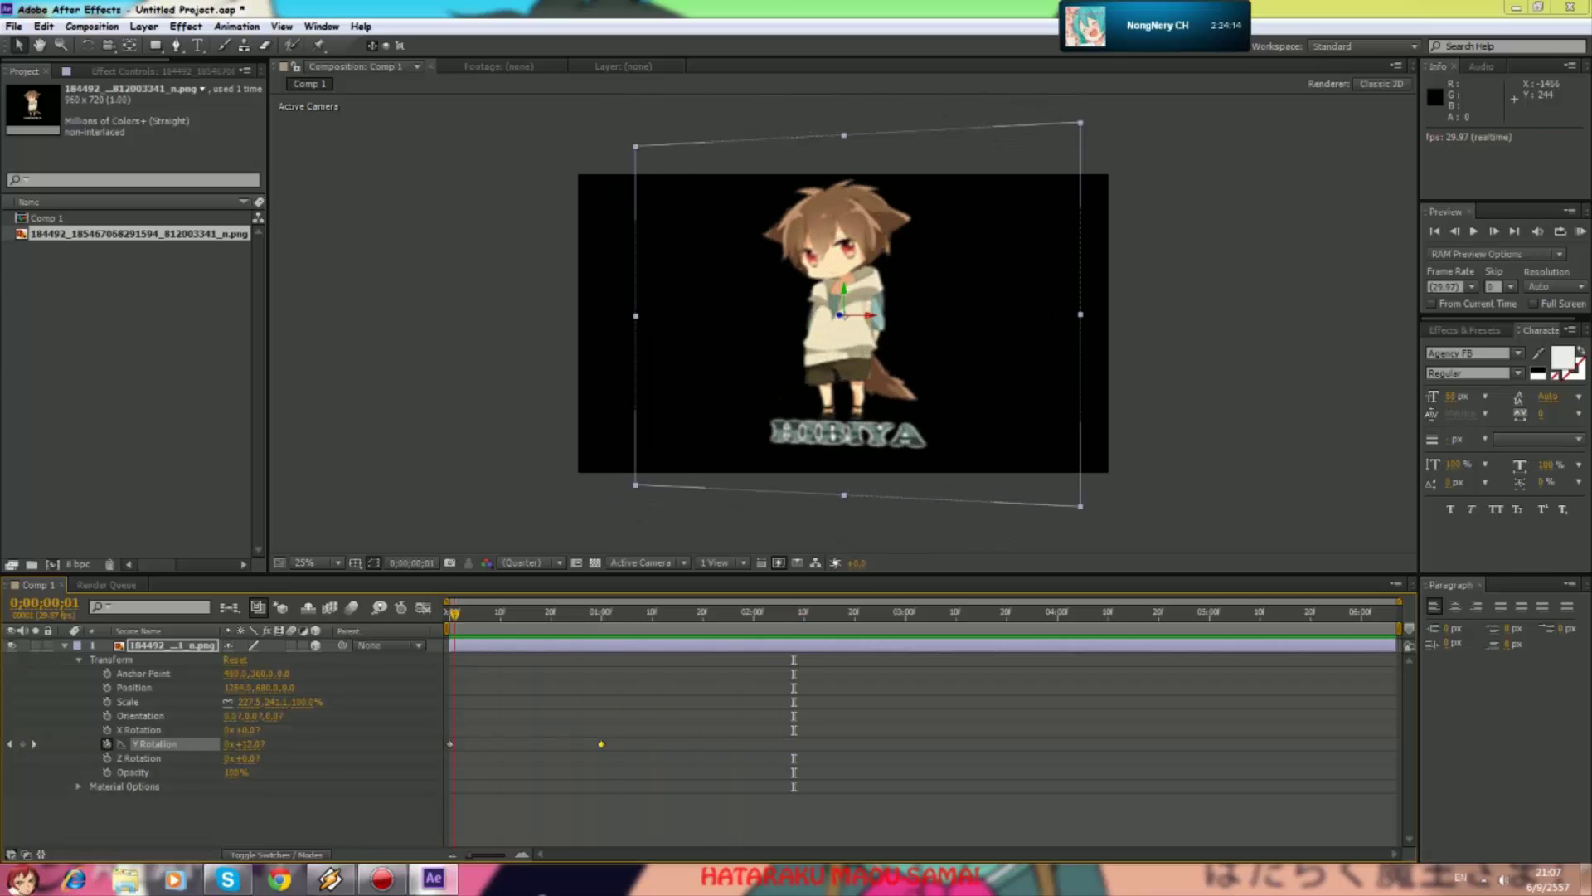
pyautogui.press('Home')
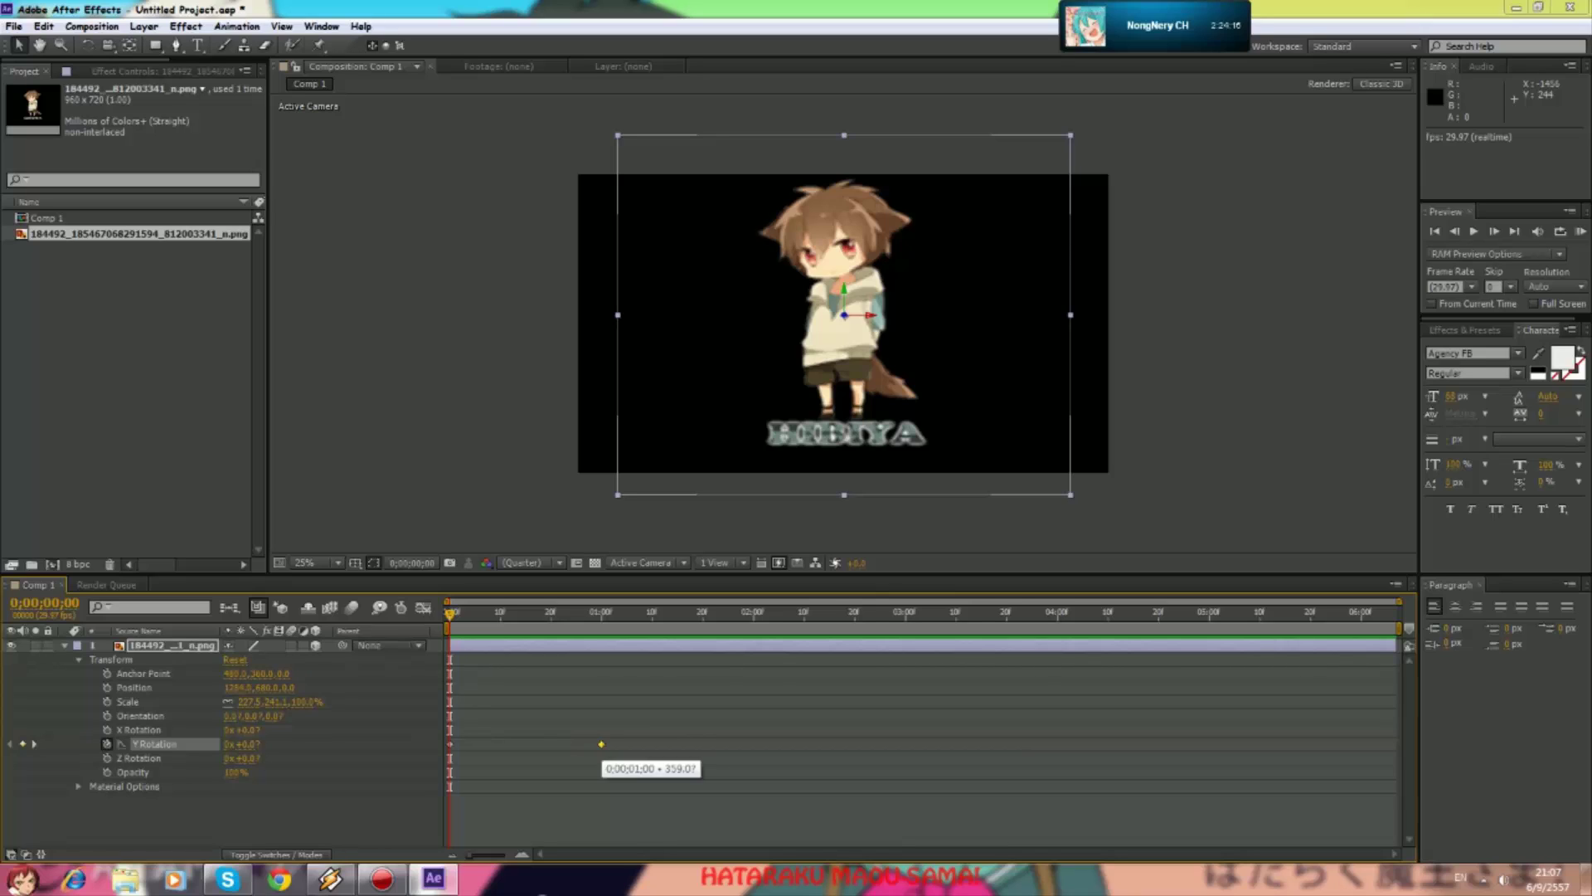
# - Slow the spin by moving its second Y Rotation keyframe to about 2 seconds and 7 frames, and preview it
pyautogui.moveTo(602, 744); pyautogui.dragTo(606, 744)
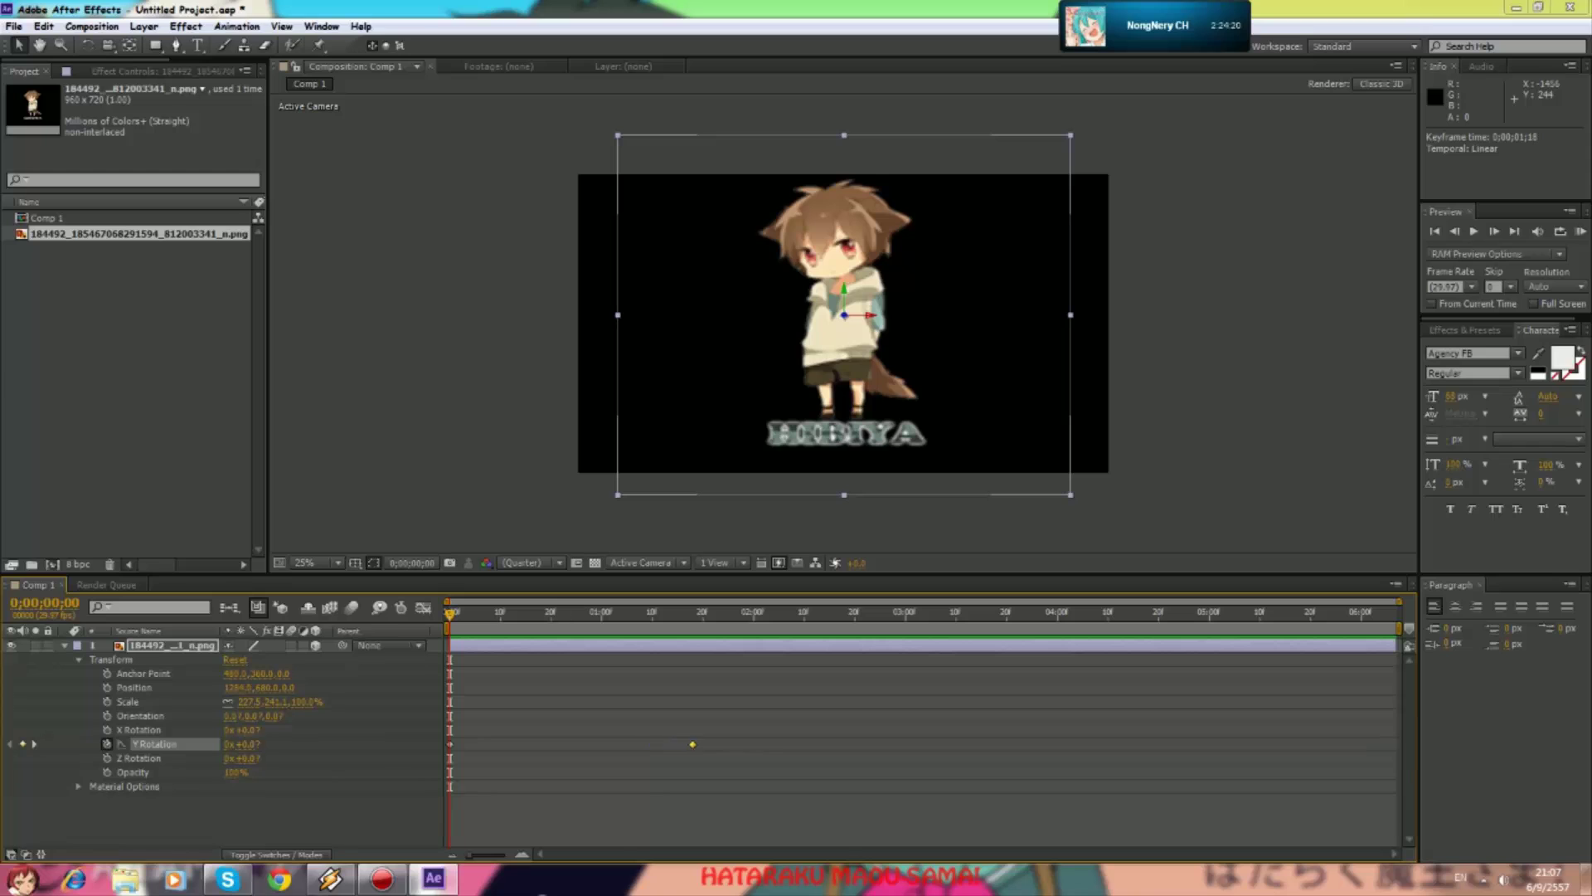
pyautogui.moveTo(784, 744); pyautogui.dragTo(788, 743)
pyautogui.press('space')
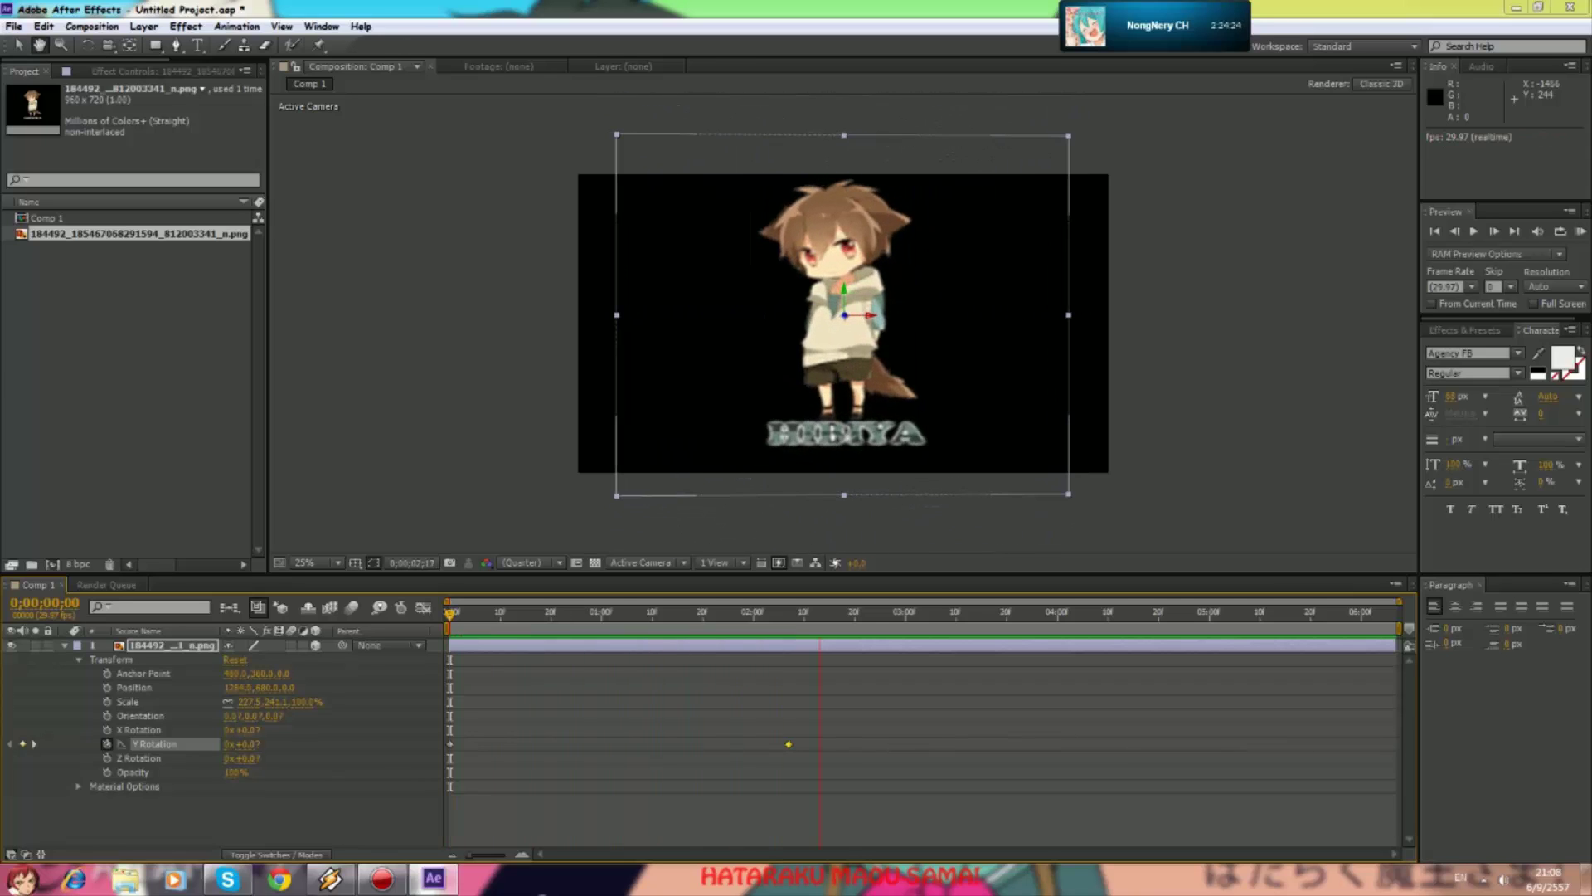
pyautogui.press('space')
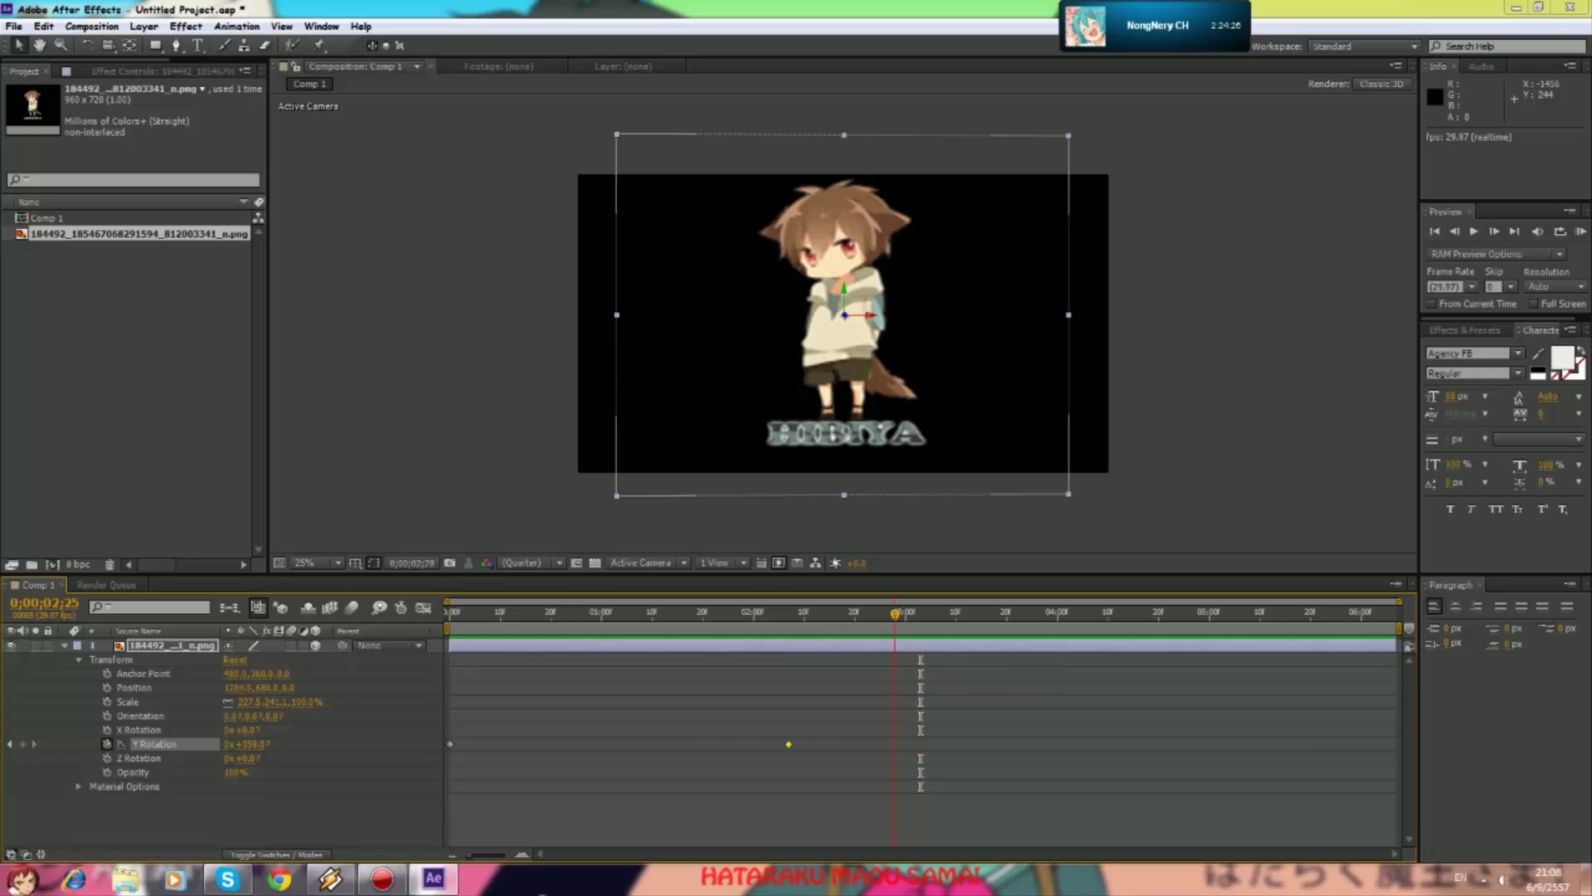
pyautogui.press('Home')
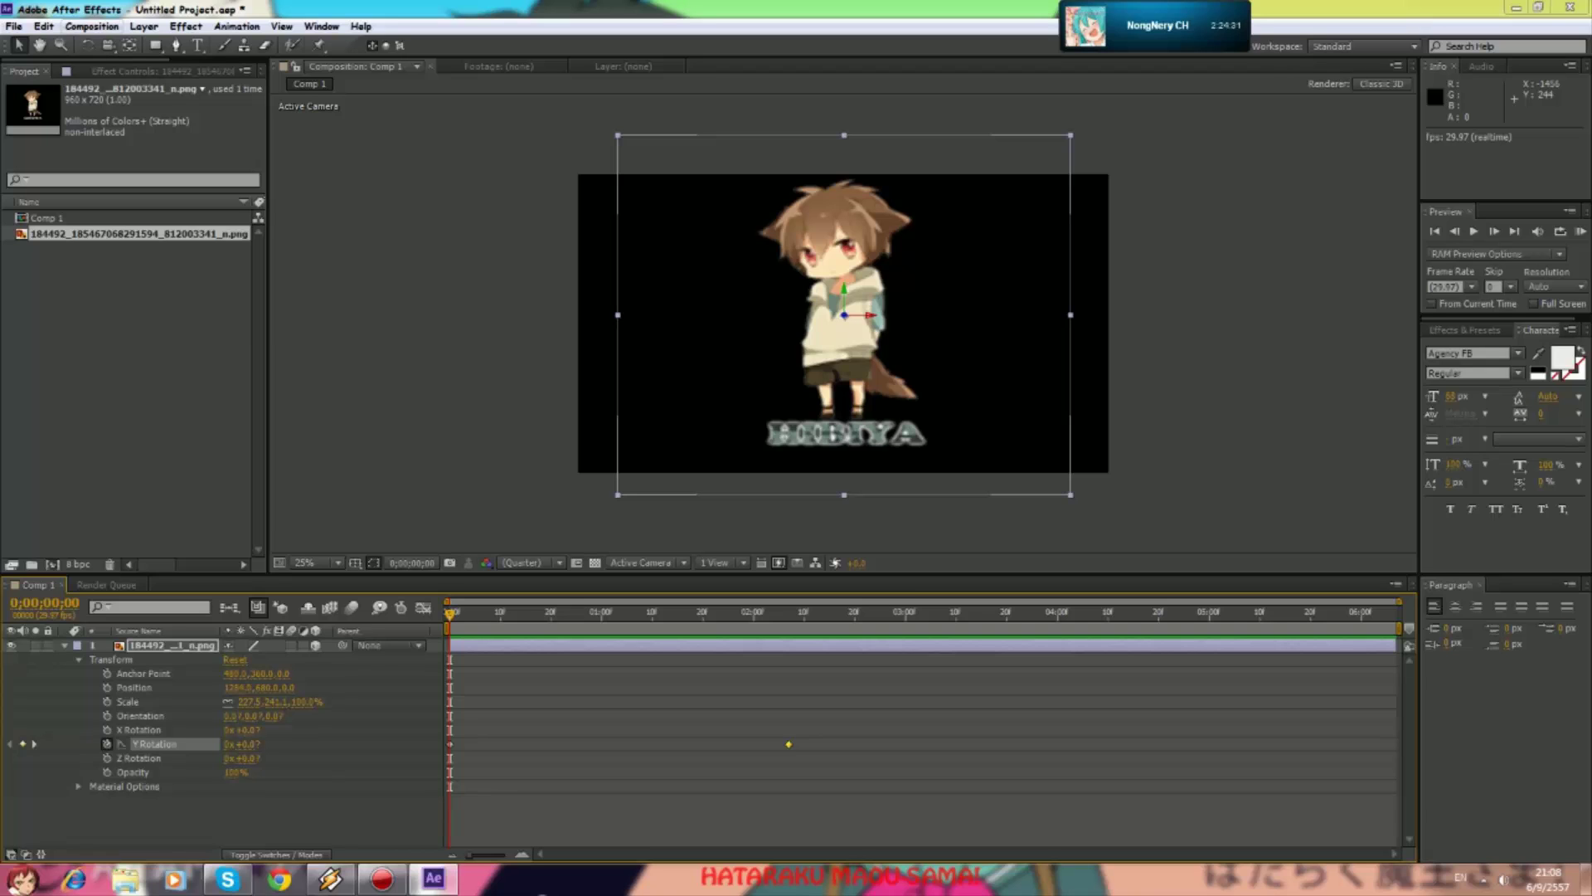
# - Add Comp 1 to the render queue, set its output module format to H.264, and check the output file destination
pyautogui.click(91, 26)
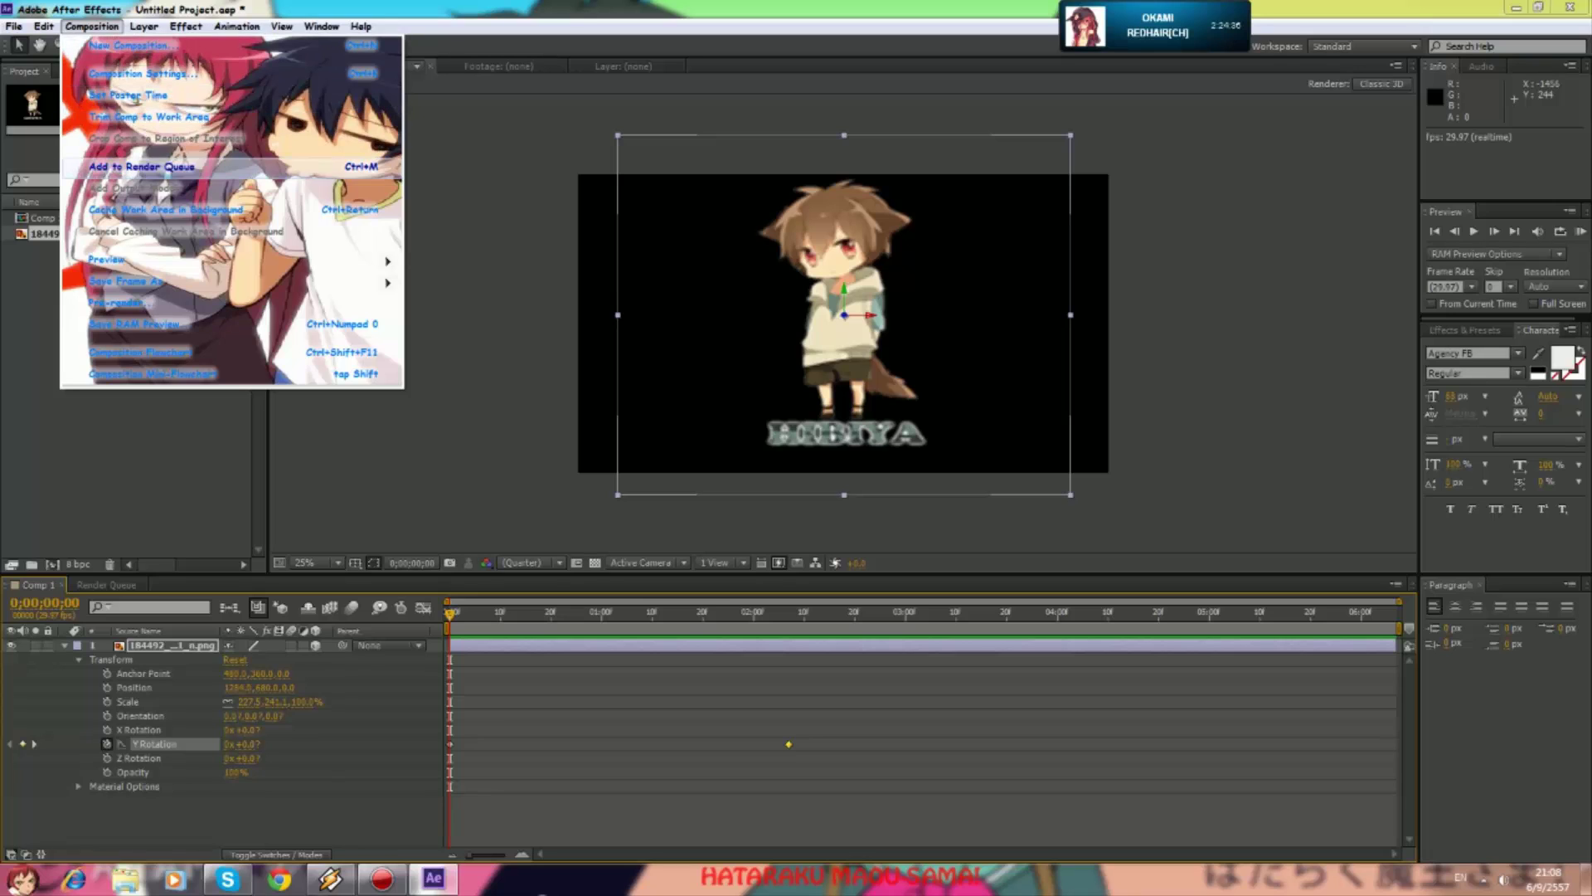
pyautogui.click(141, 167)
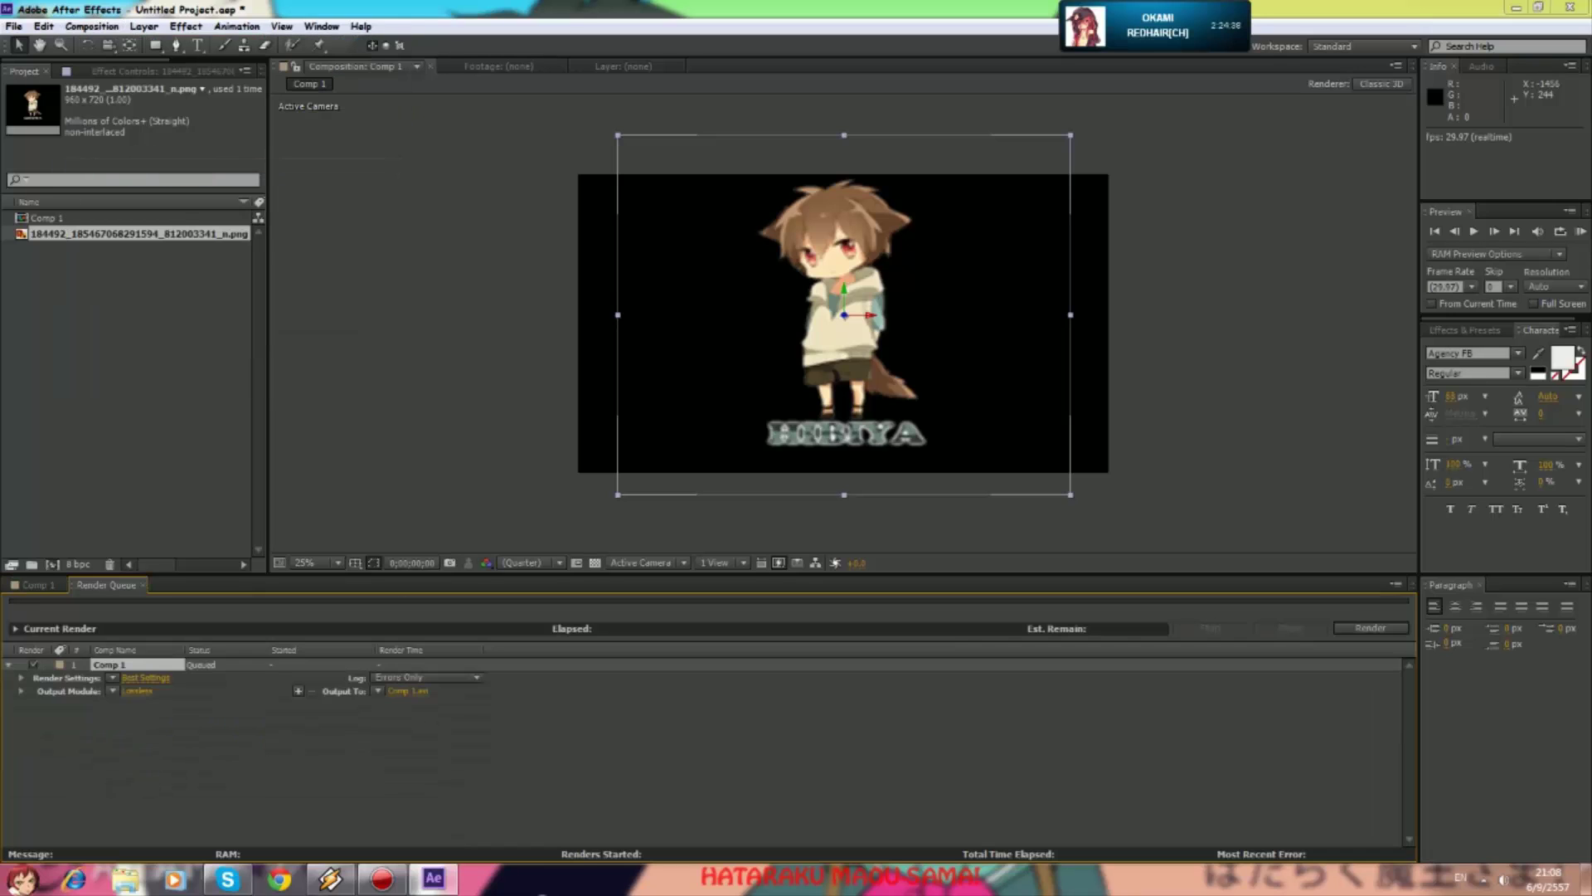
pyautogui.click(137, 691)
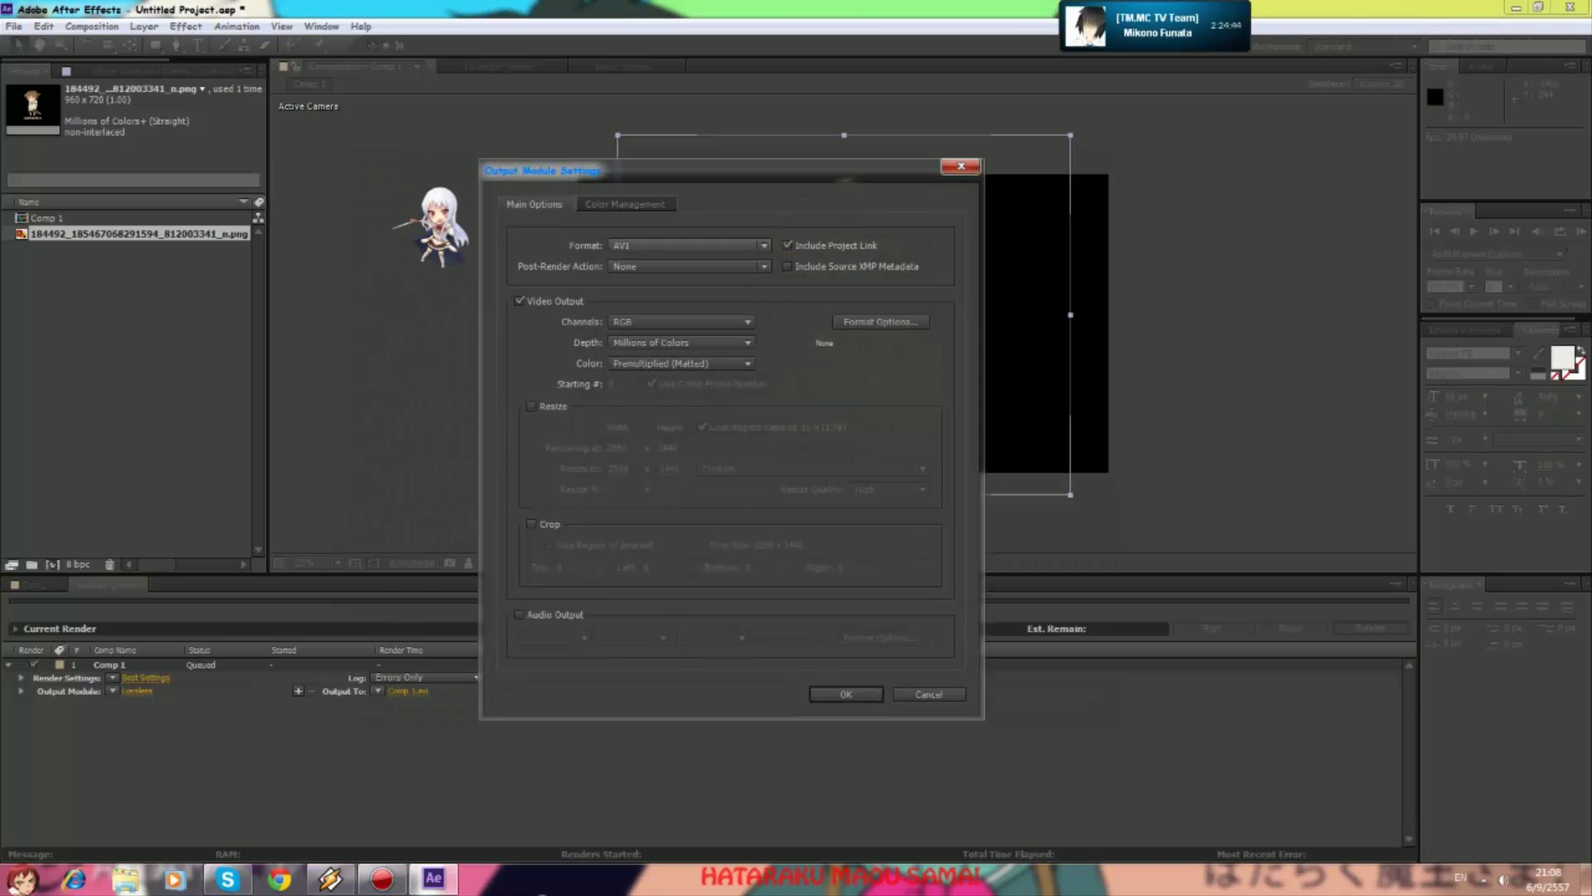
pyautogui.click(688, 246)
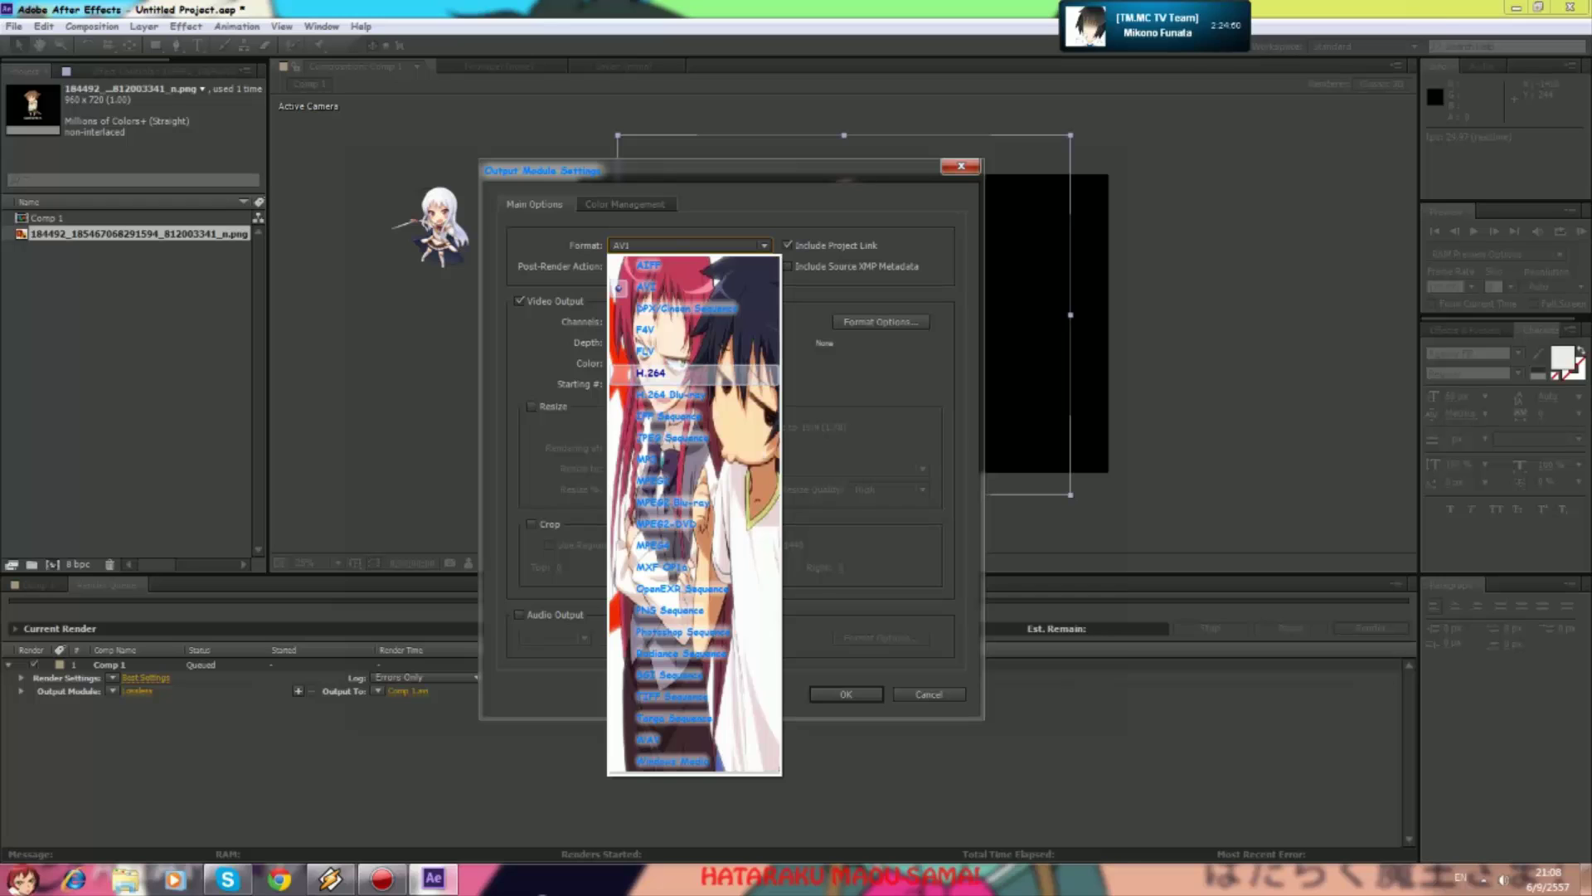
pyautogui.click(664, 372)
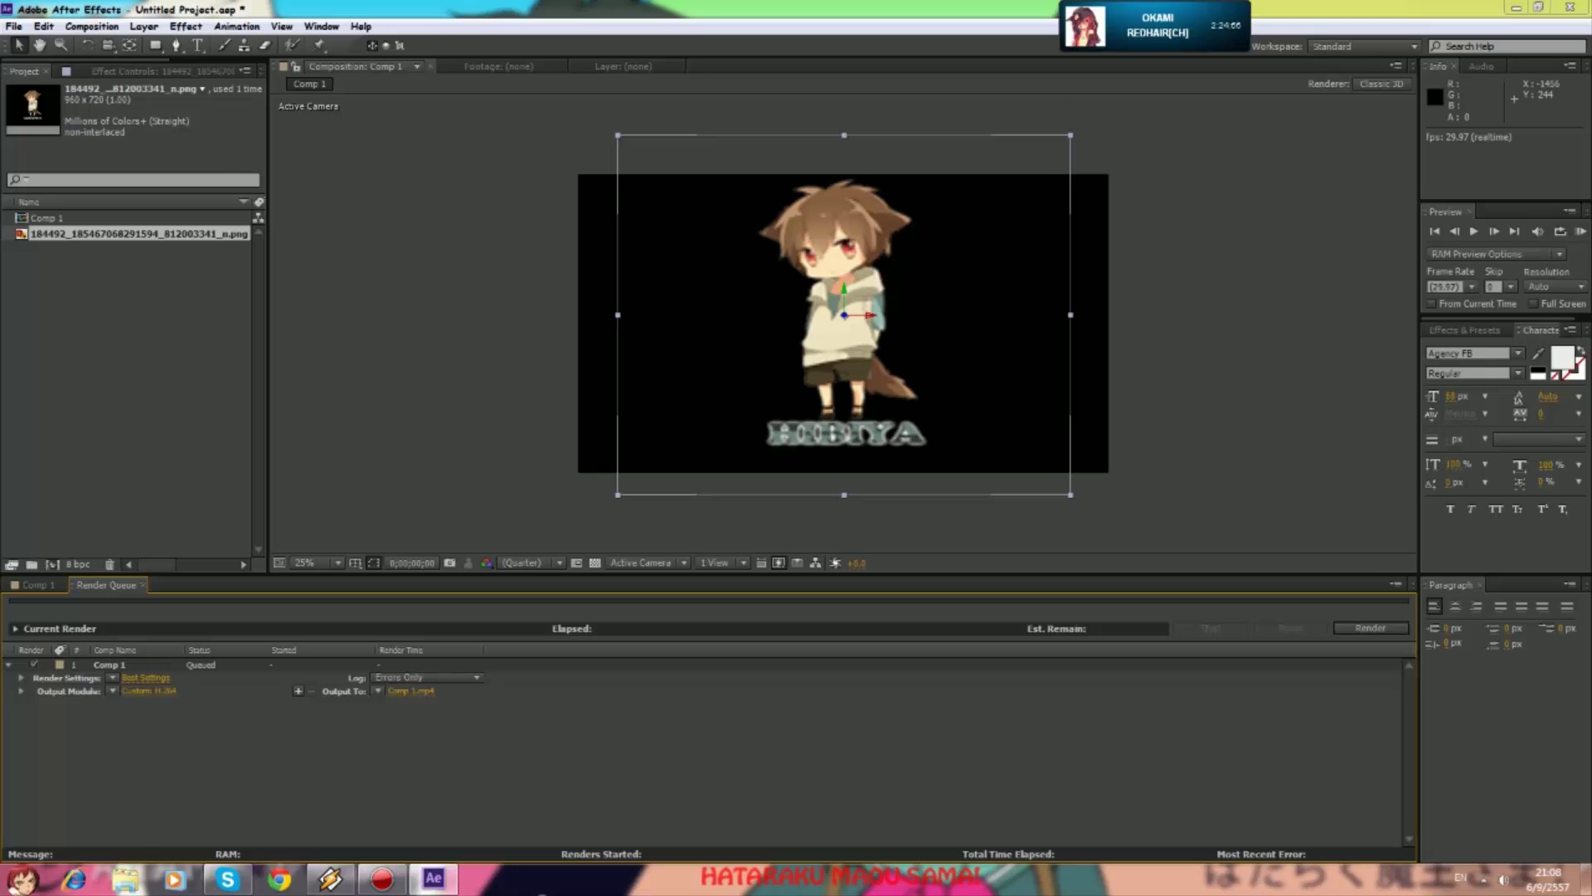
pyautogui.click(410, 690)
pyautogui.click(1052, 96)
# - Close After Effects without saving the project and open Vegas Pro 13.0
pyautogui.click(1570, 6)
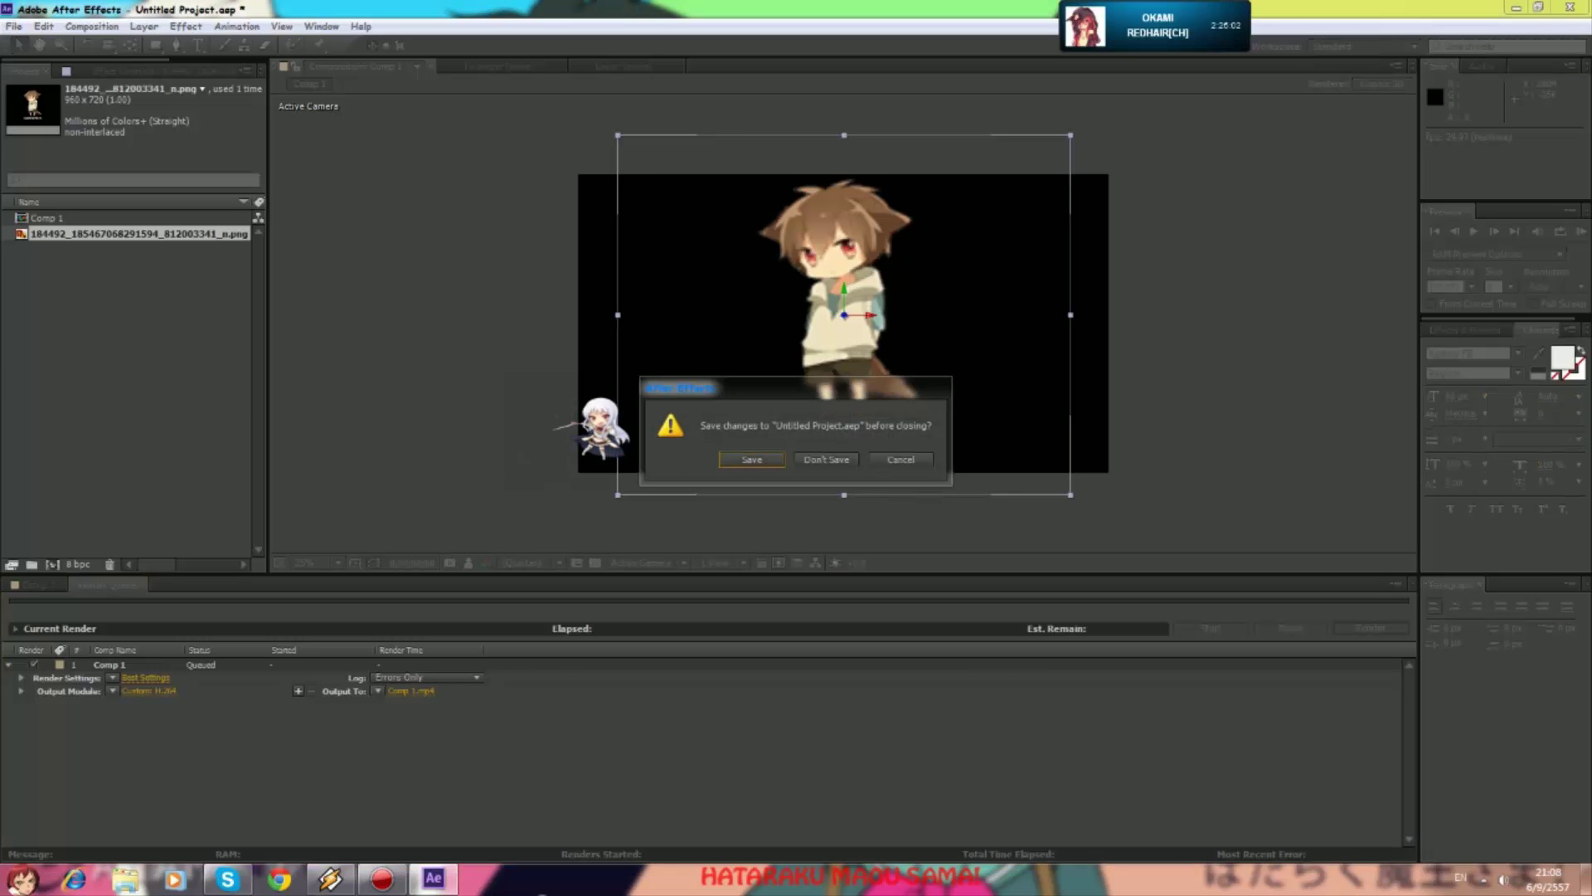
pyautogui.click(827, 459)
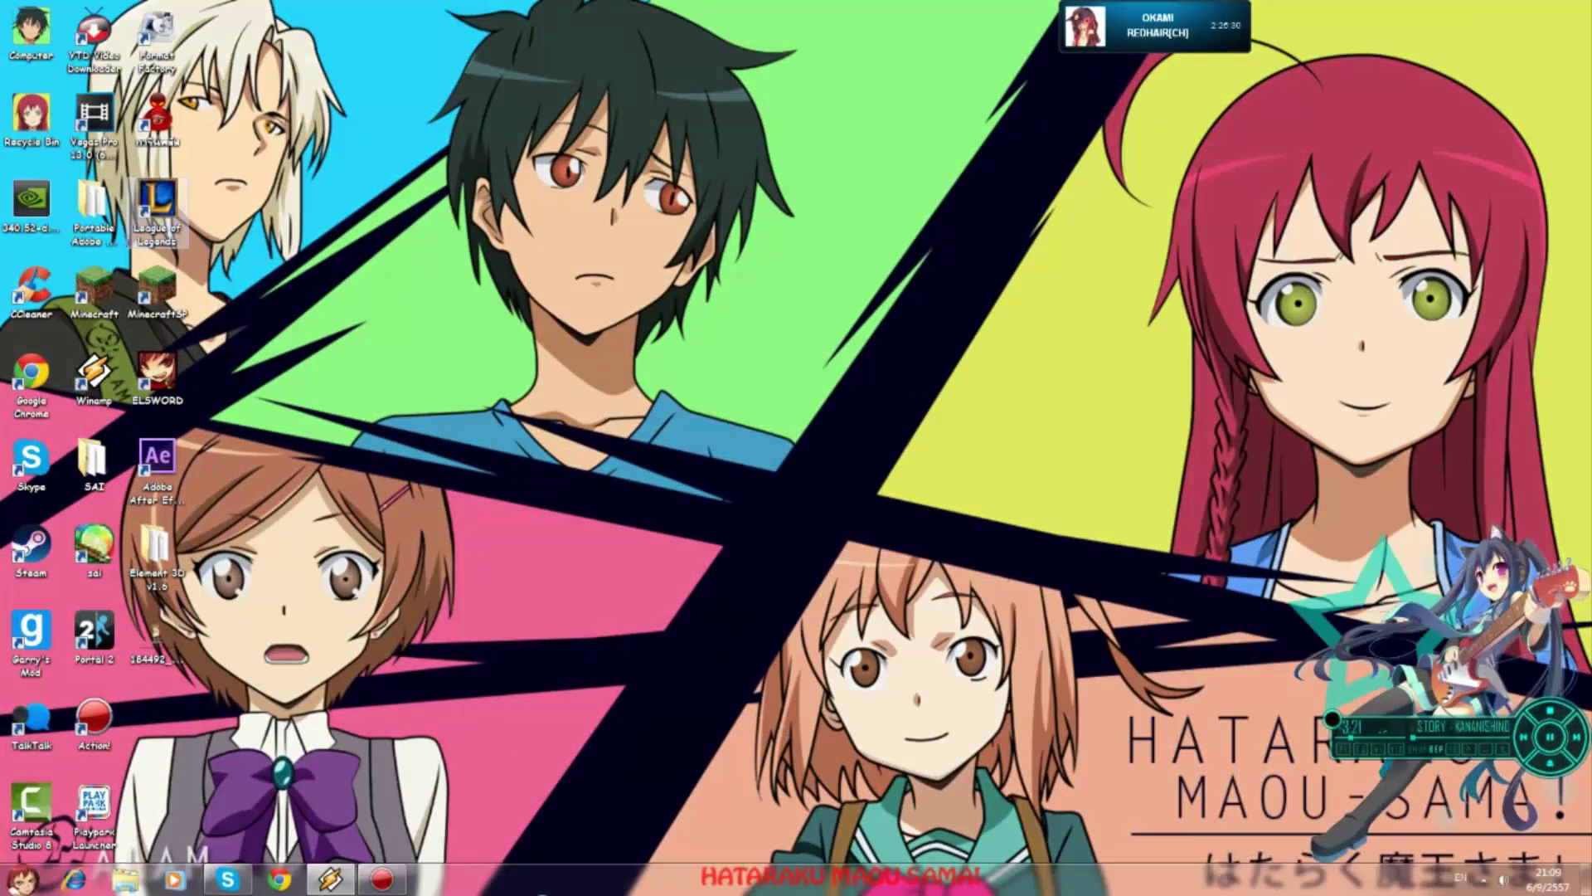
pyautogui.doubleClick(94, 121)
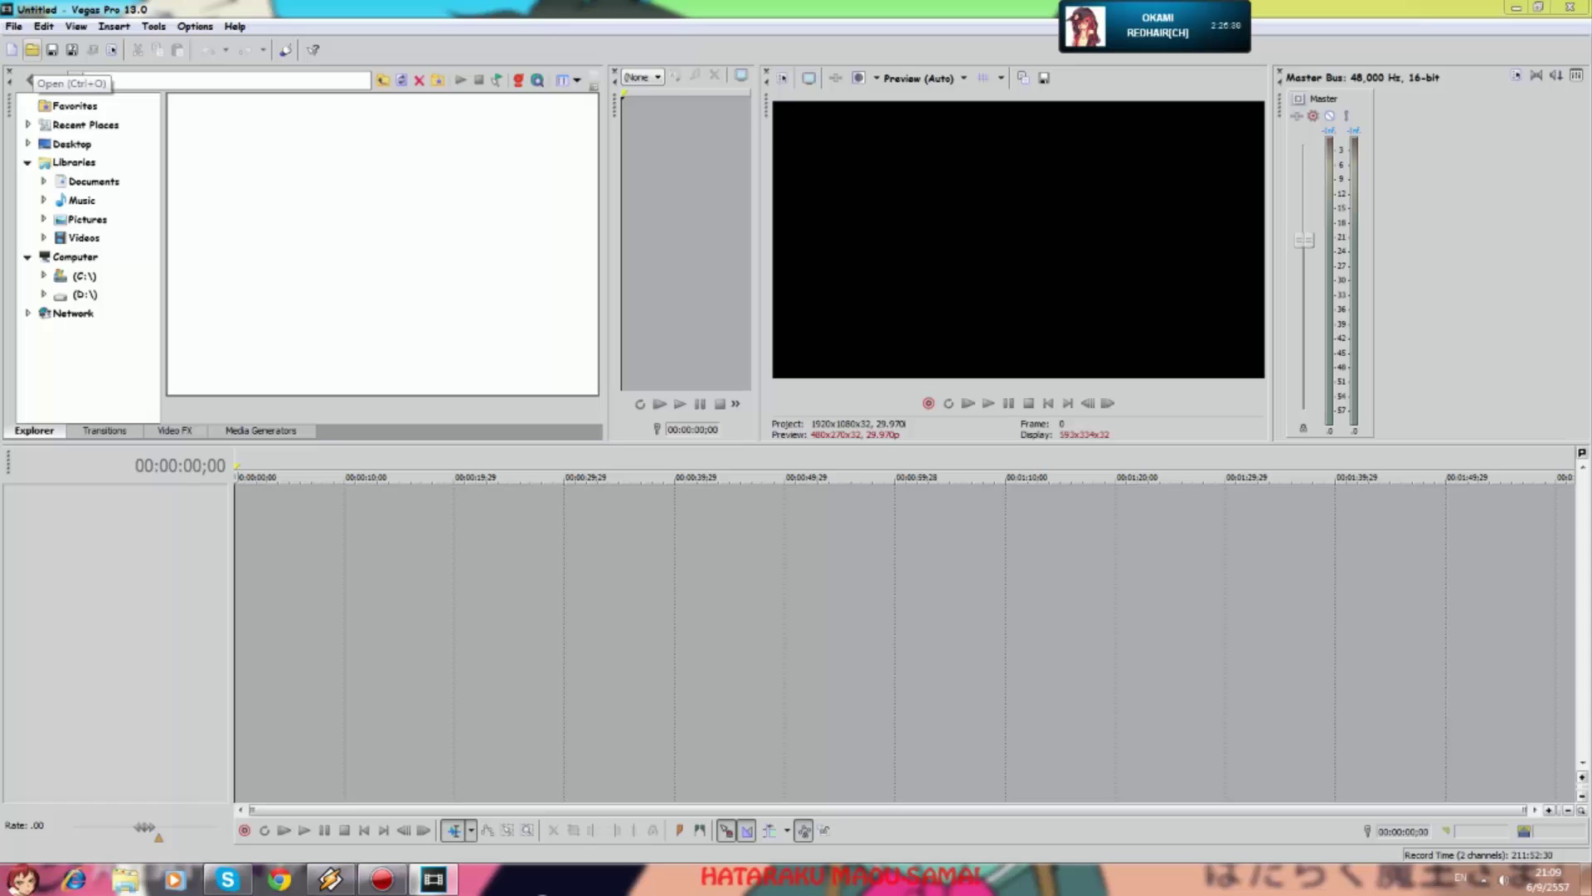
# - Open the character PNG image from the desktop onto the Vegas timeline
pyautogui.click(33, 51)
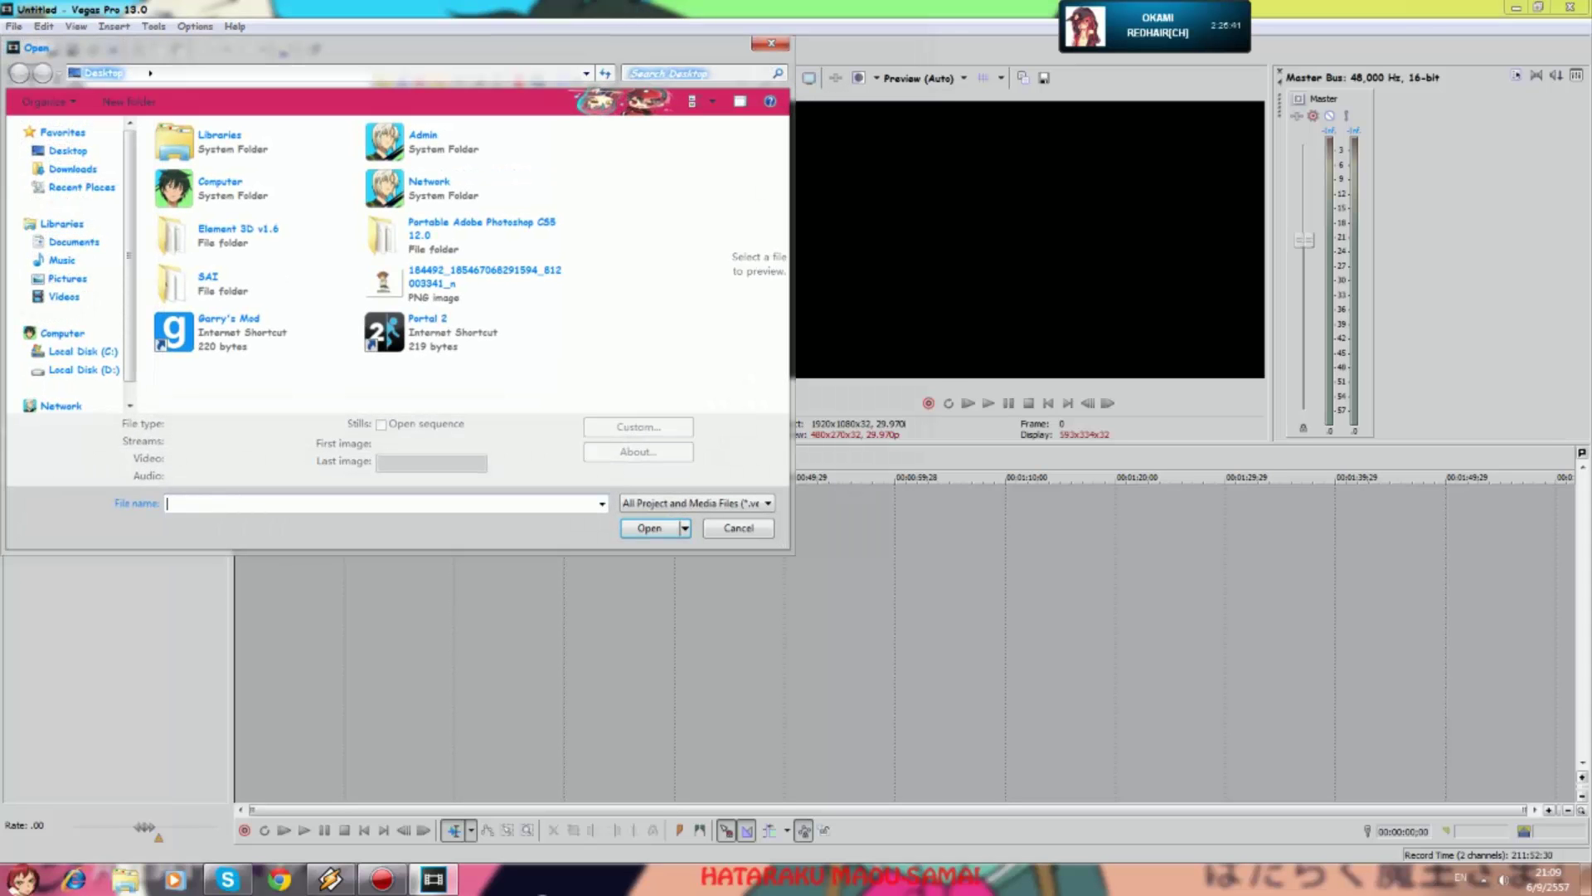
pyautogui.press('Escape')
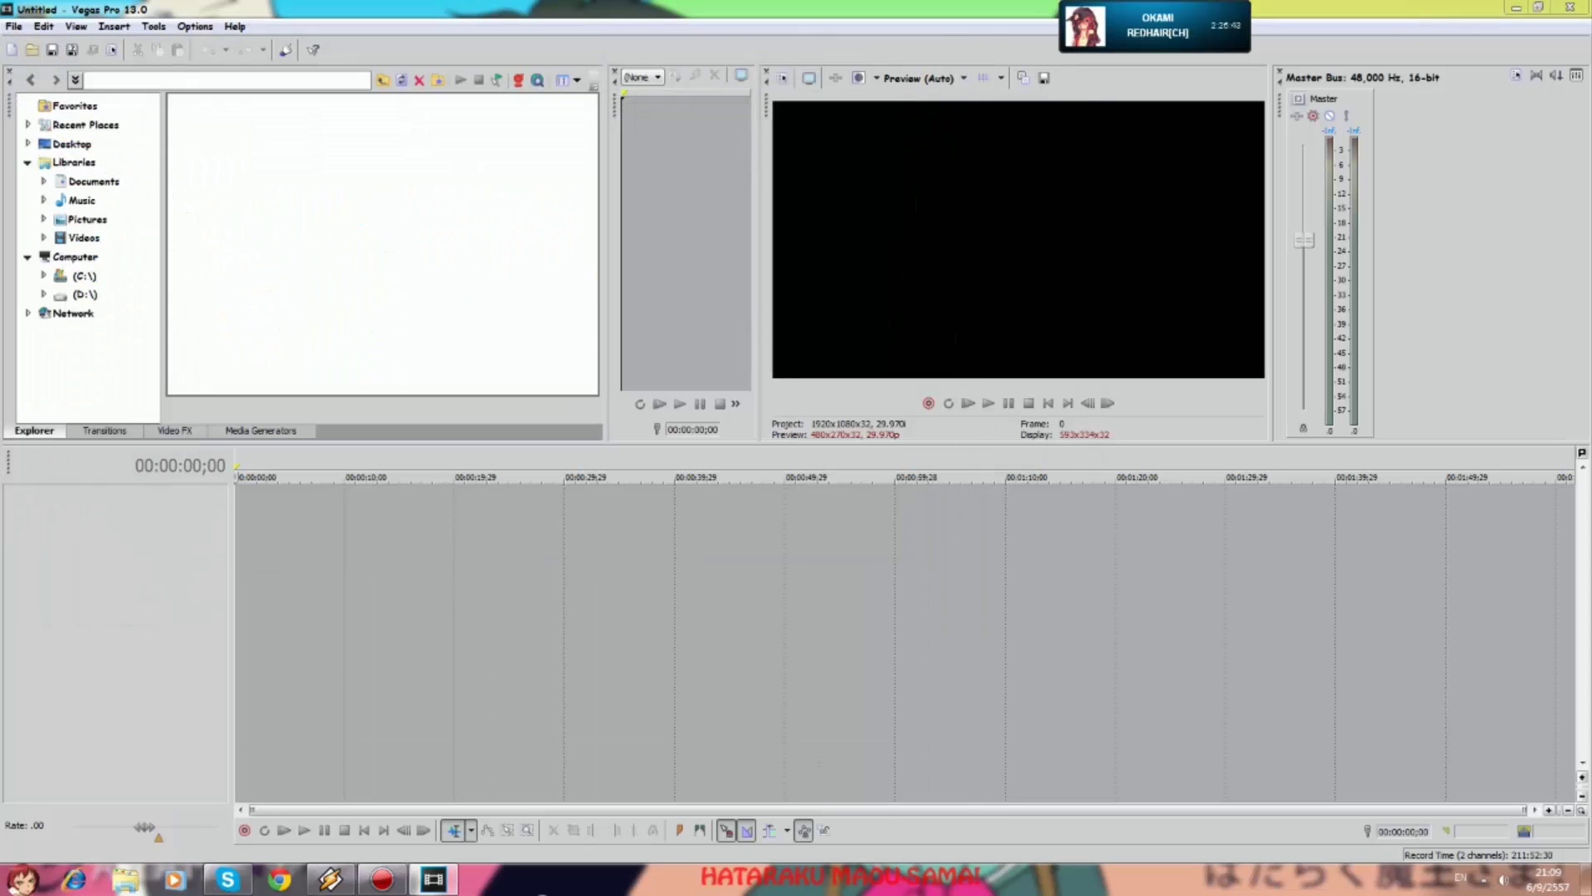
pyautogui.hotkey('ctrl', 'o')
pyautogui.doubleClick(655, 349)
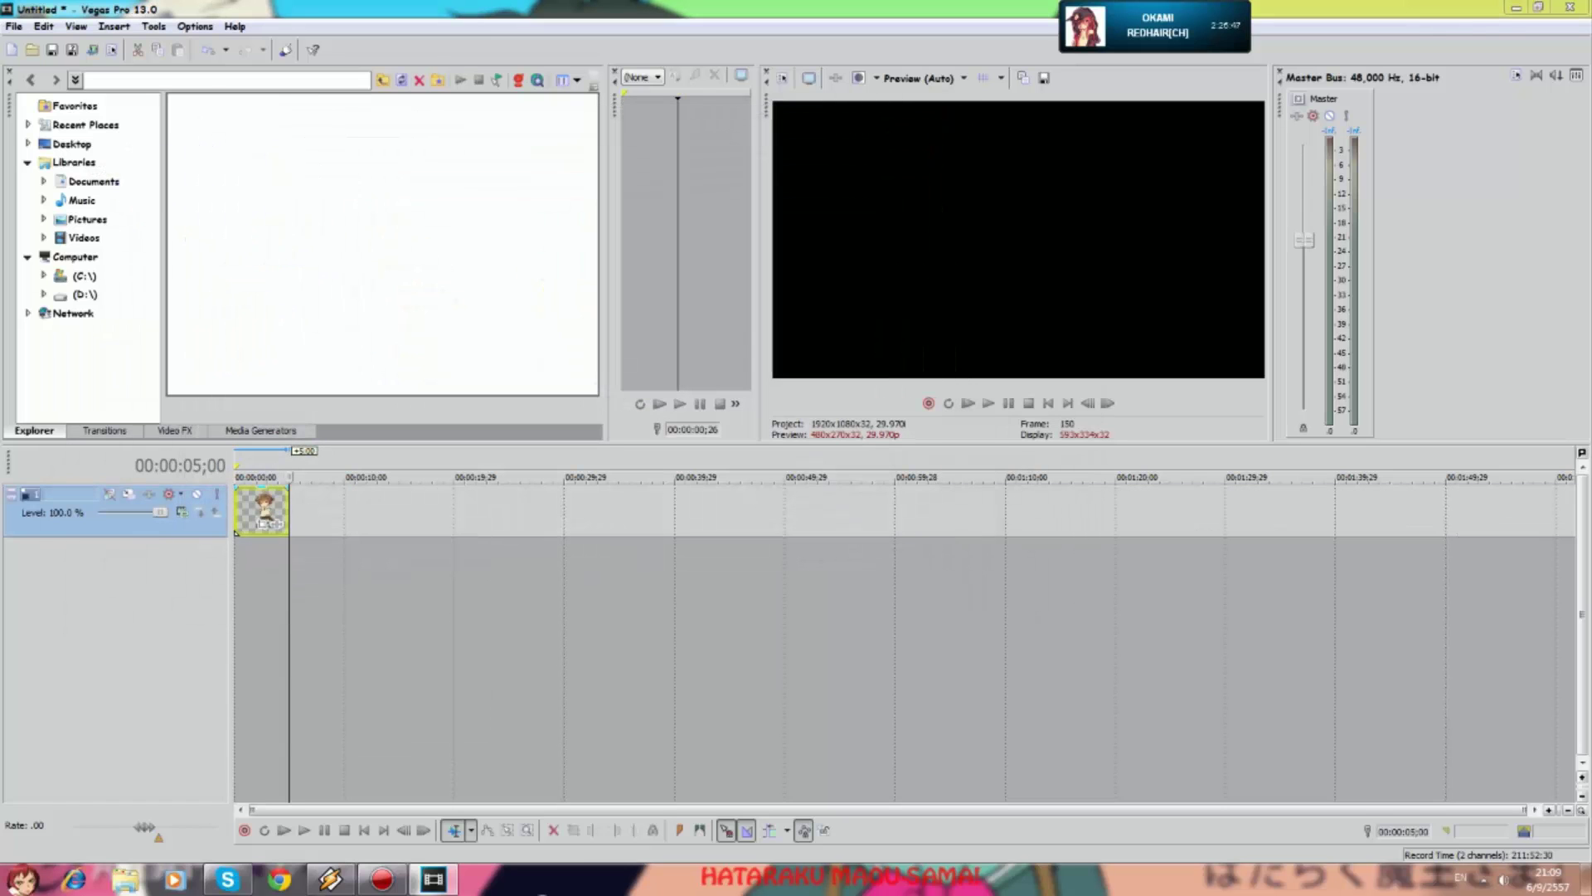
# - Extend the image event to about 31 seconds and place the timeline cursor at 00:00:08;22 within it
pyautogui.moveTo(287, 518); pyautogui.dragTo(565, 524)
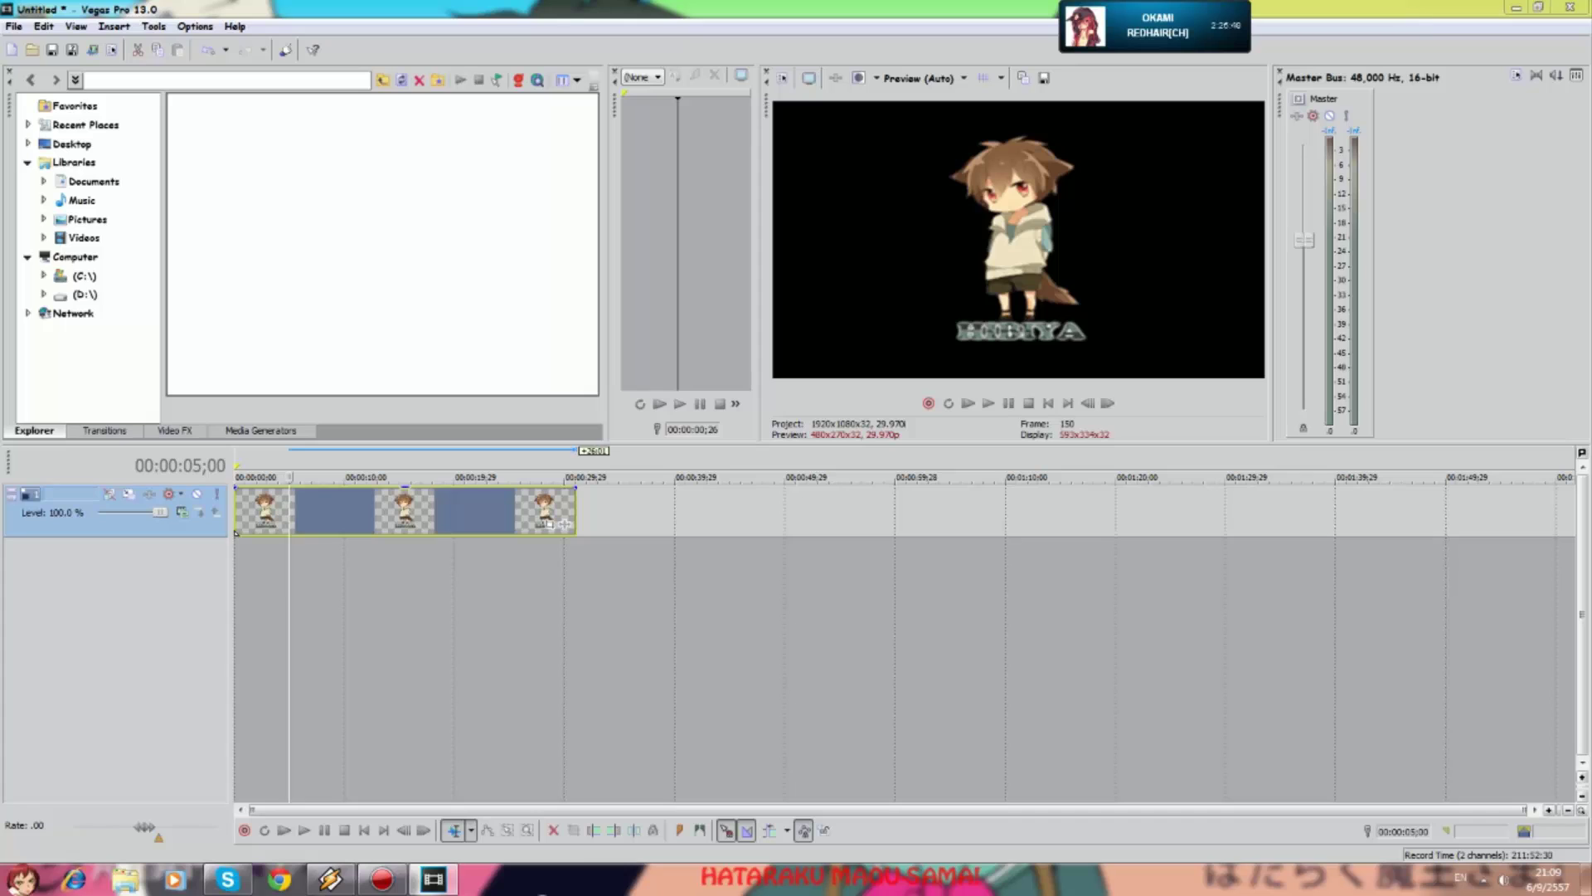
pyautogui.moveTo(288, 476); pyautogui.dragTo(529, 477)
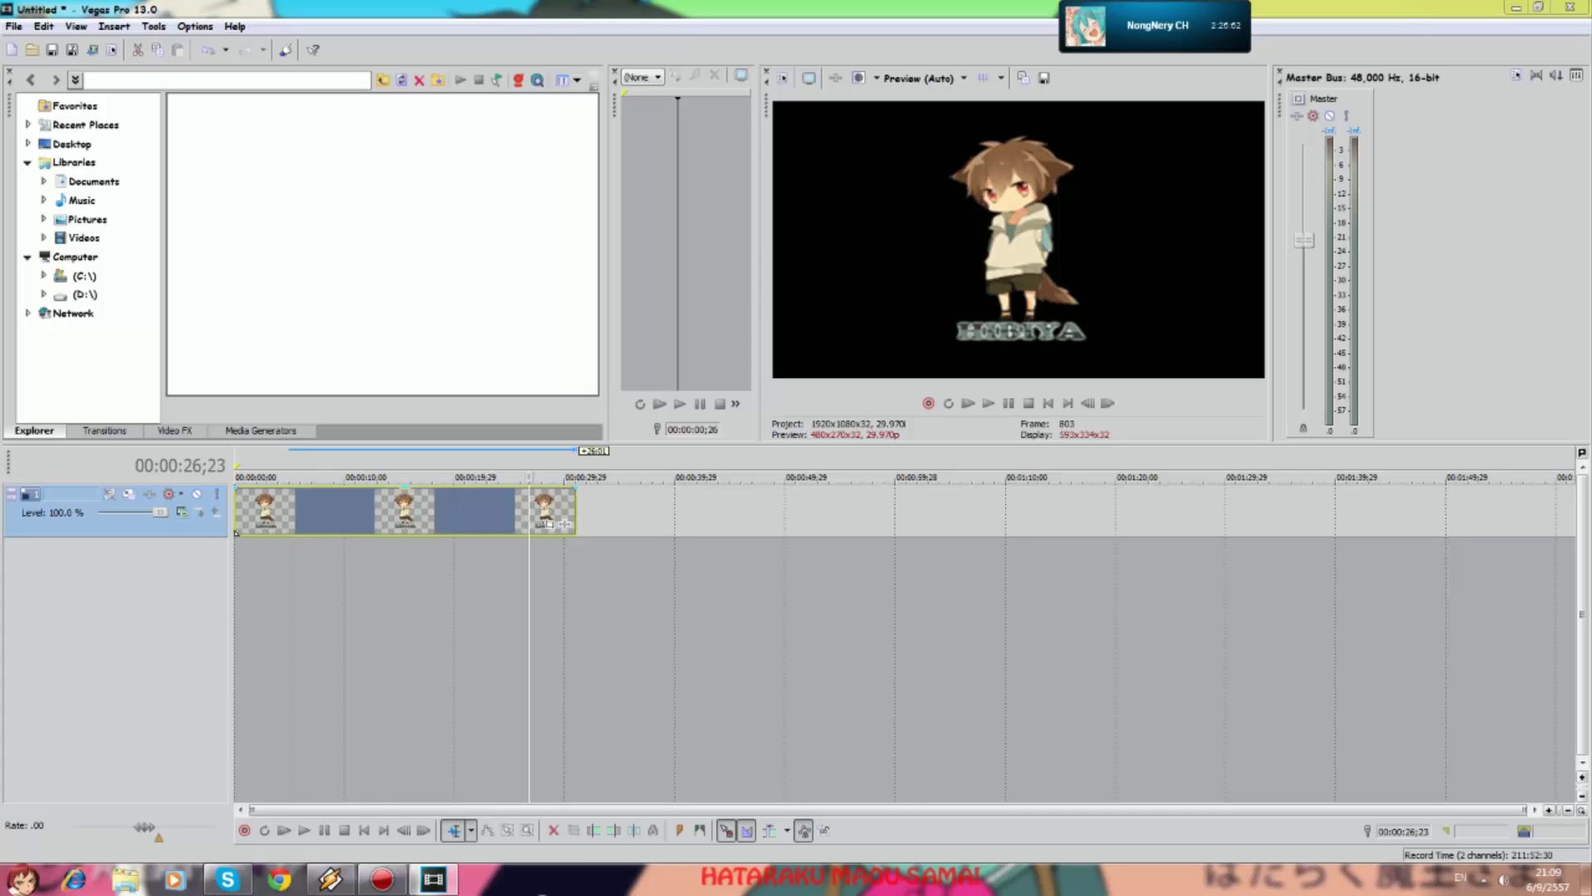
pyautogui.click(330, 511)
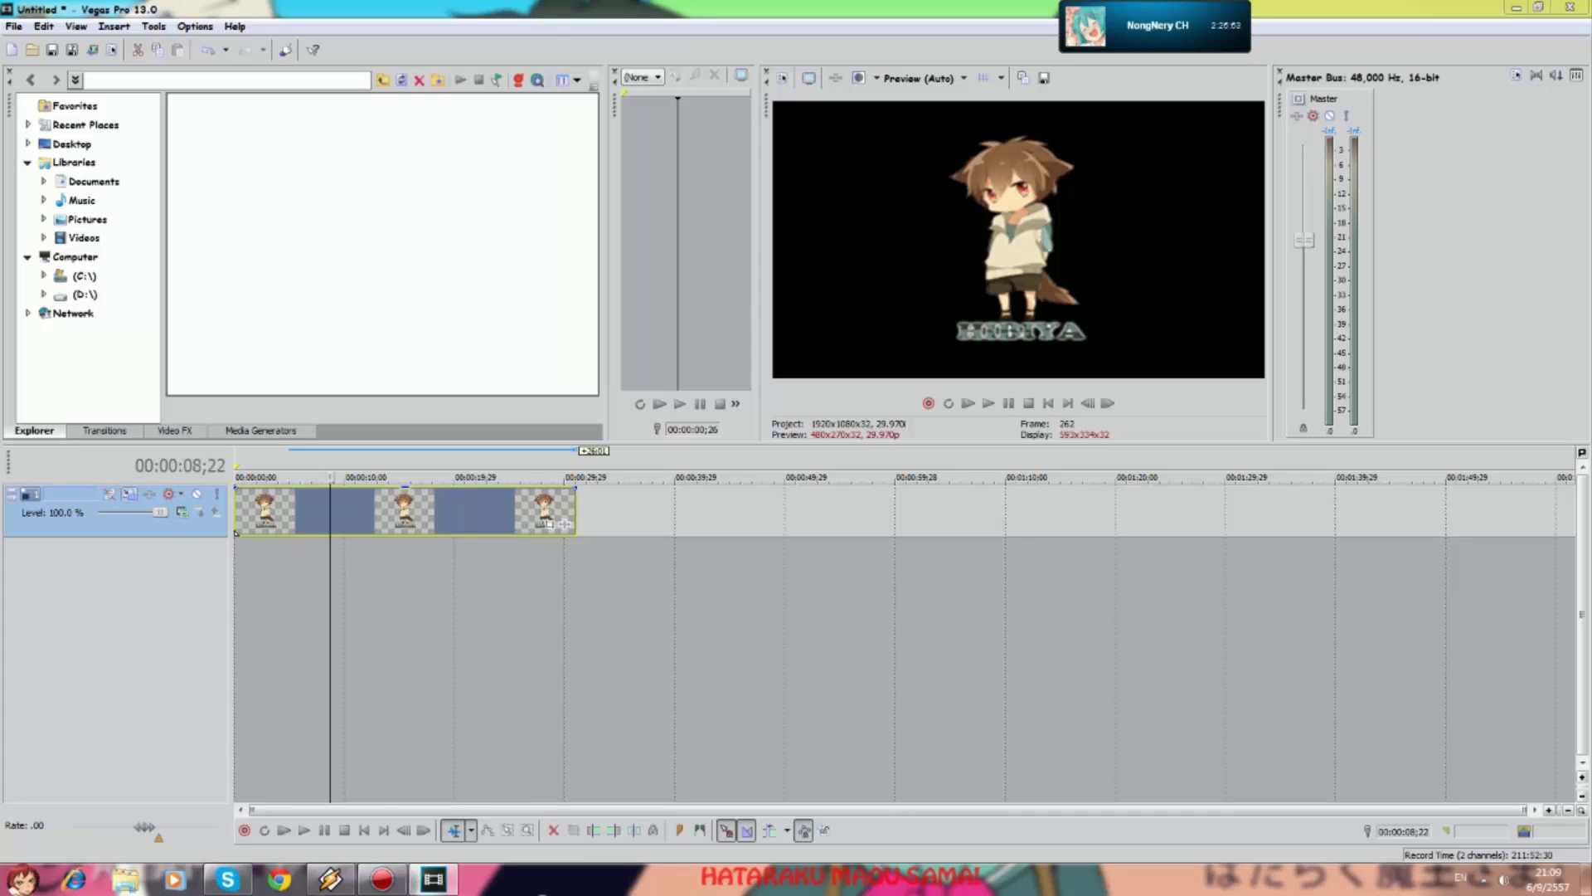
# - Open Track Motion for the image track and set its compositing mode to 3D Source Alpha
pyautogui.click(130, 495)
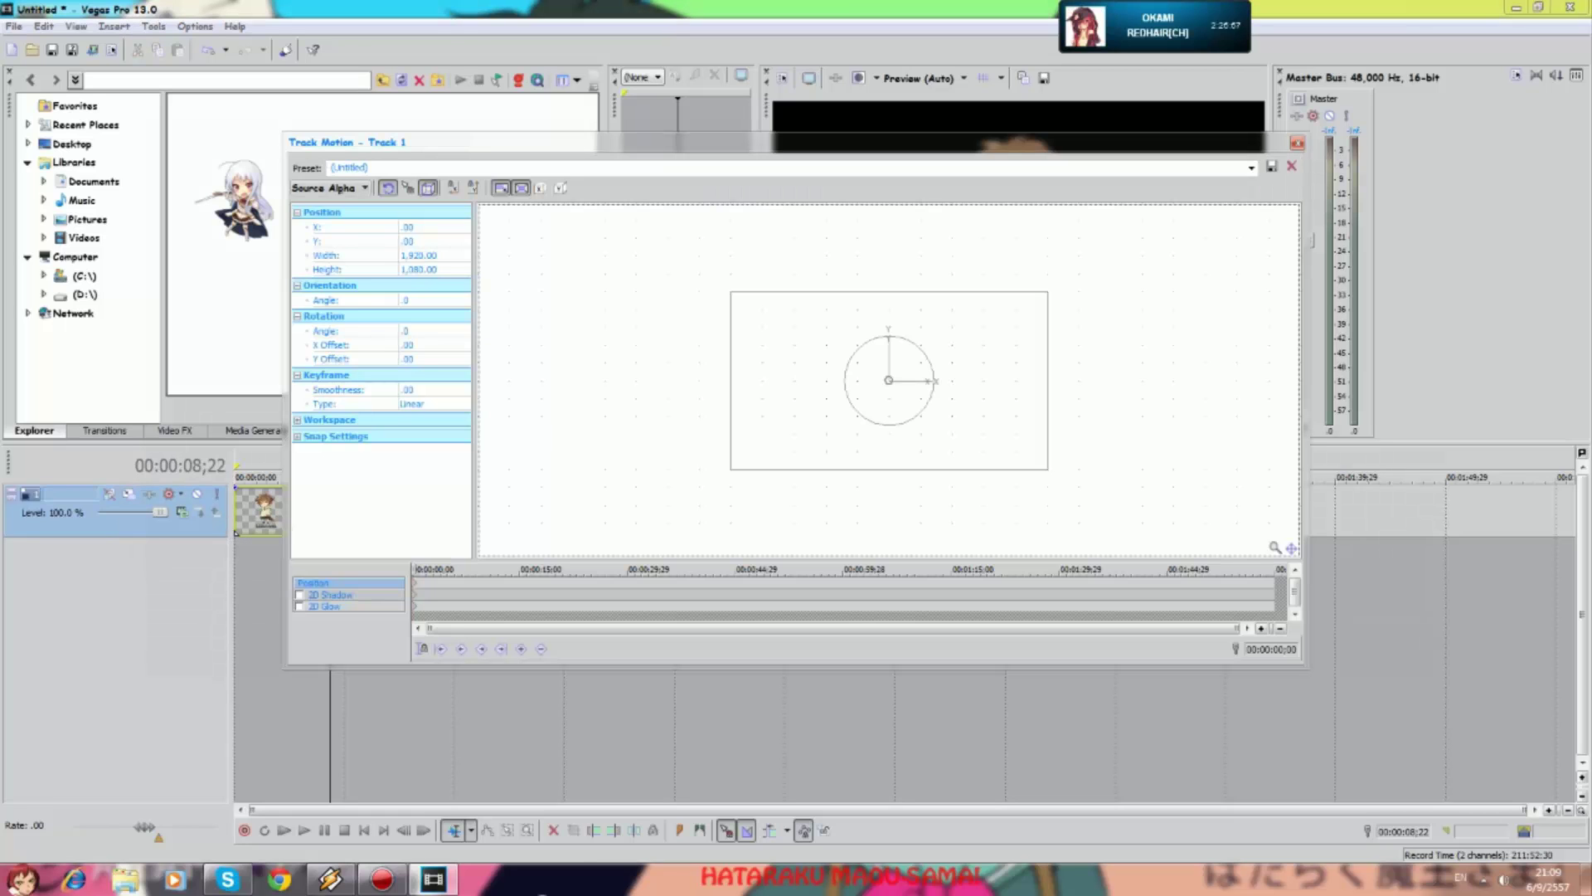
pyautogui.moveTo(234, 200); pyautogui.dragTo(323, 435)
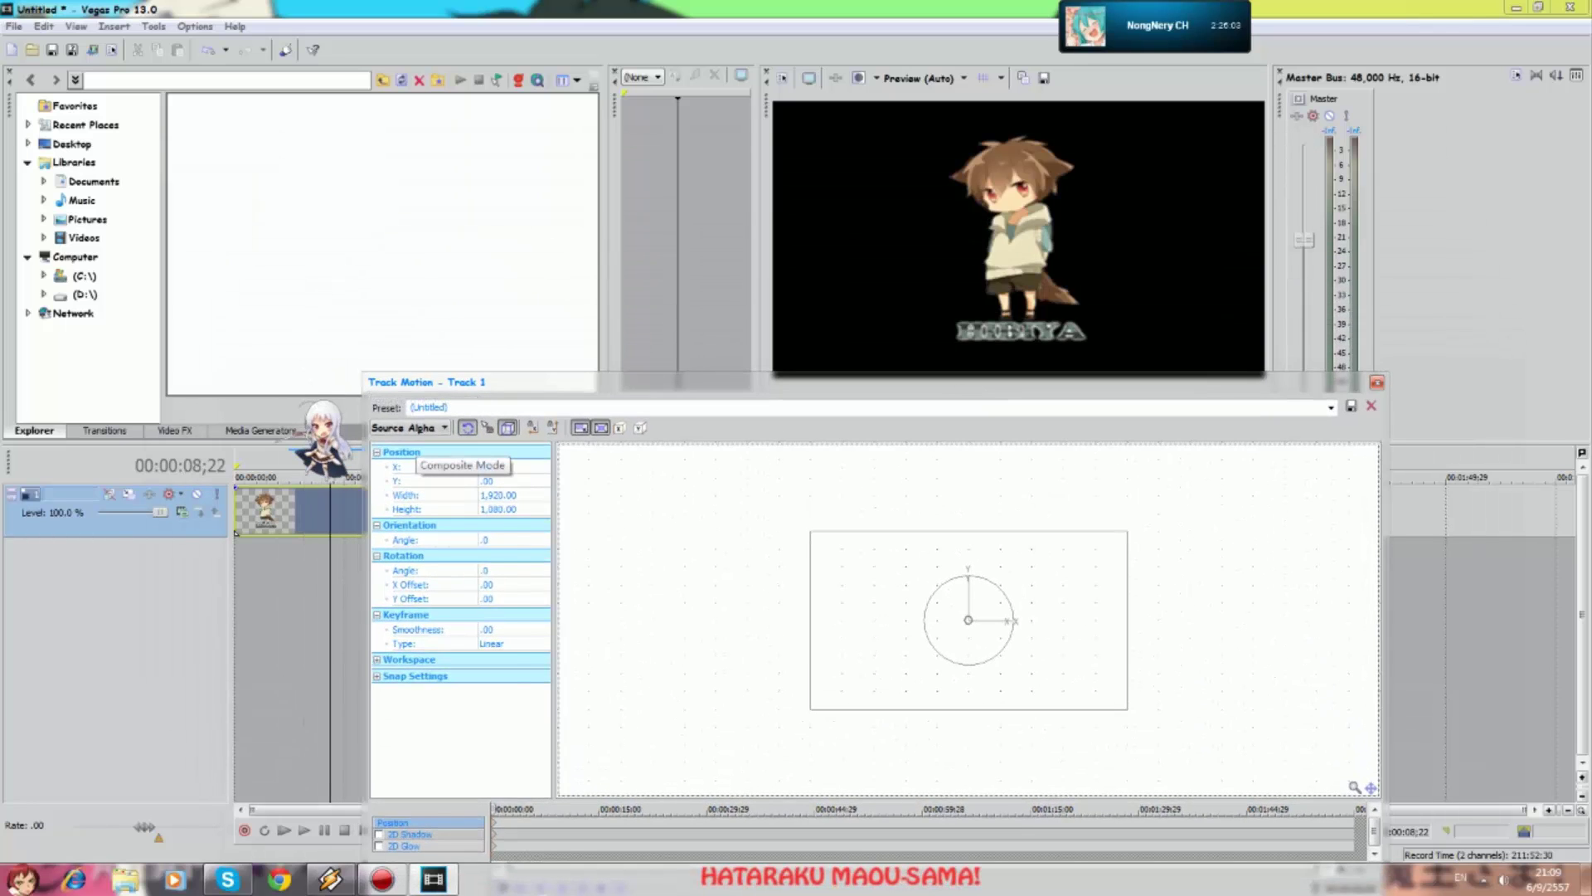
pyautogui.click(418, 428)
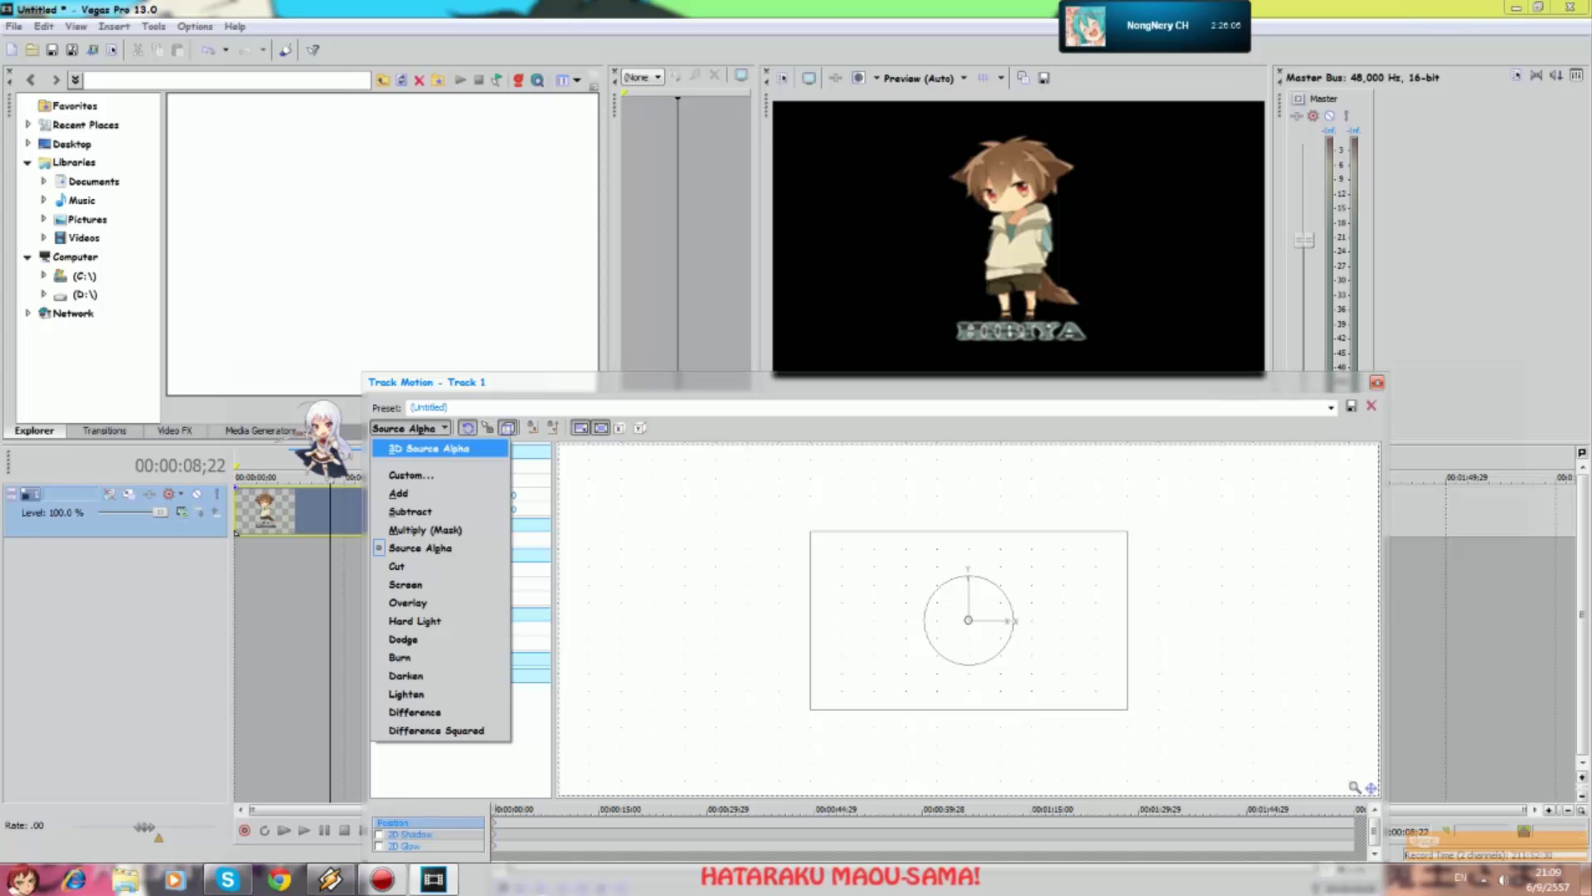
pyautogui.click(429, 448)
pyautogui.moveTo(620, 396); pyautogui.dragTo(588, 379)
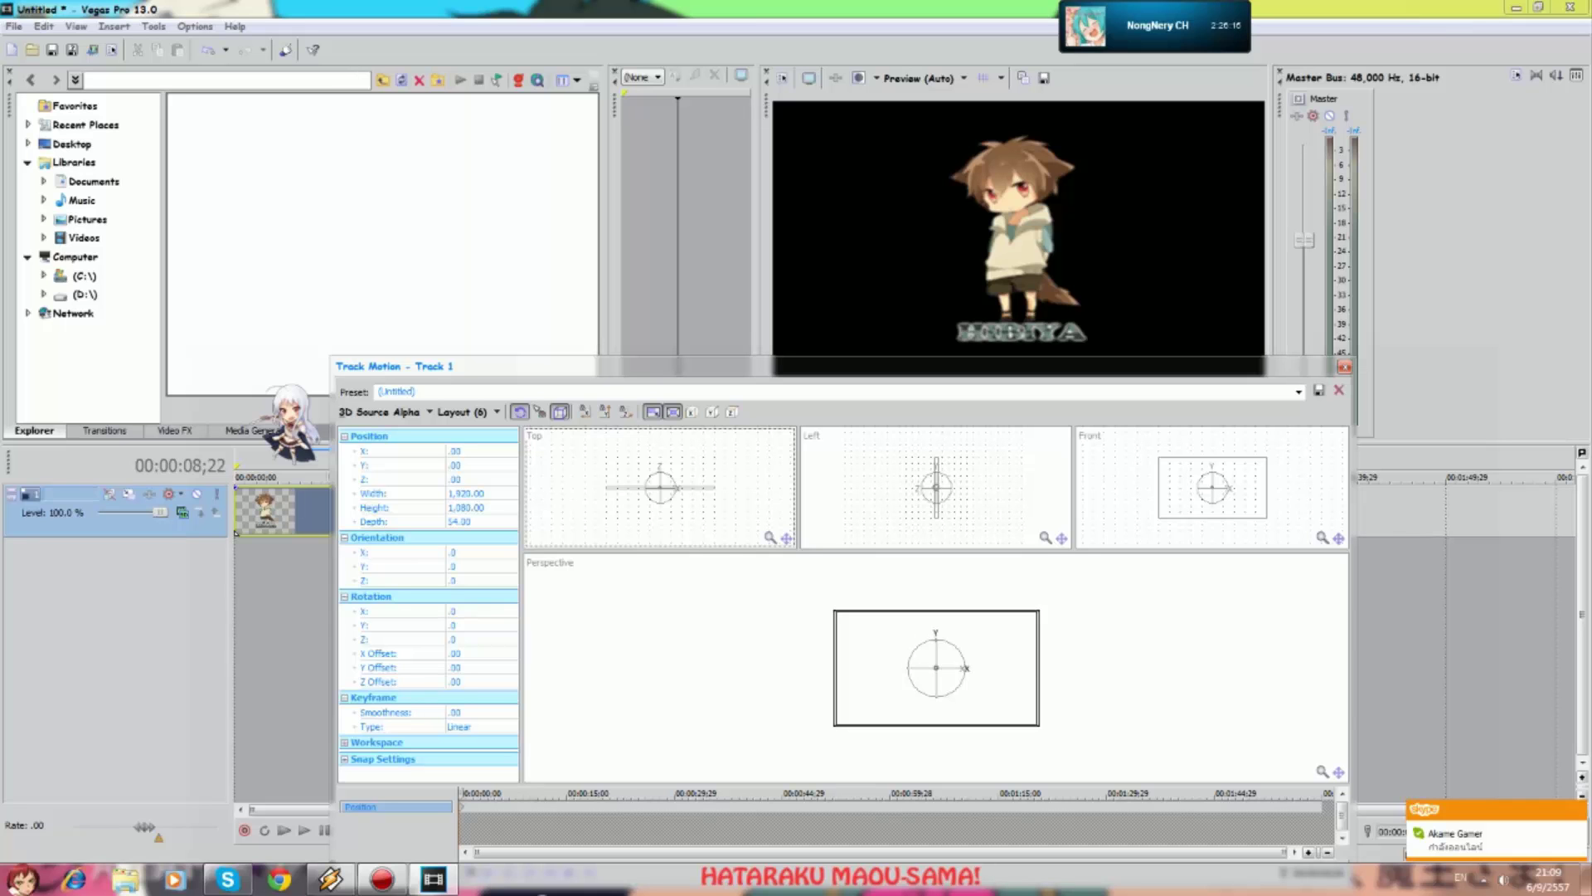
pyautogui.moveTo(993, 369); pyautogui.dragTo(1016, 340)
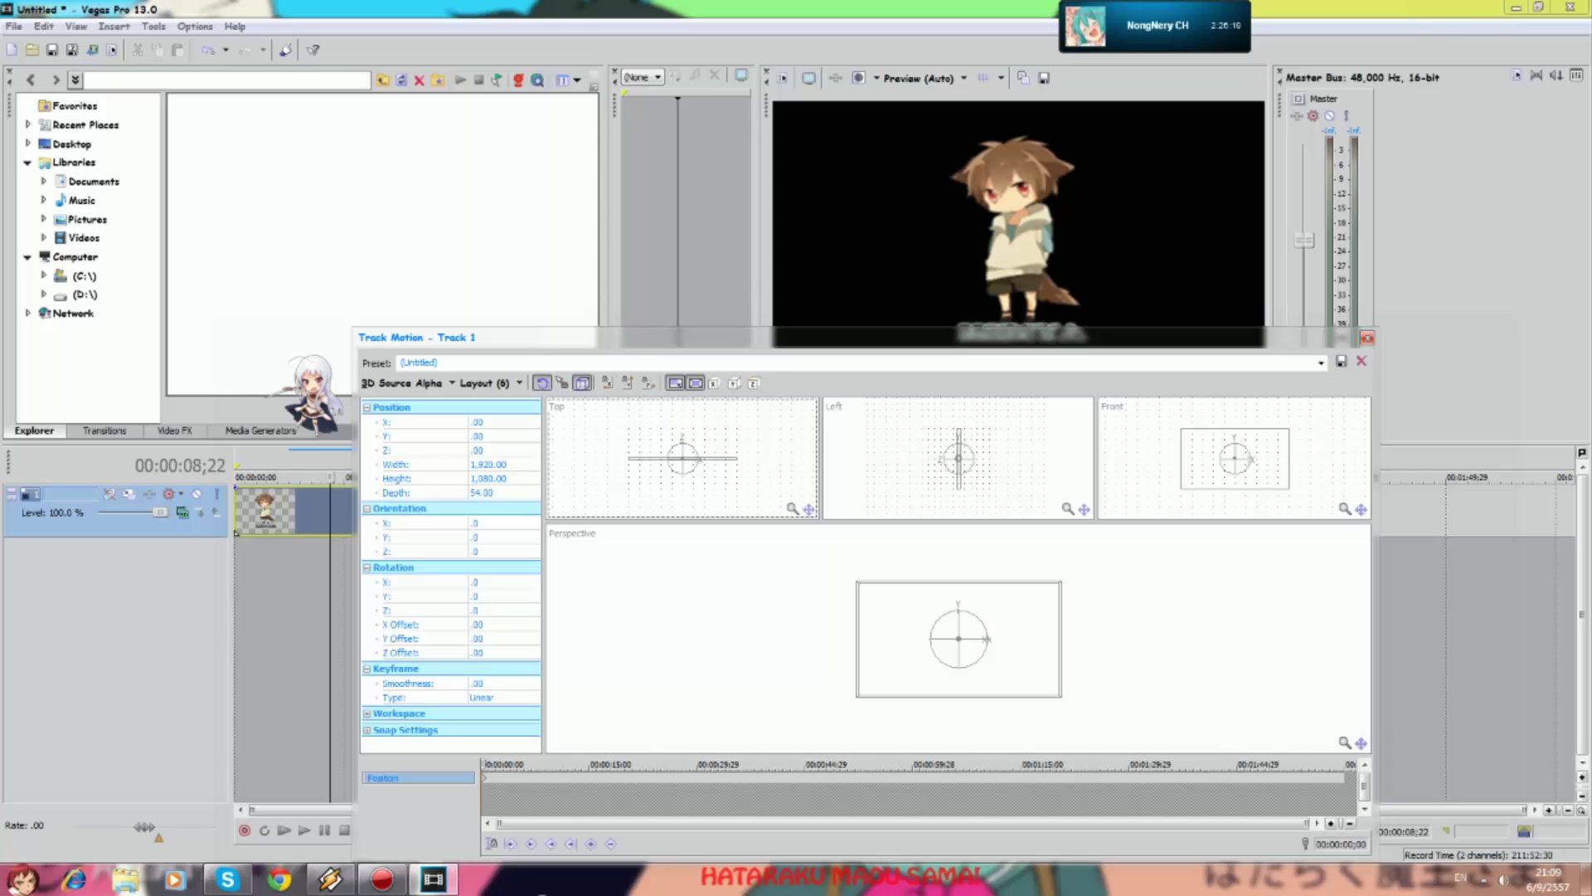
# - Add a Track Motion keyframe at 00:00:07;04 and flip the image 180° around its vertical axis
pyautogui.click(549, 792)
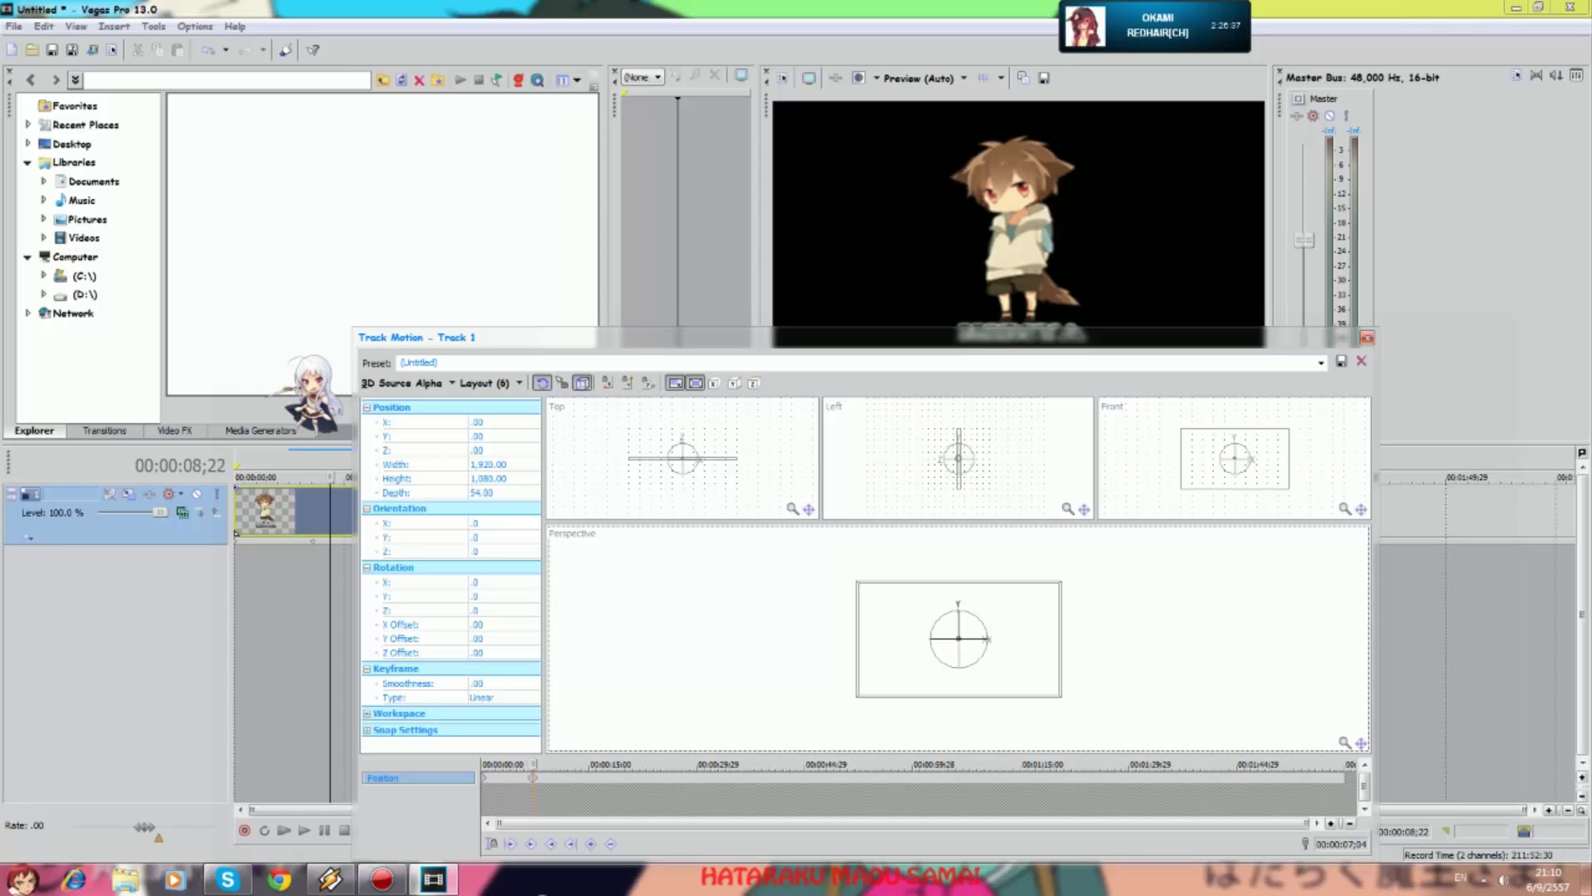
pyautogui.moveTo(987, 639); pyautogui.dragTo(924, 639)
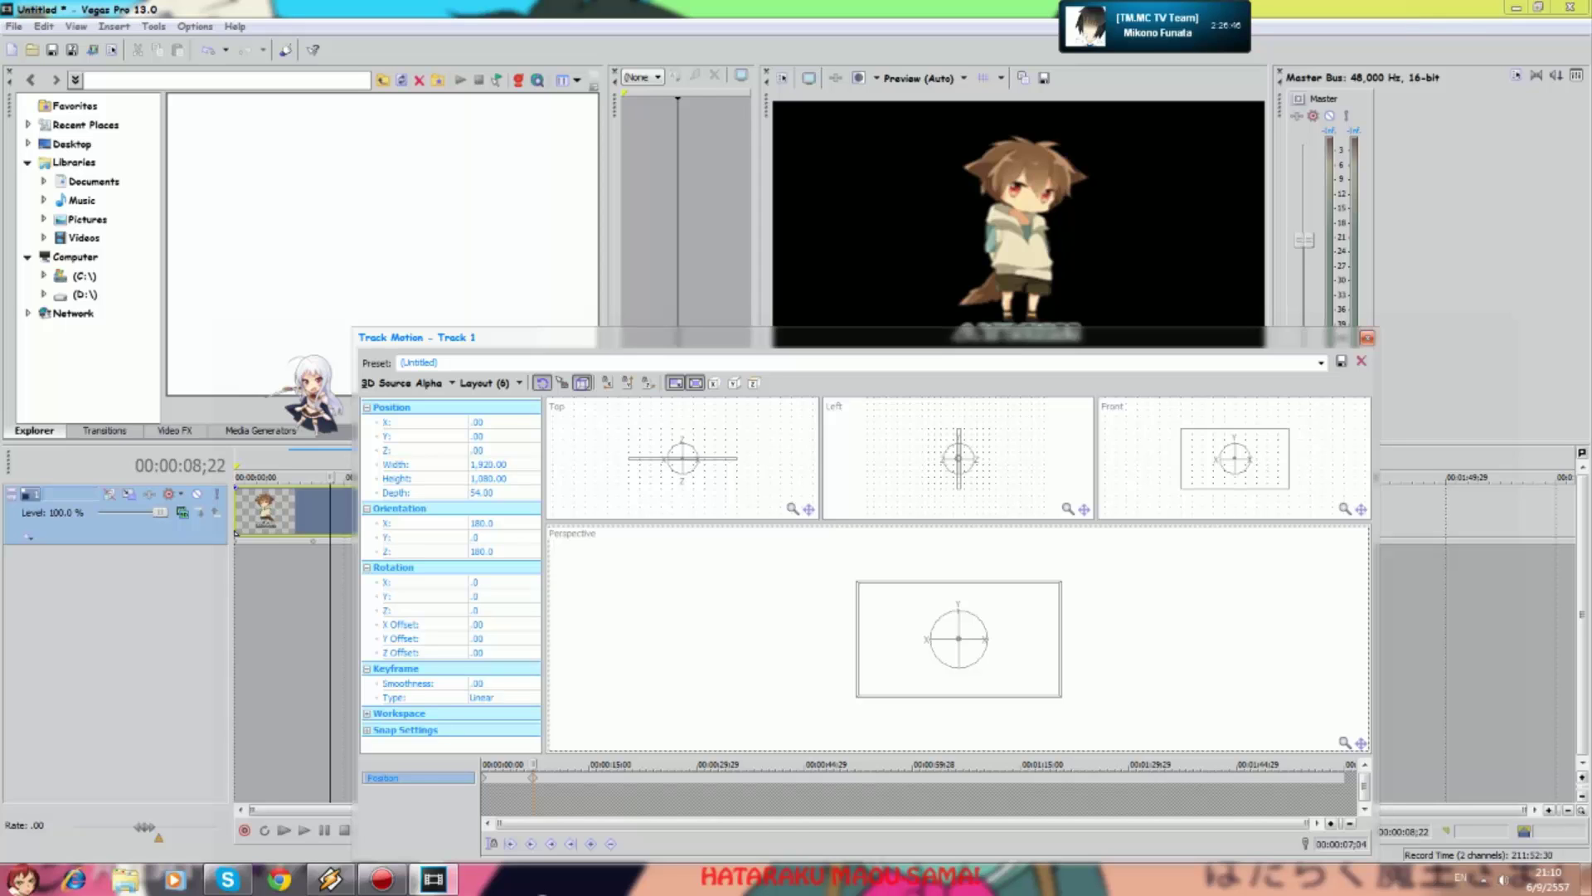
pyautogui.click(1366, 338)
# - Preview the flip from the start, and speed it up by moving its second keyframe to about 3 seconds
pyautogui.hotkey('ctrl', 'Home')
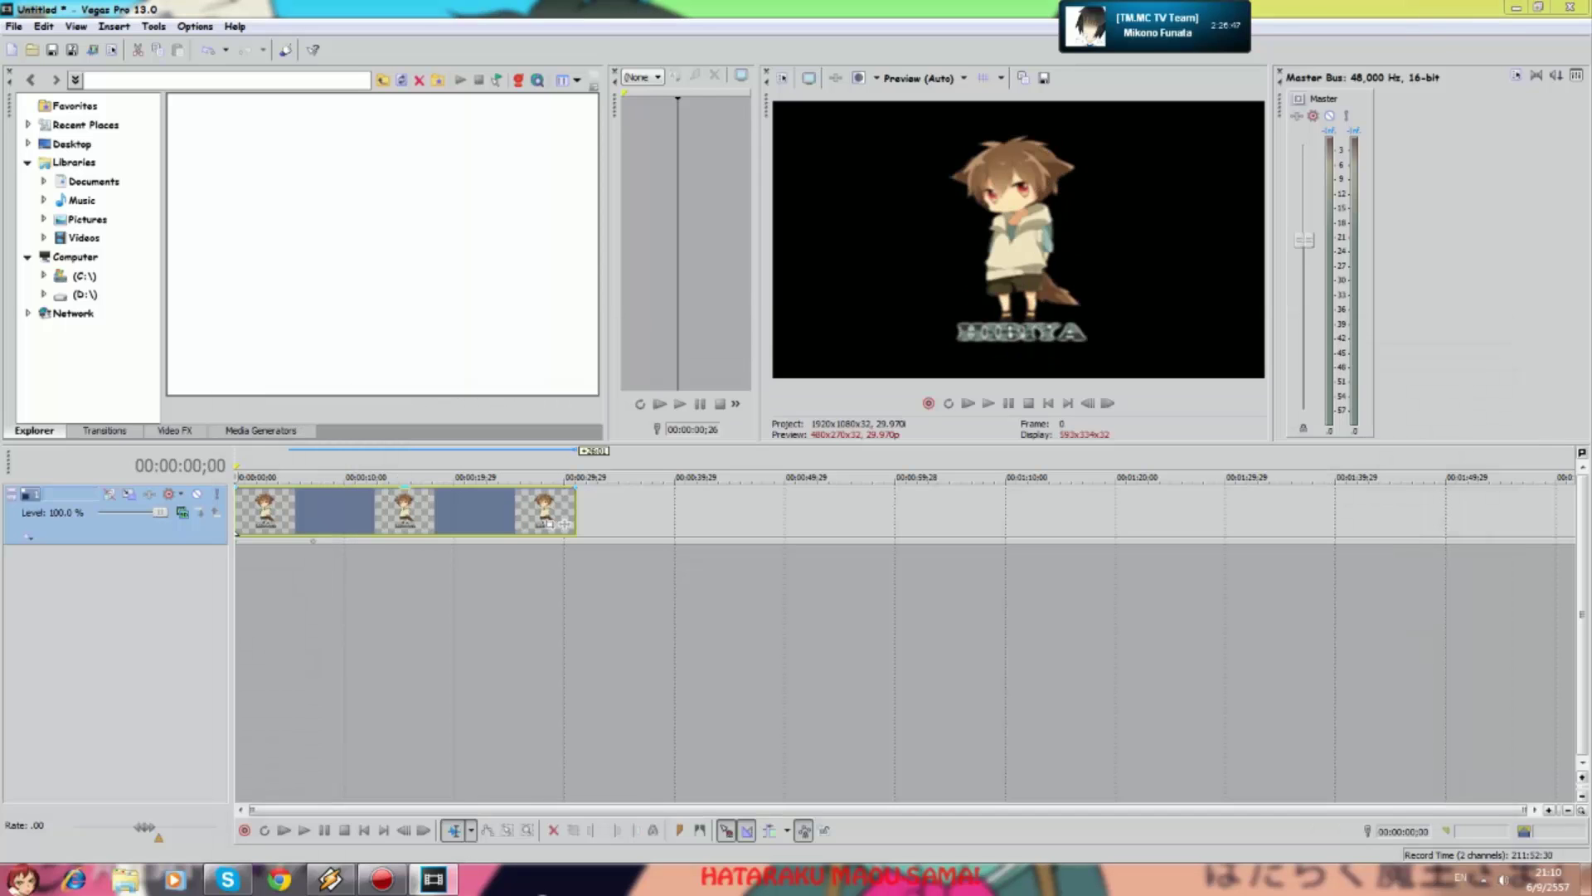
pyautogui.press('space')
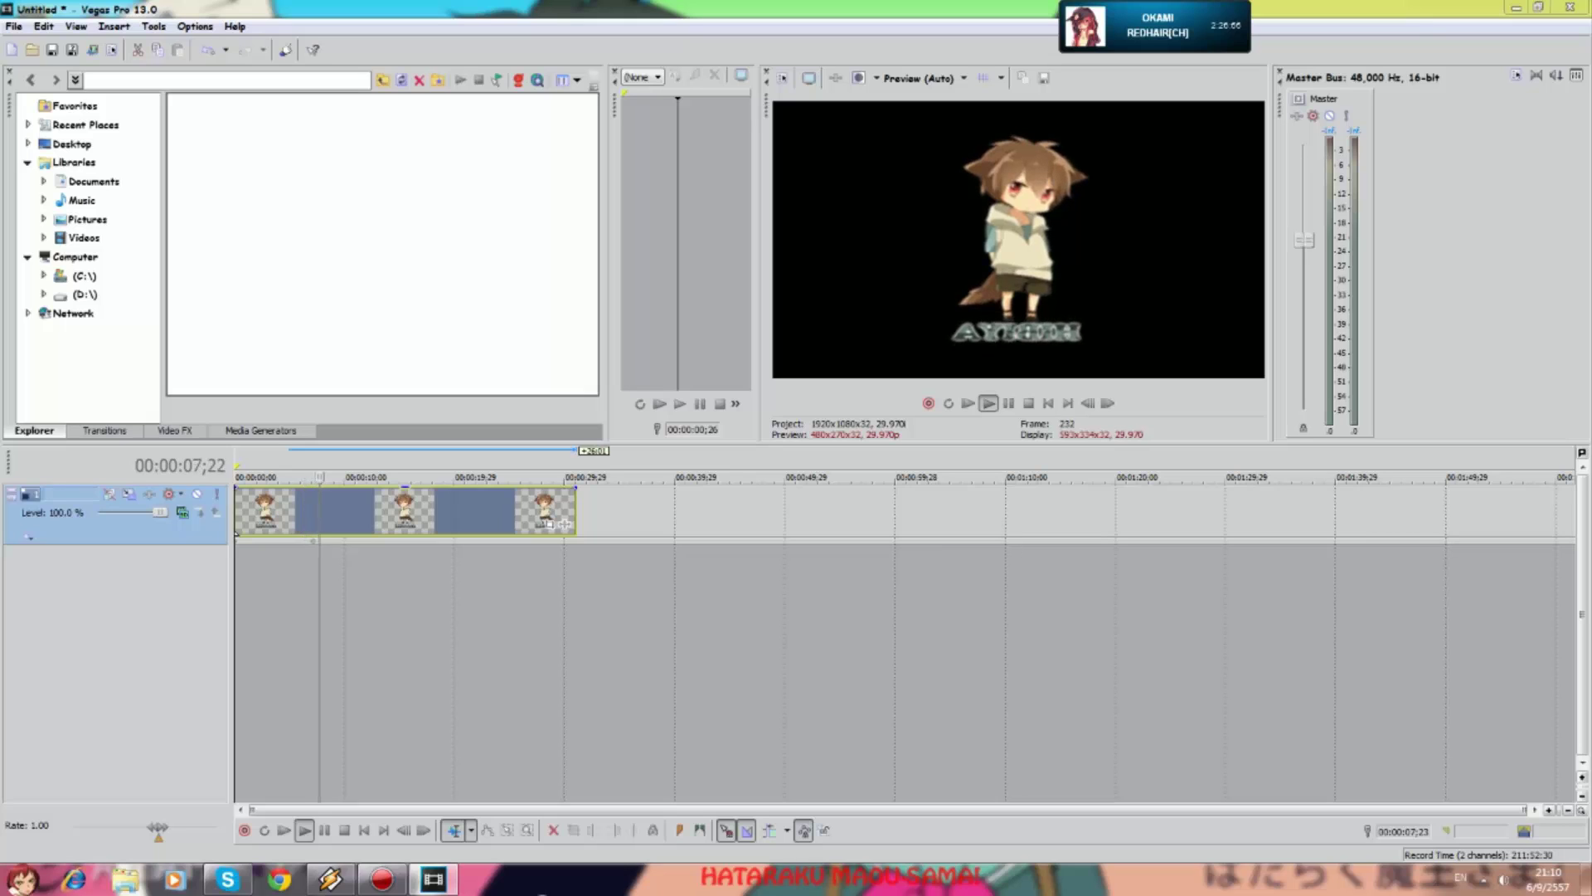
pyautogui.press('space')
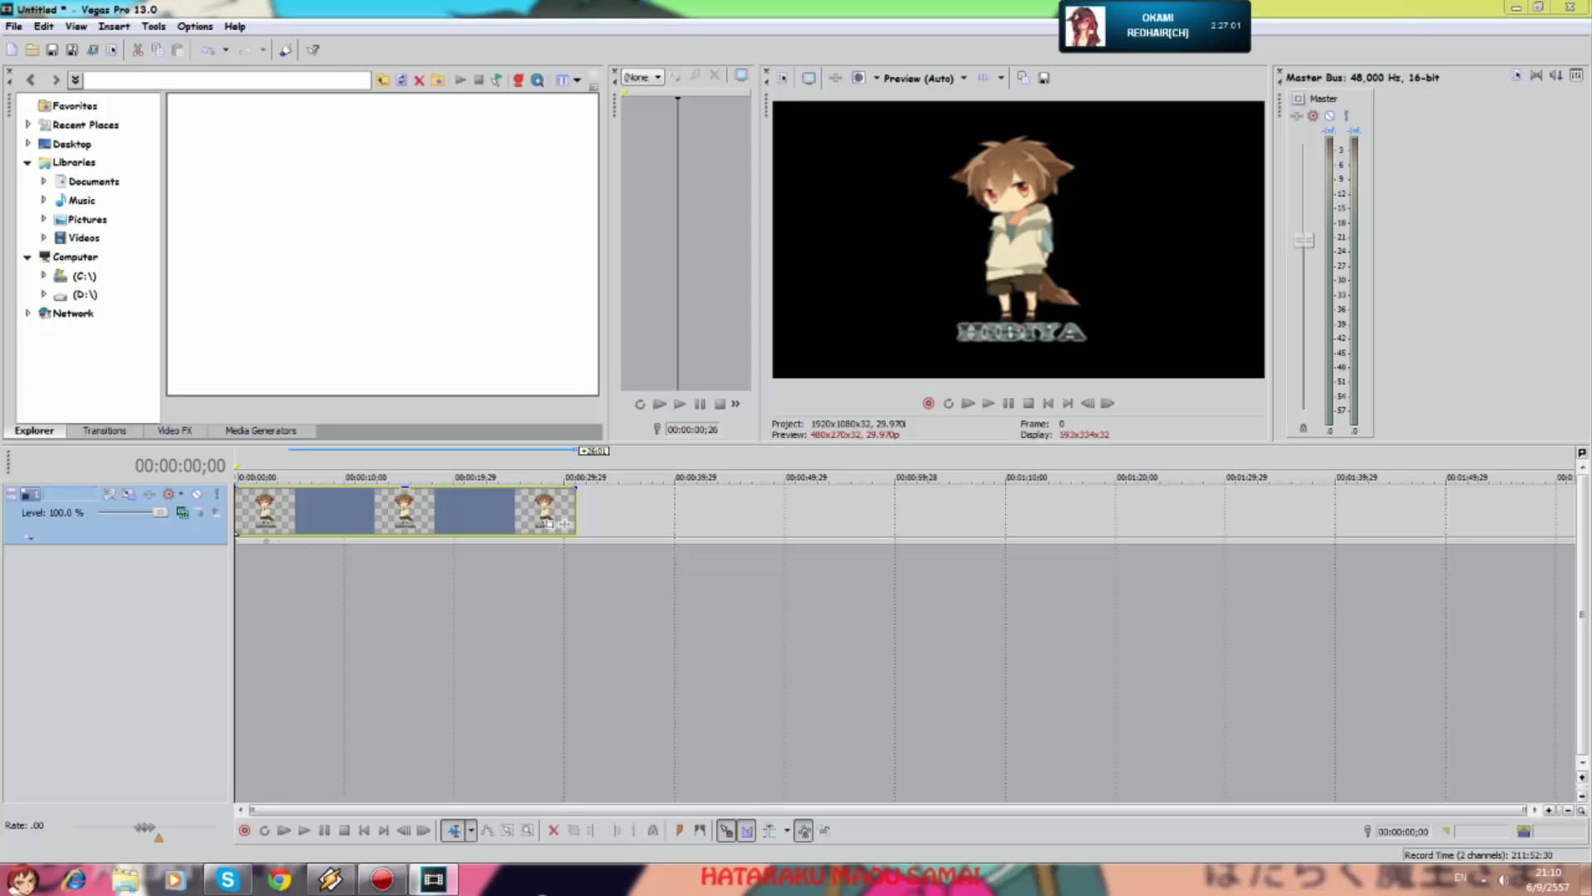
pyautogui.press('space')
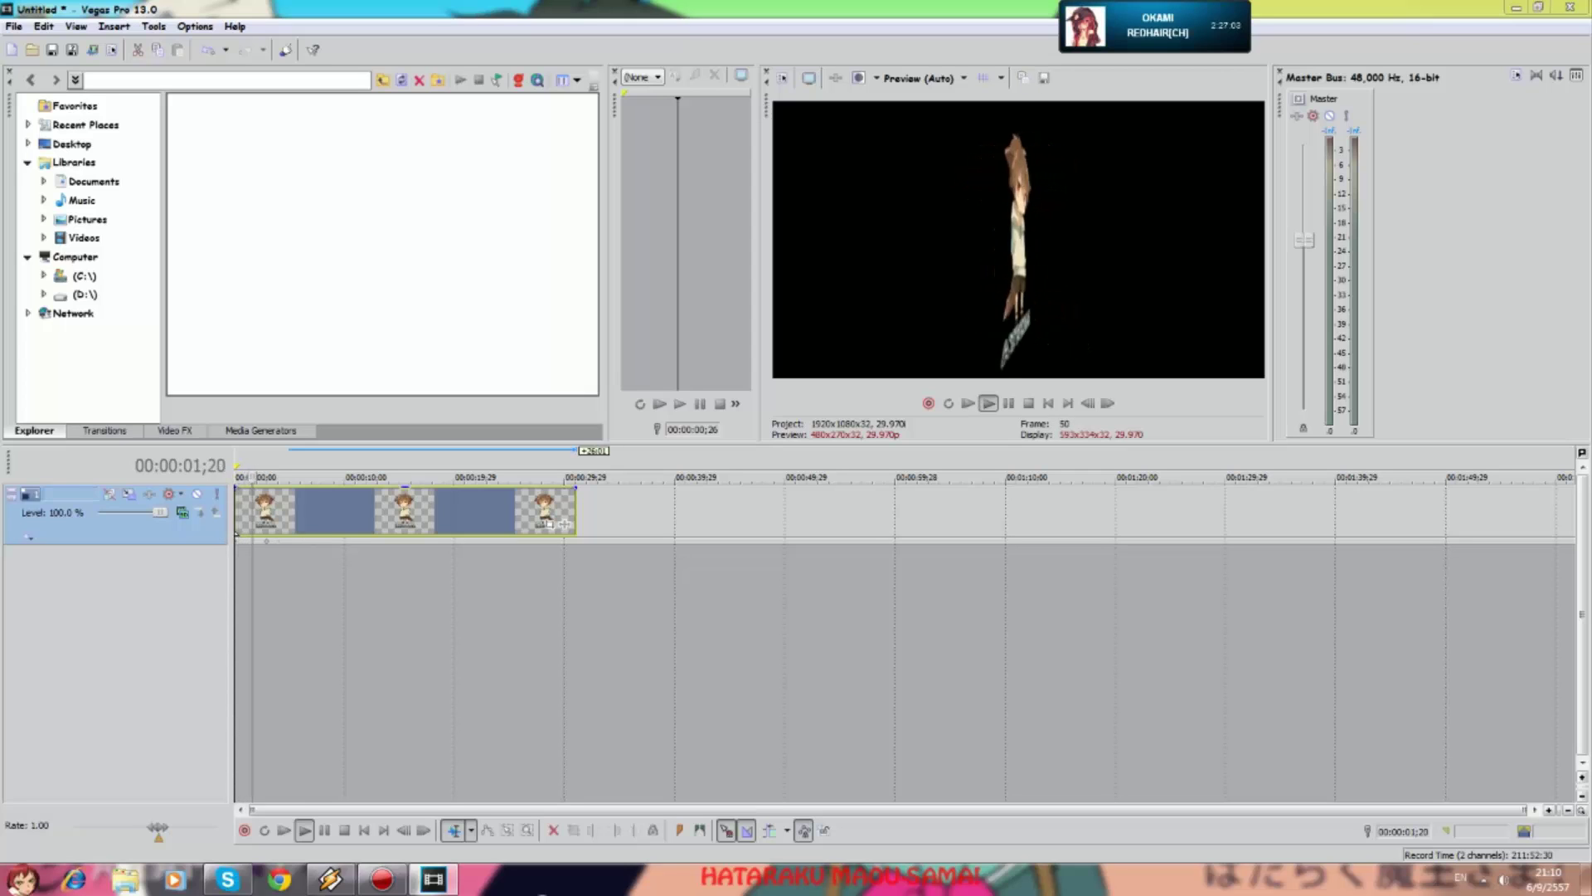
pyautogui.press('space')
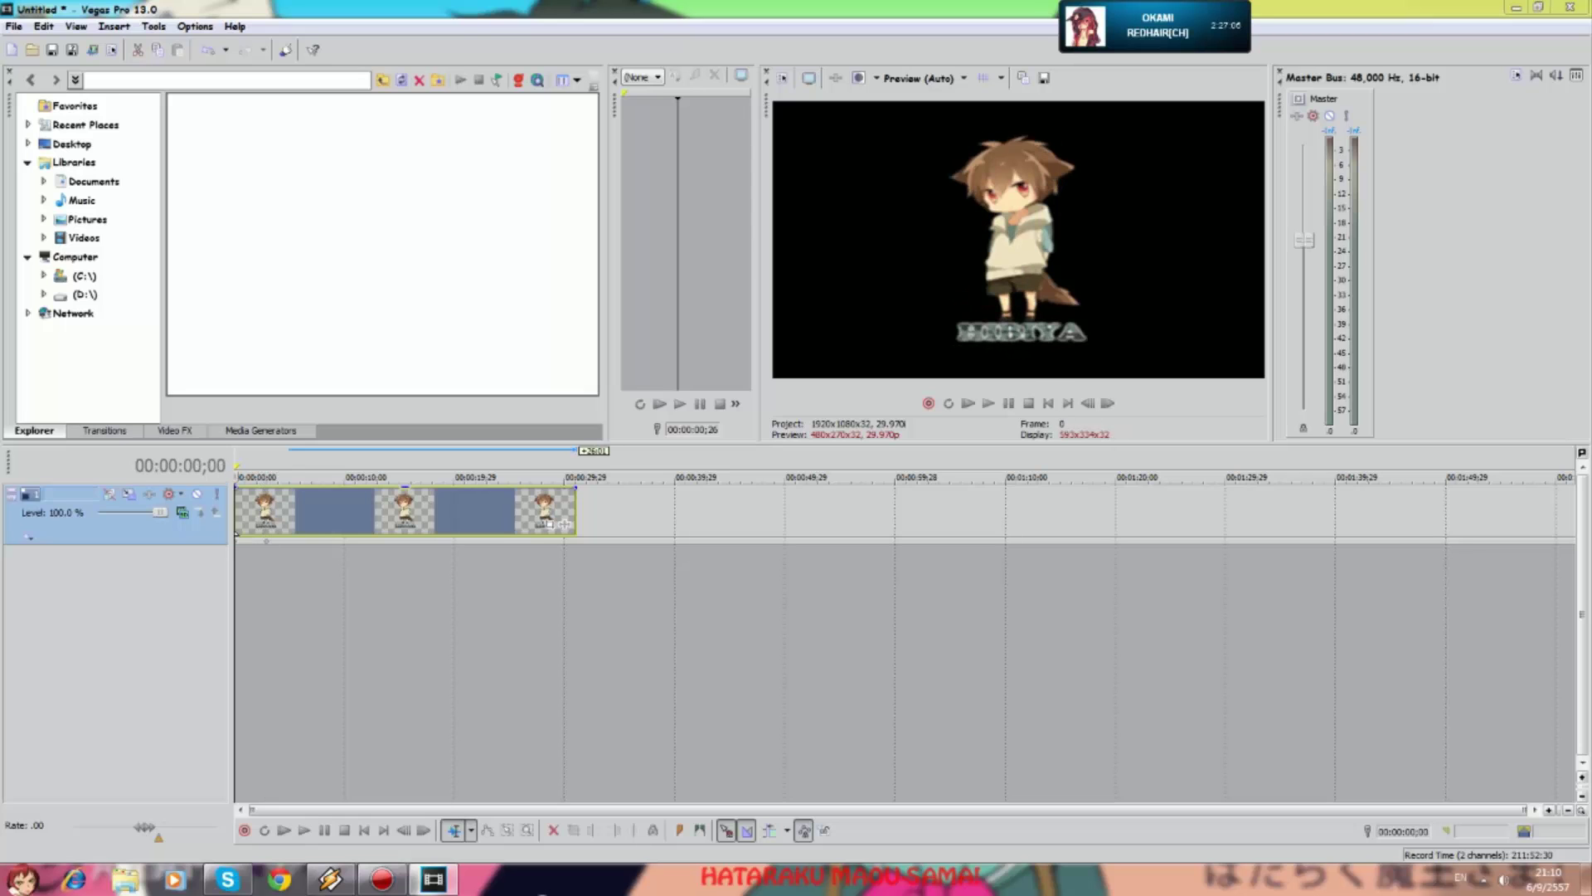
# - Reopen the track's Track Motion settings and select the flip keyframe at 00:00:03;00
pyautogui.click(129, 494)
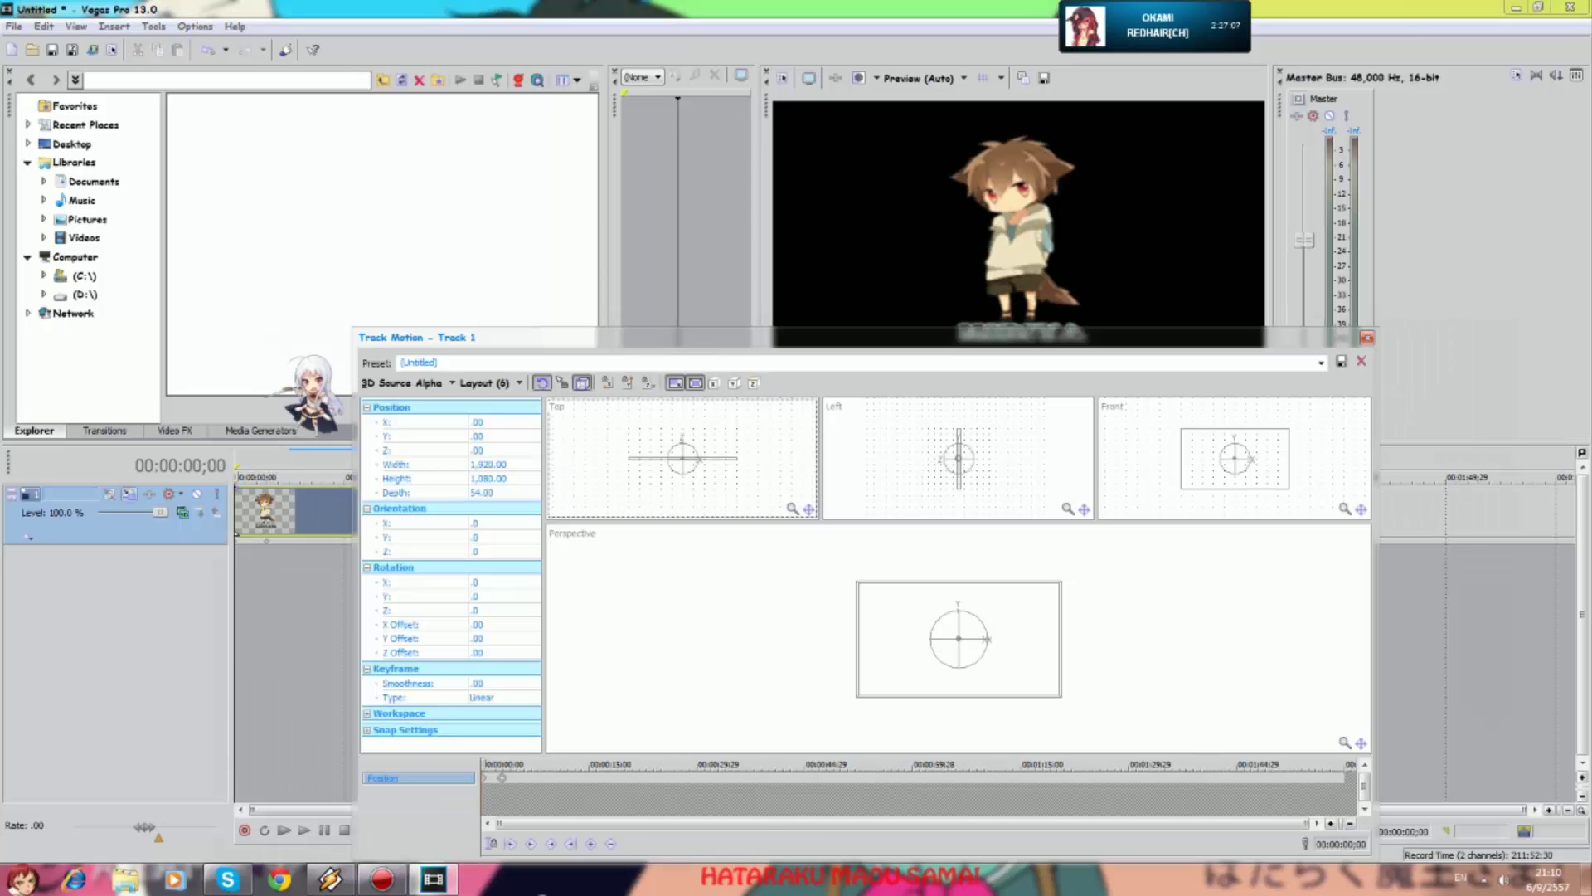
pyautogui.click(499, 795)
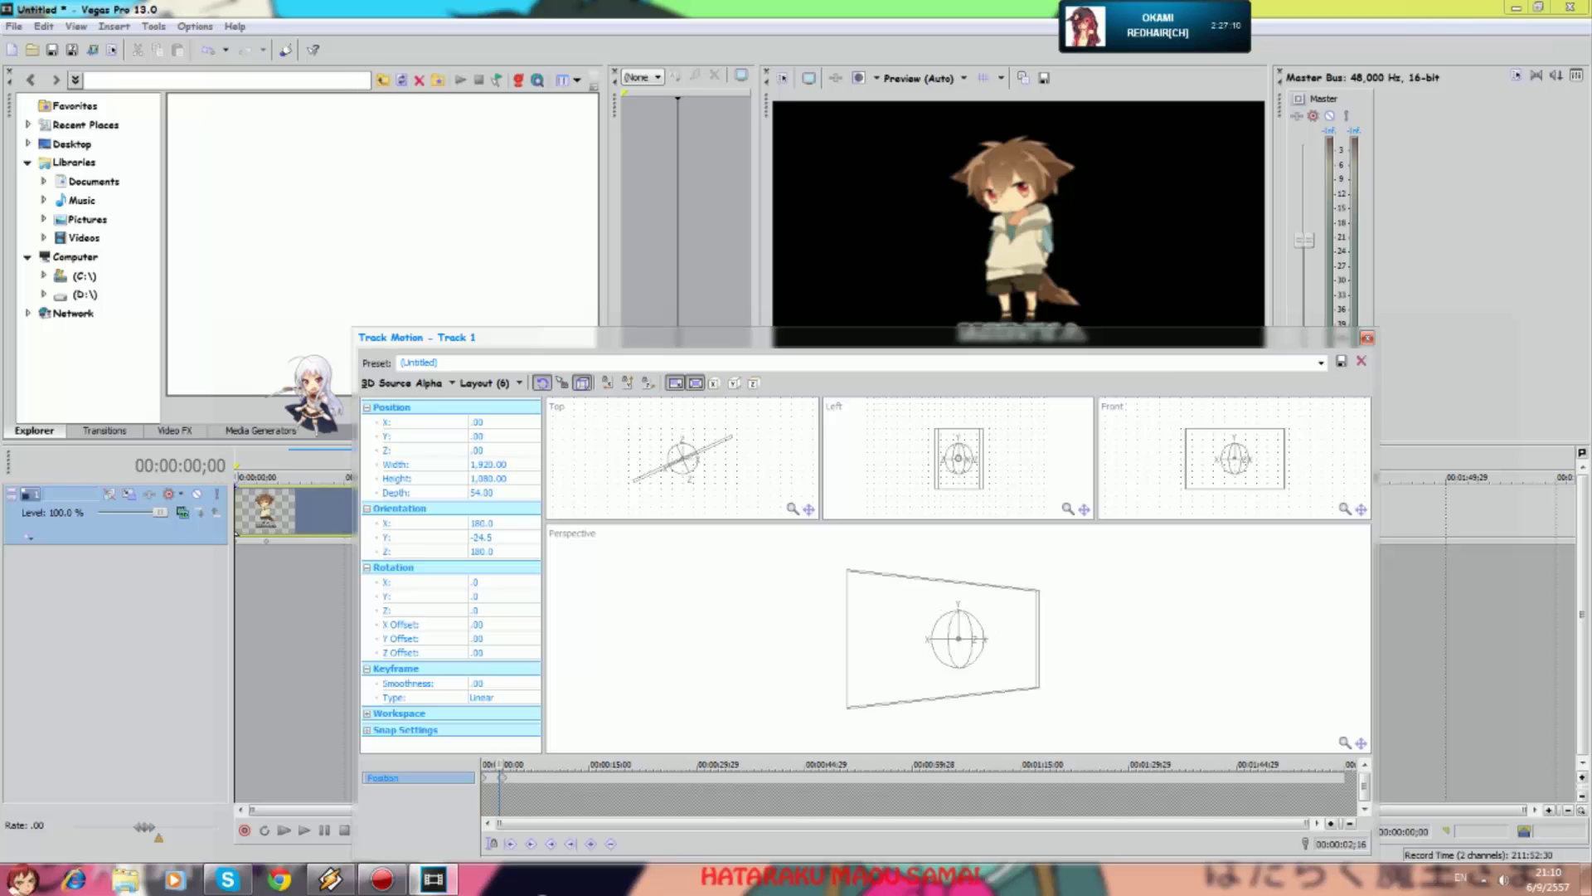
pyautogui.click(502, 777)
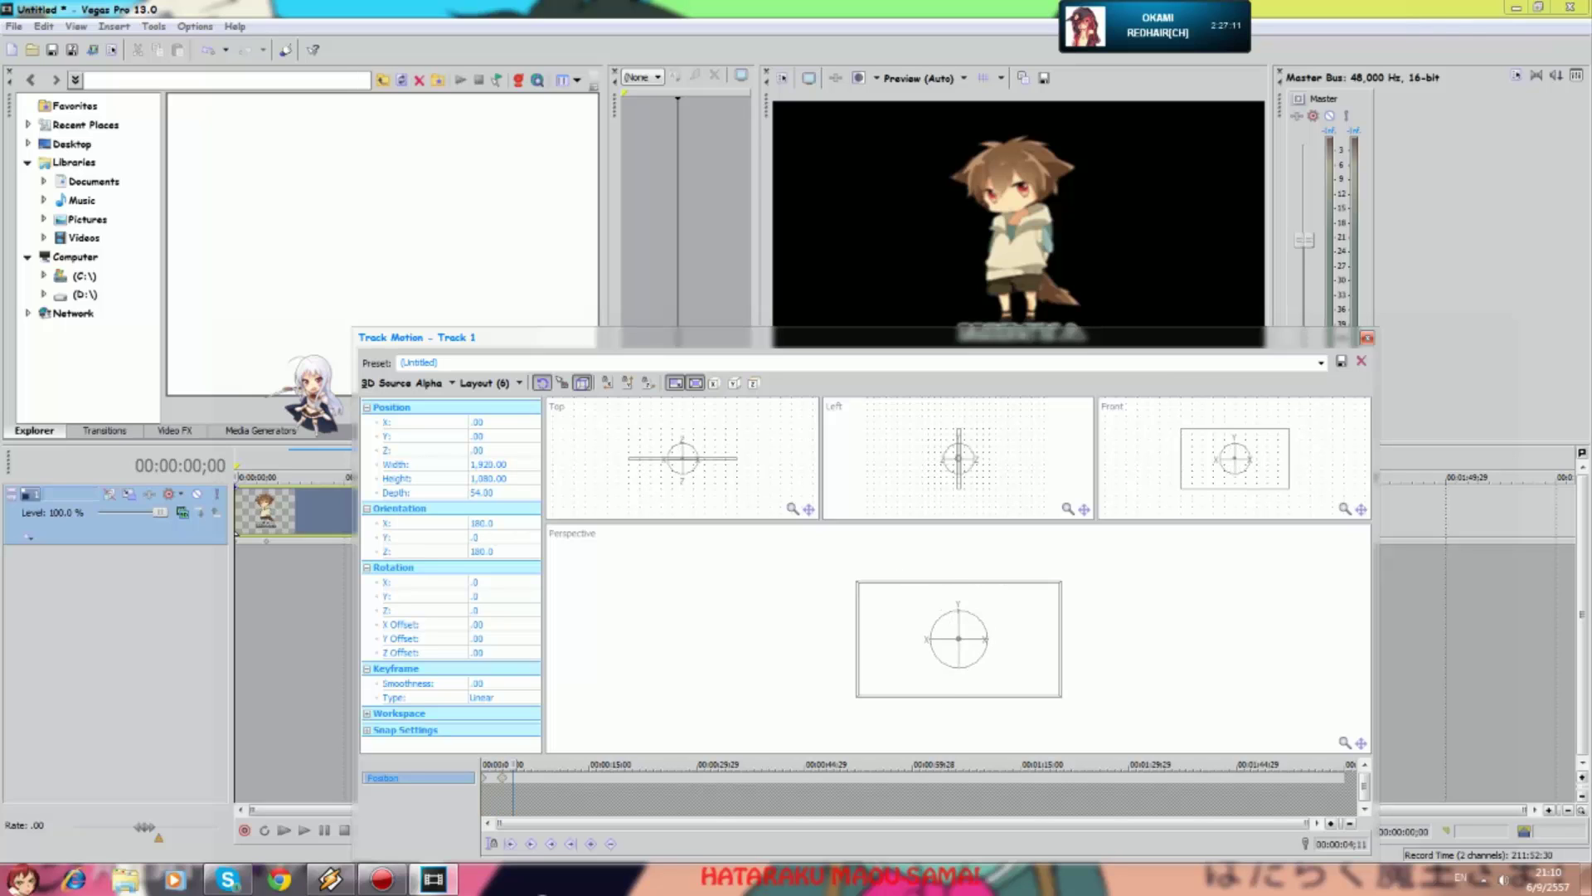
pyautogui.moveTo(514, 765); pyautogui.dragTo(499, 764)
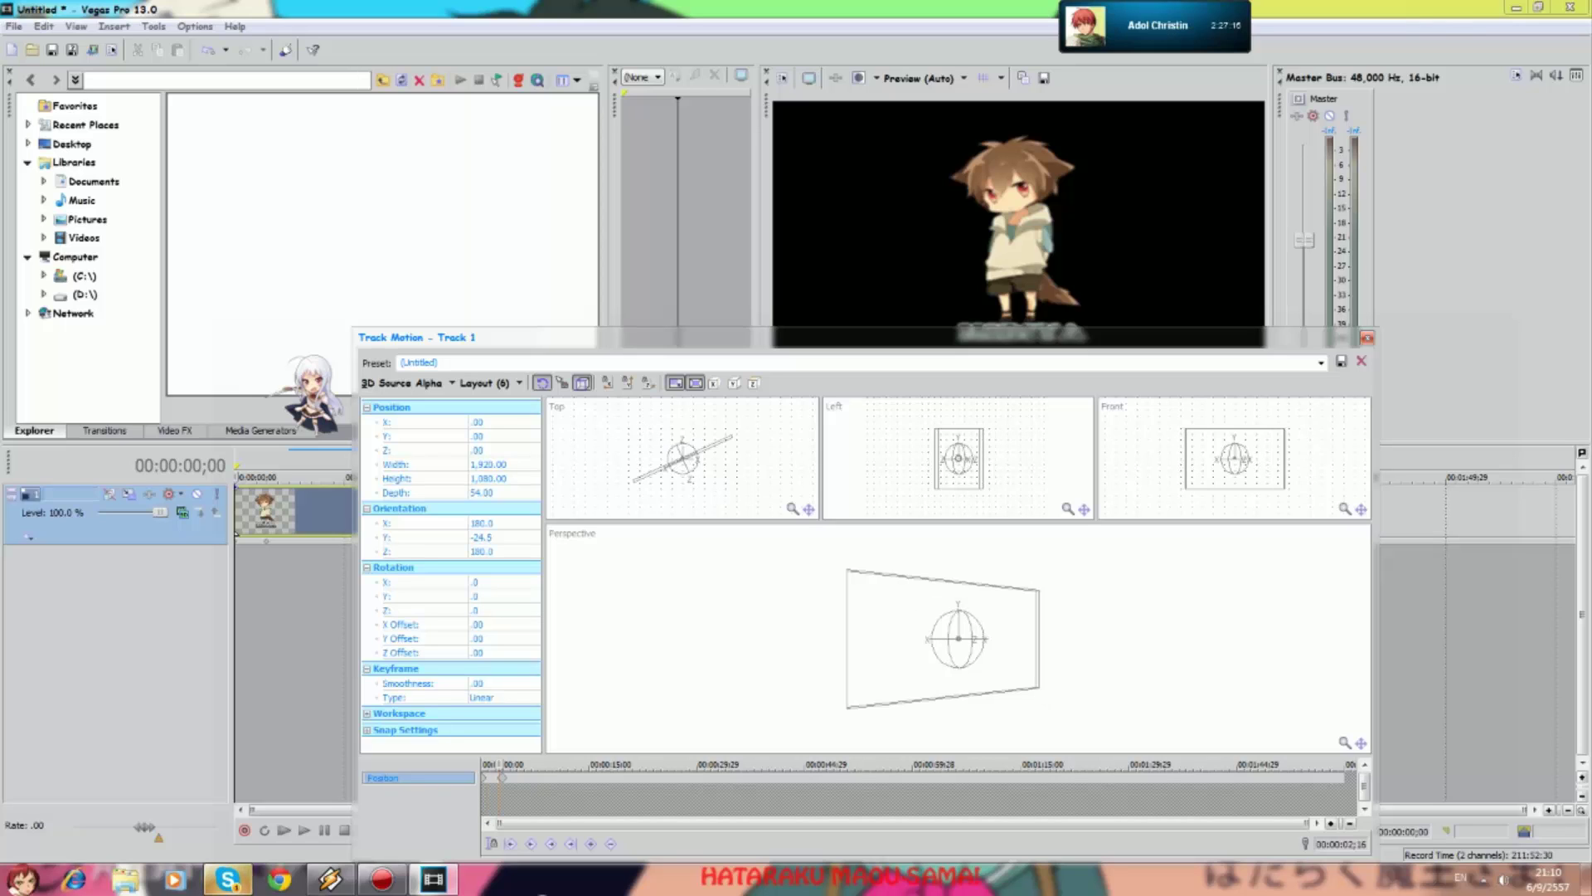
pyautogui.hotkey('ctrl', 'z')
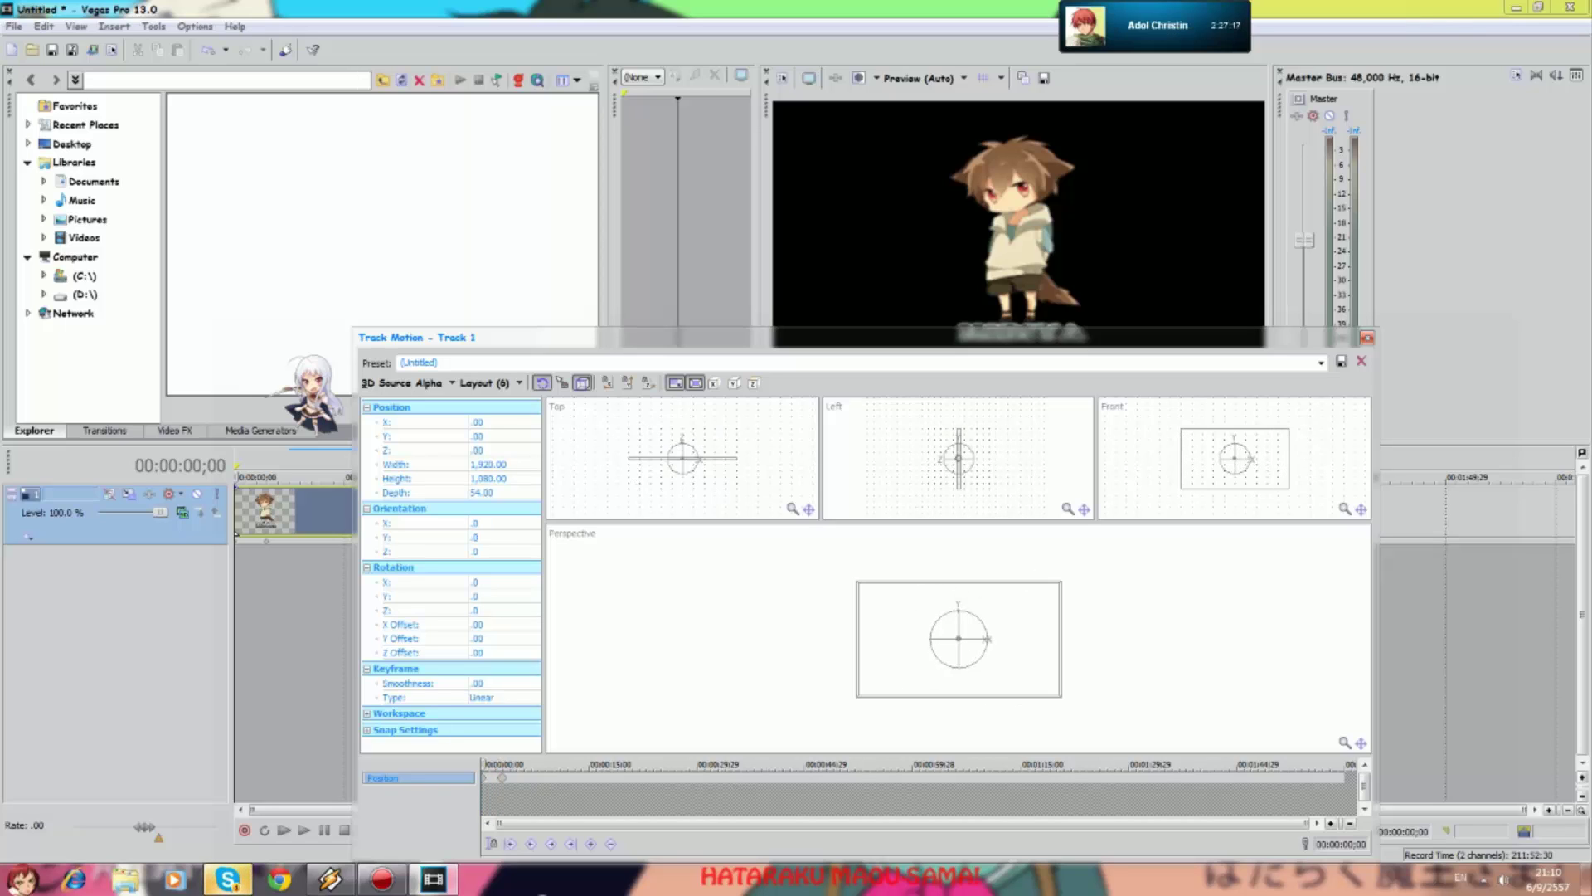
pyautogui.hotkey('ctrl', 'shift', 'z')
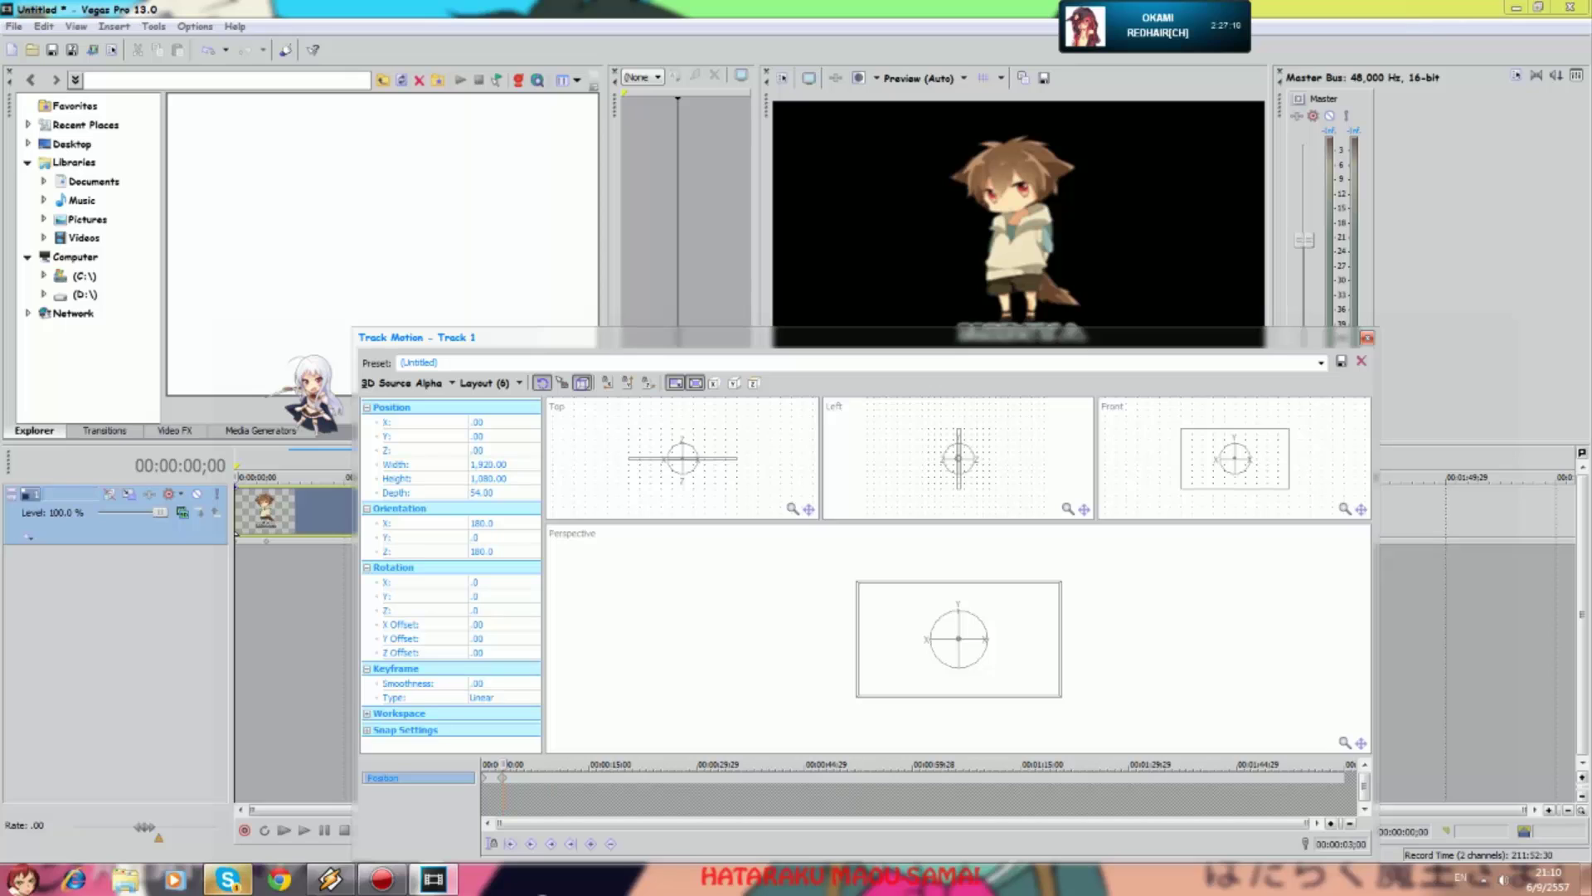
pyautogui.click(502, 778)
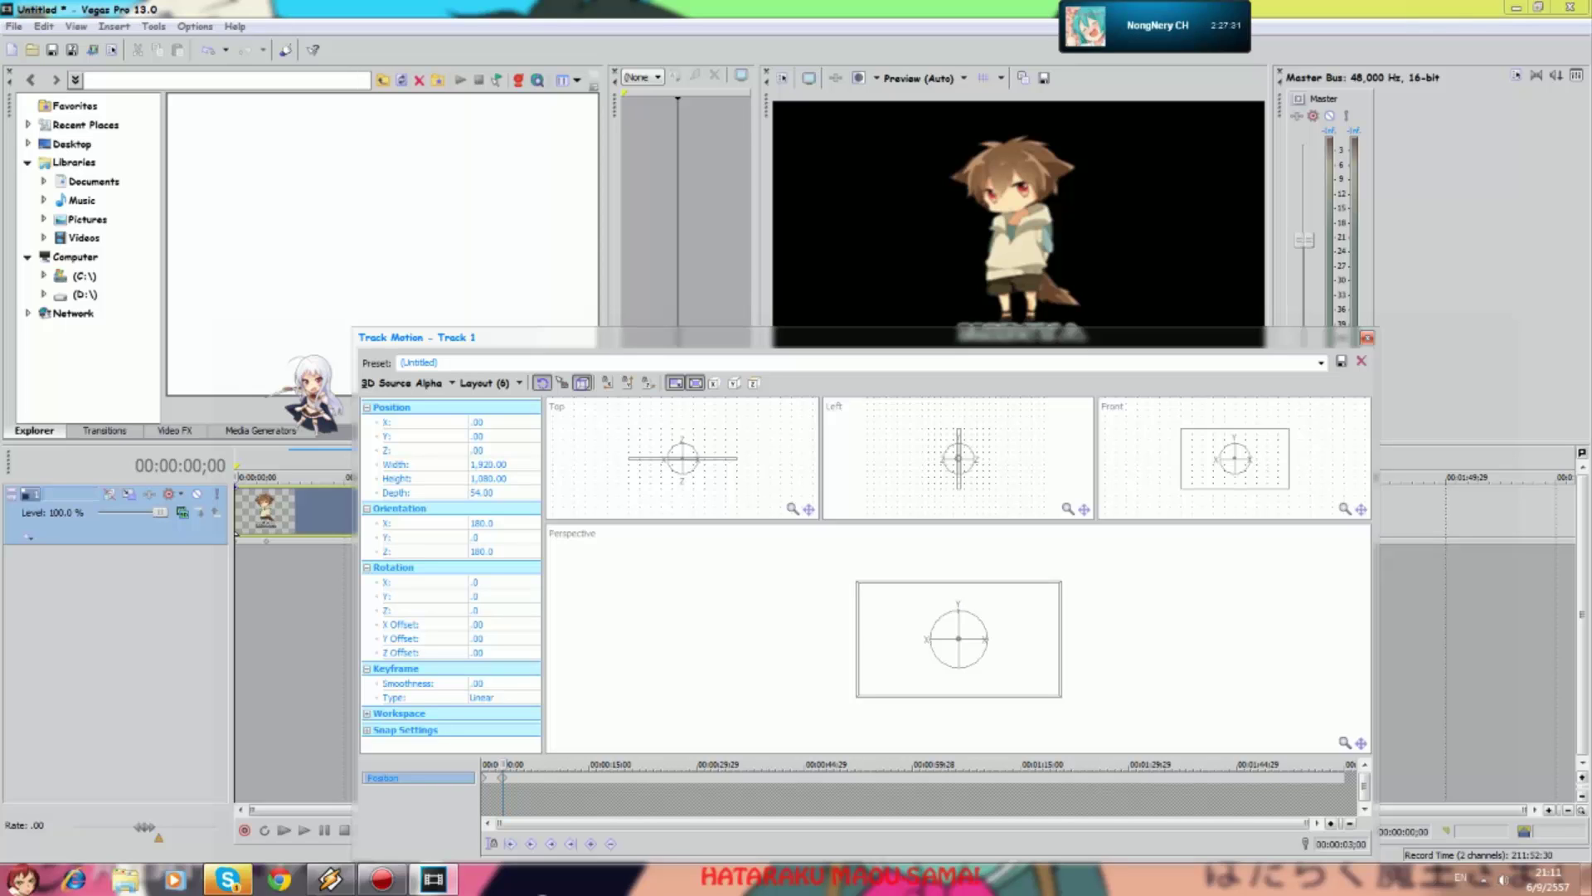
# - Add a Track Motion keyframe at 00:00:06;03 and rotate the image around its vertical axis back to facing forward, at about 2.6° Y orientation
pyautogui.click(525, 778)
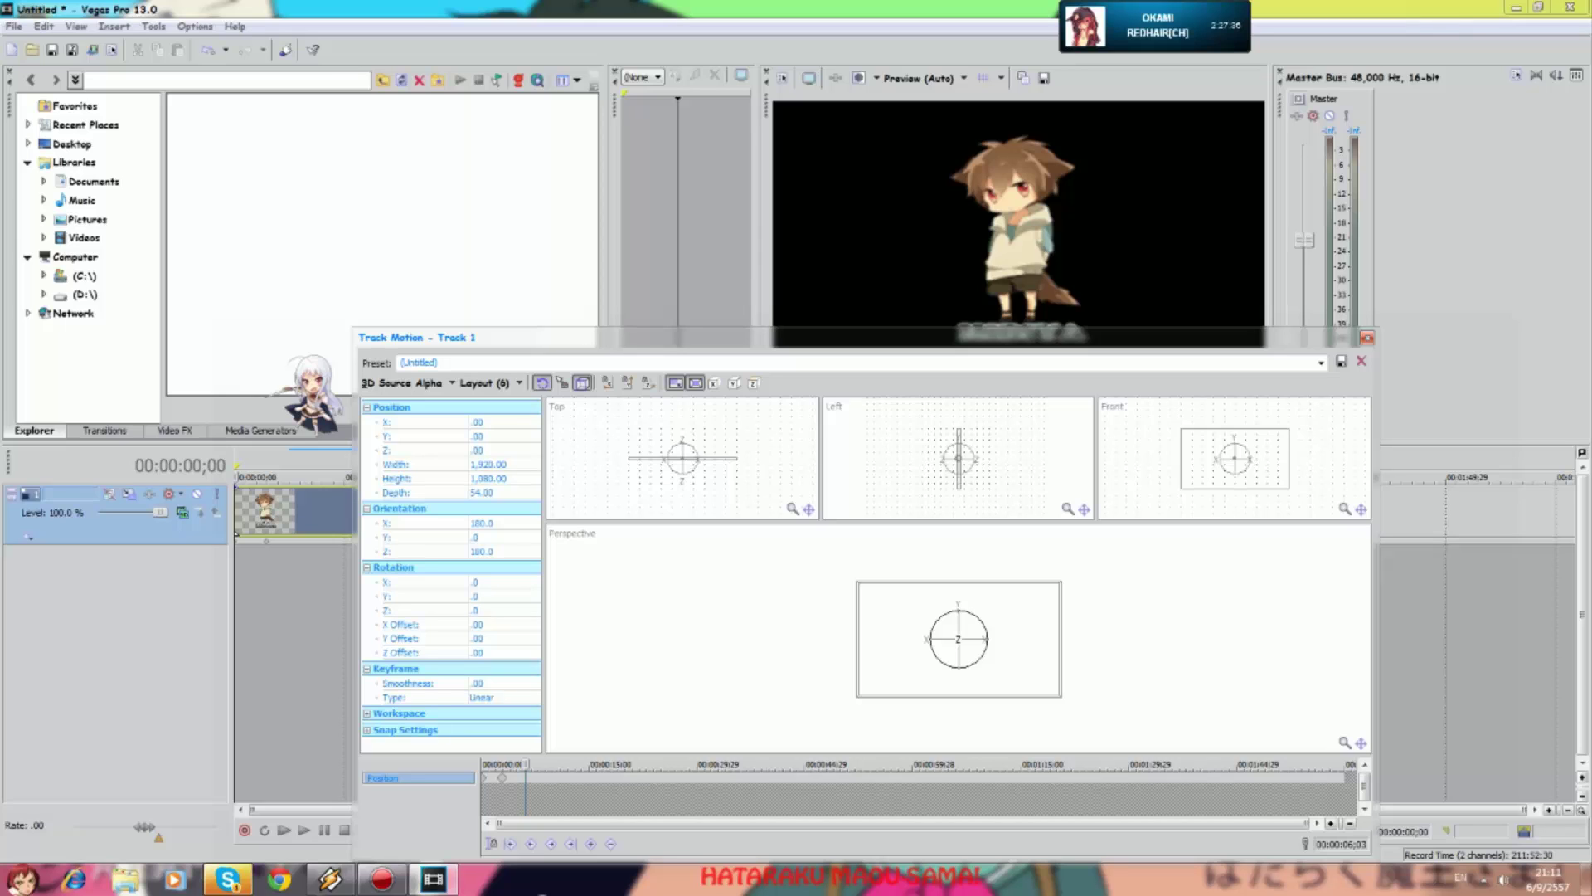
pyautogui.click(959, 638)
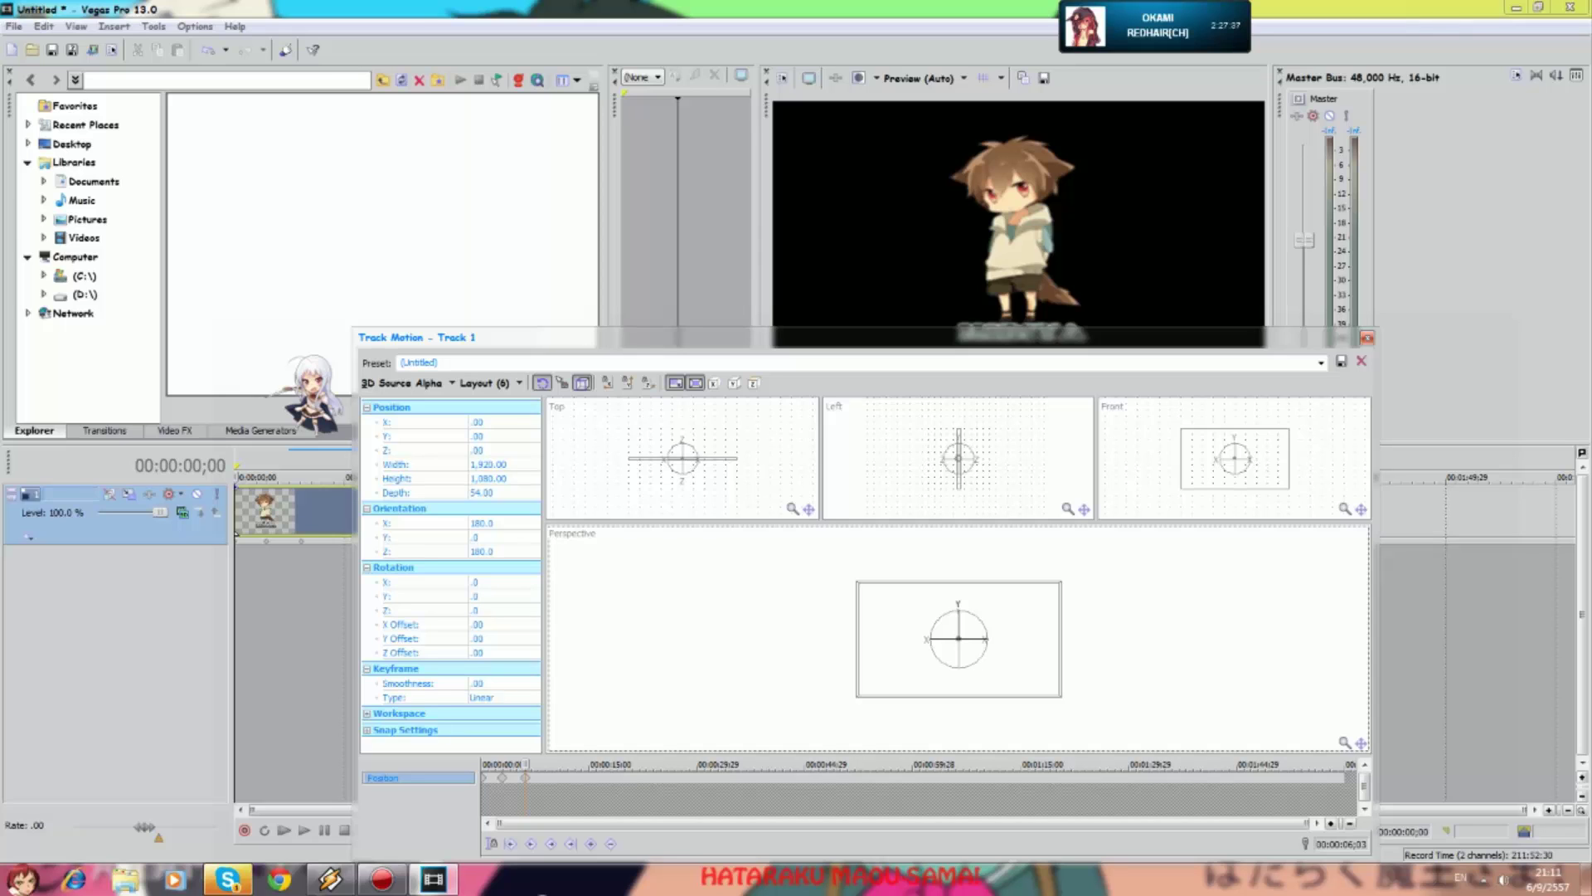
pyautogui.moveTo(959, 639); pyautogui.dragTo(1104, 639)
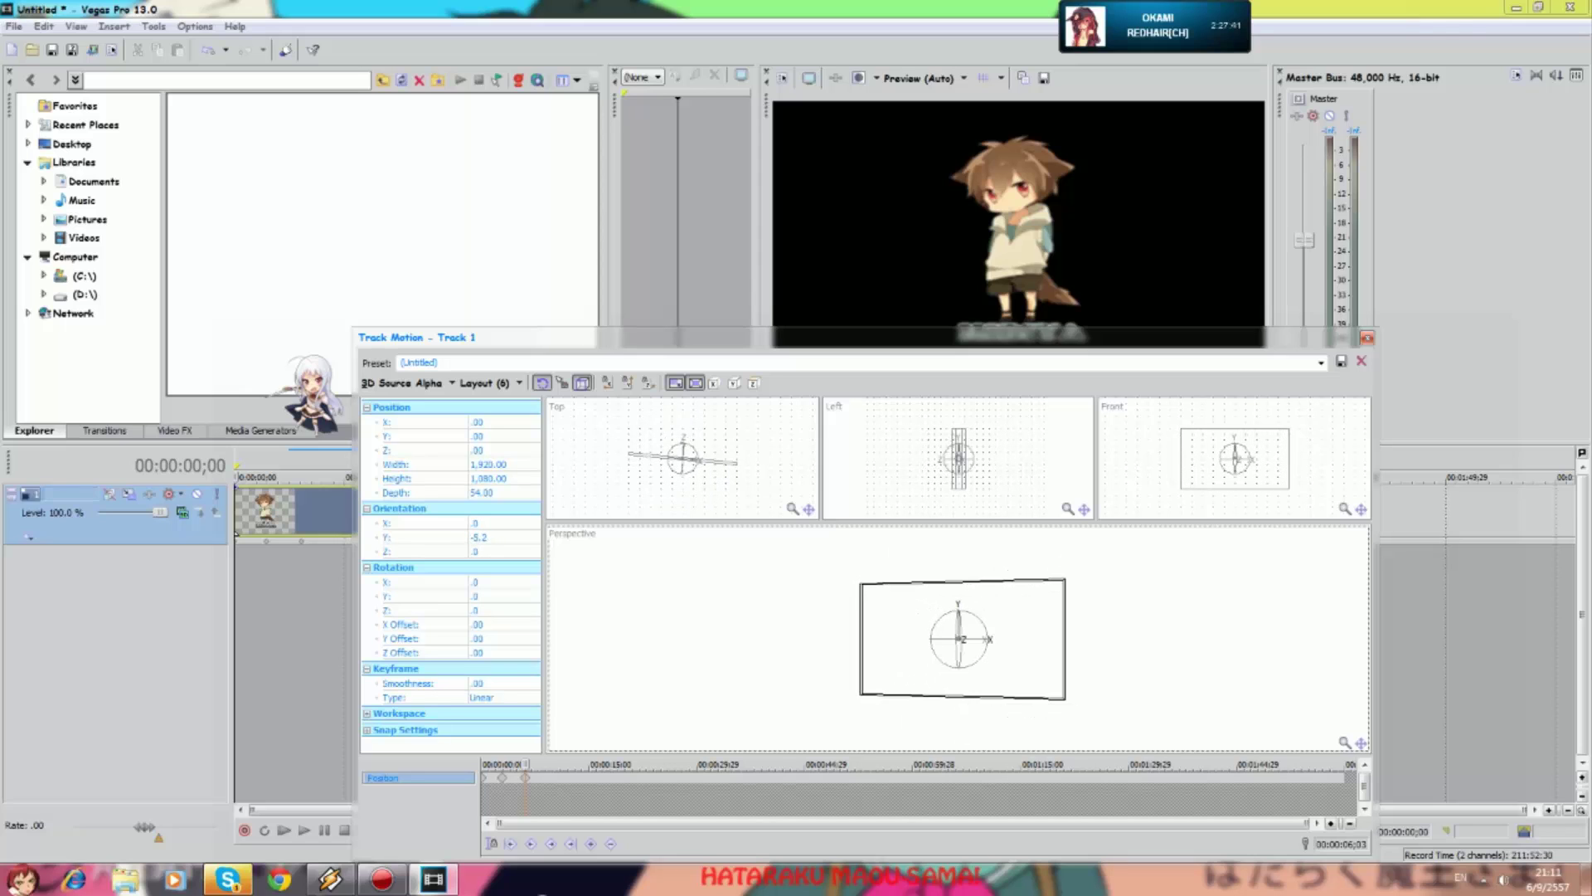
pyautogui.moveTo(946, 639); pyautogui.dragTo(958, 638)
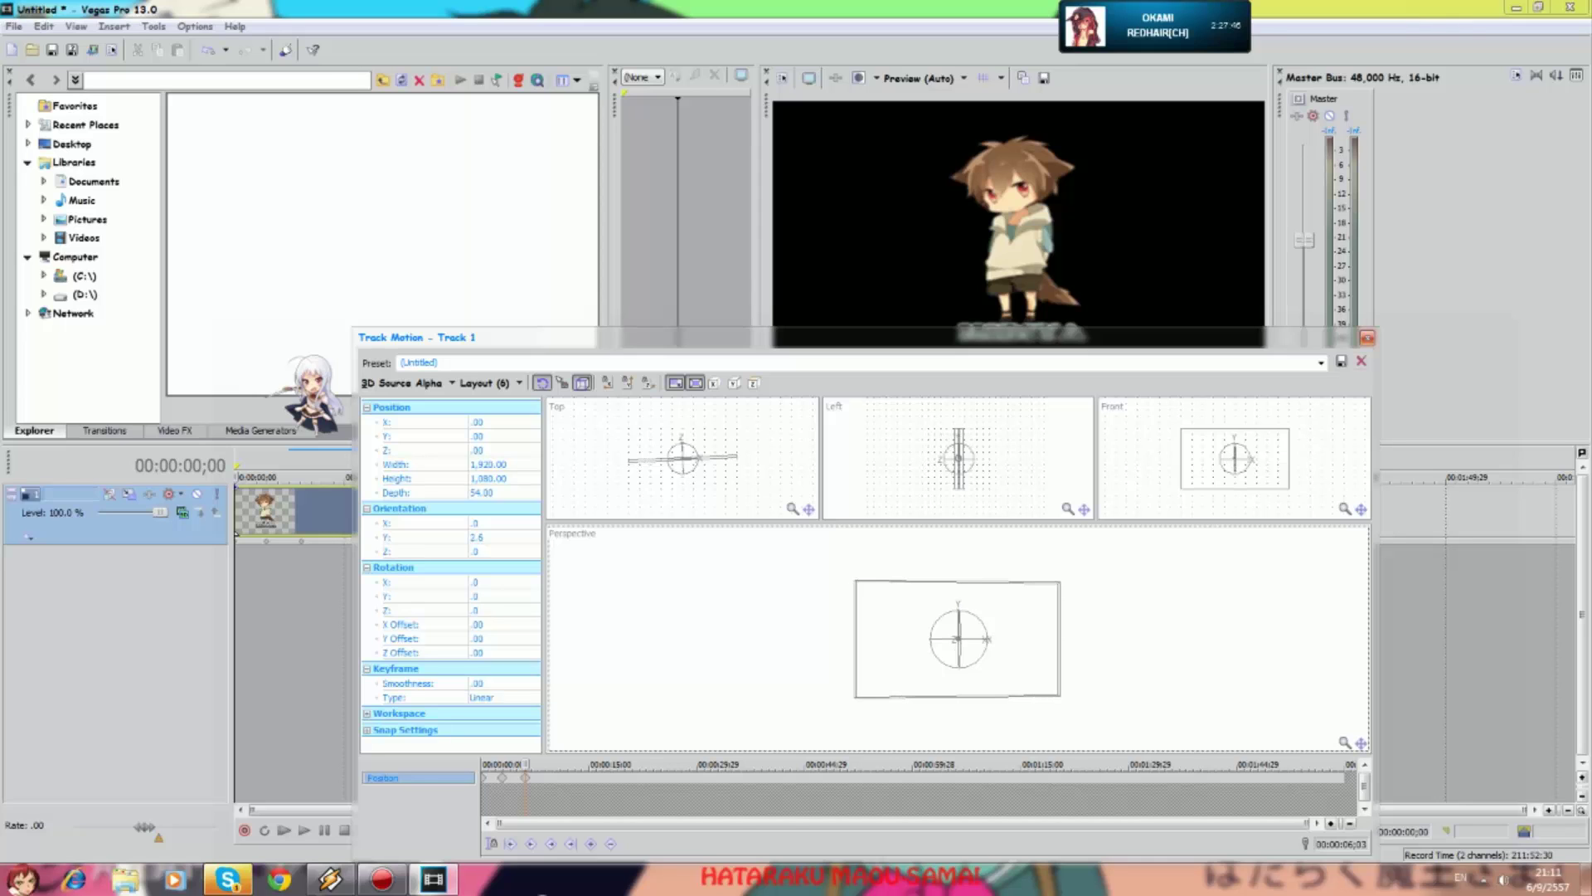
# - Preview the full spin, and trim the end of the image clip to the last motion keyframe at about 6 seconds
pyautogui.click(1368, 337)
pyautogui.press('space')
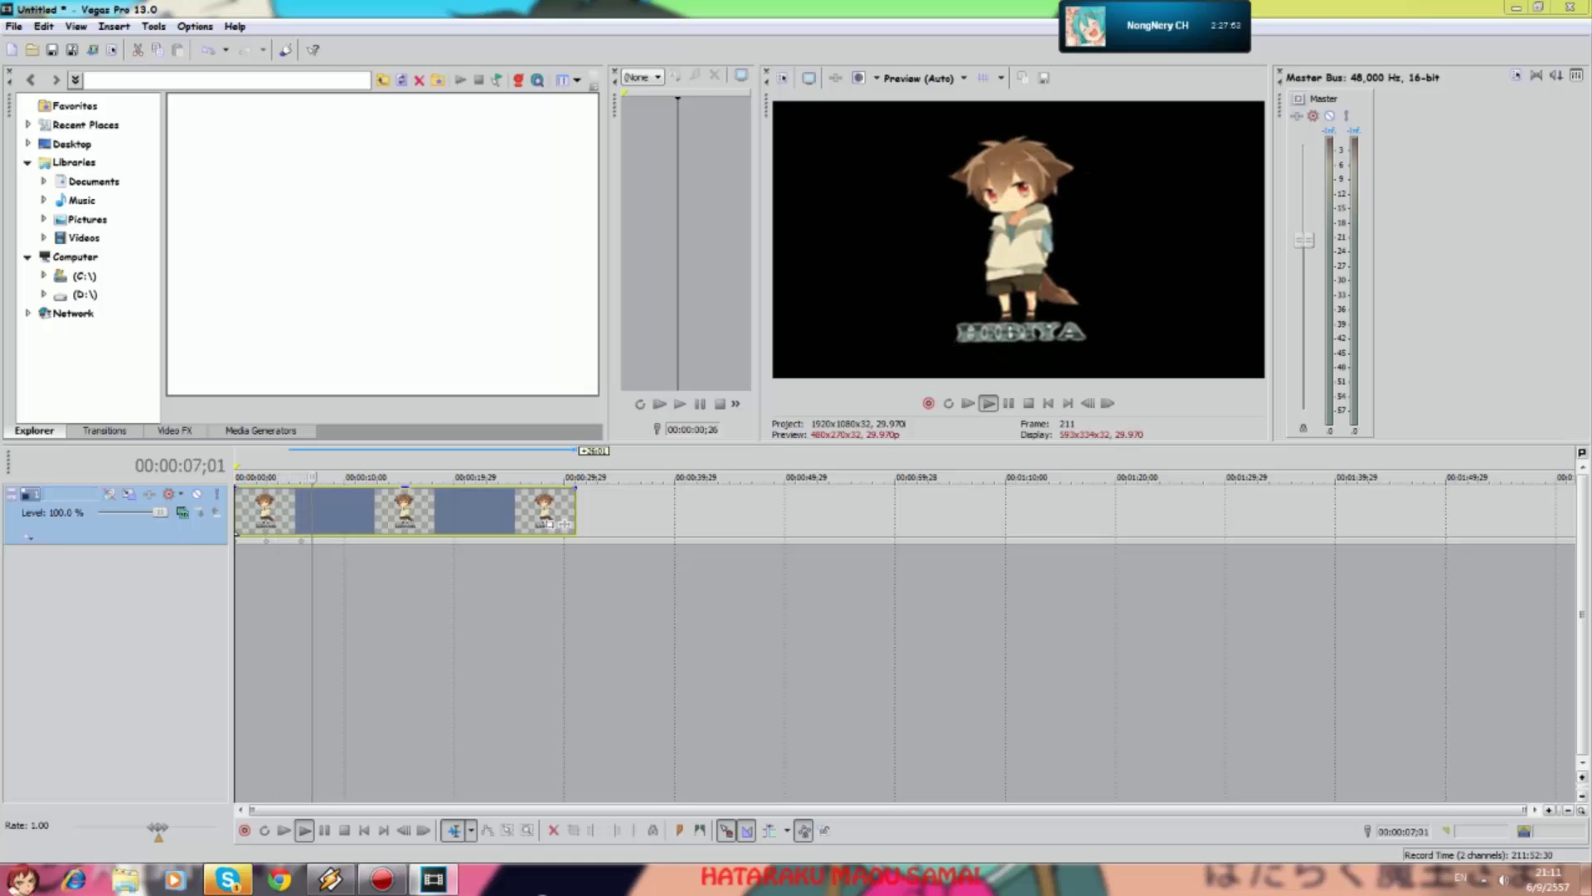
pyautogui.press('space')
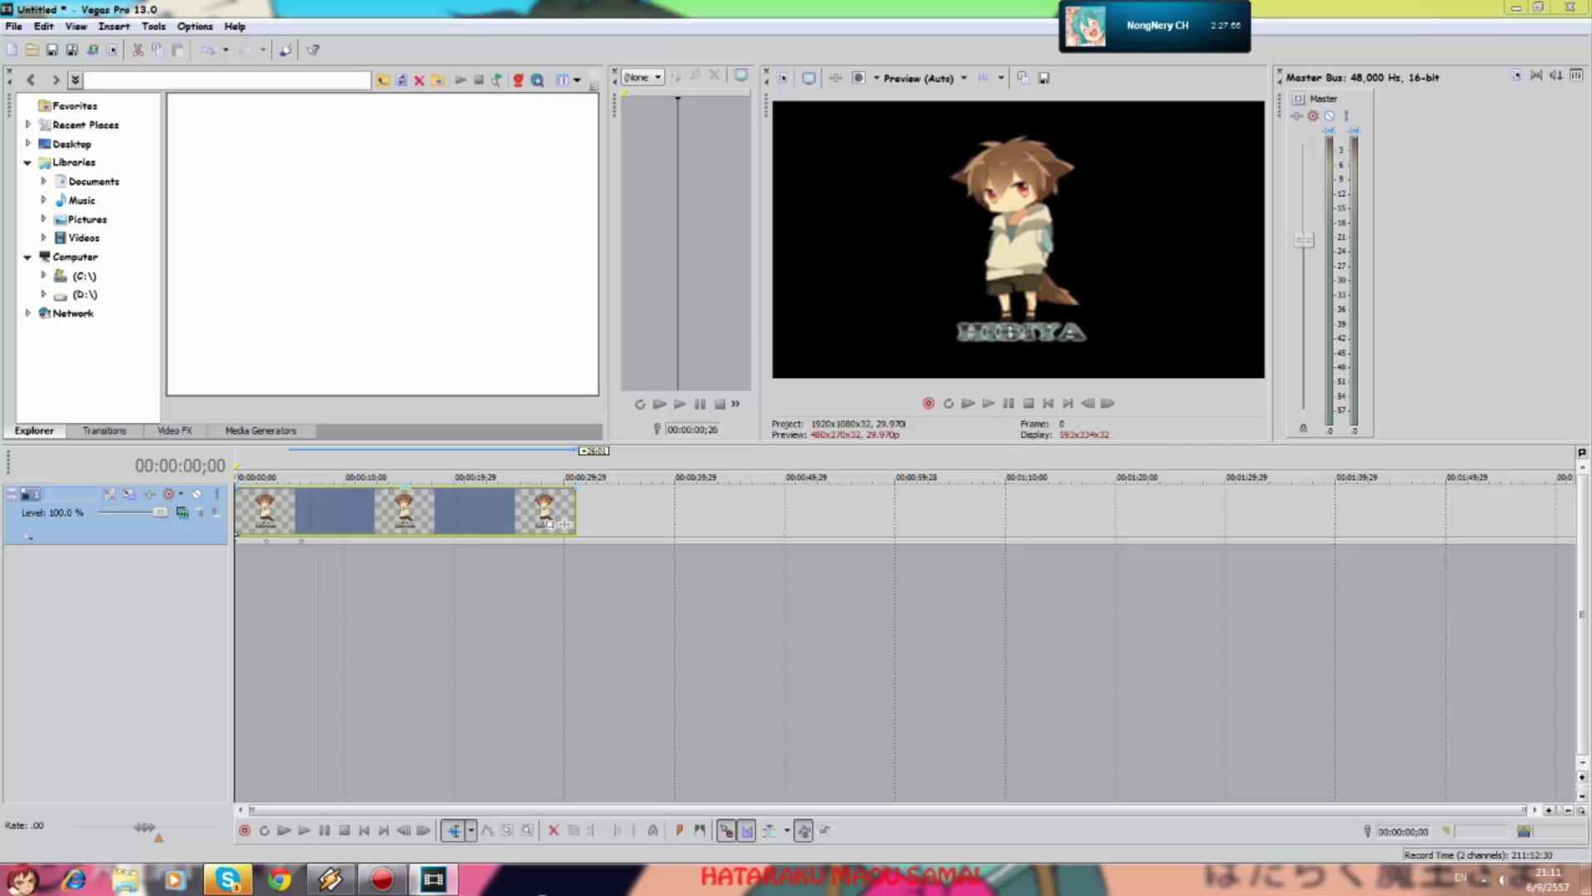
pyautogui.moveTo(564, 523); pyautogui.dragTo(291, 524)
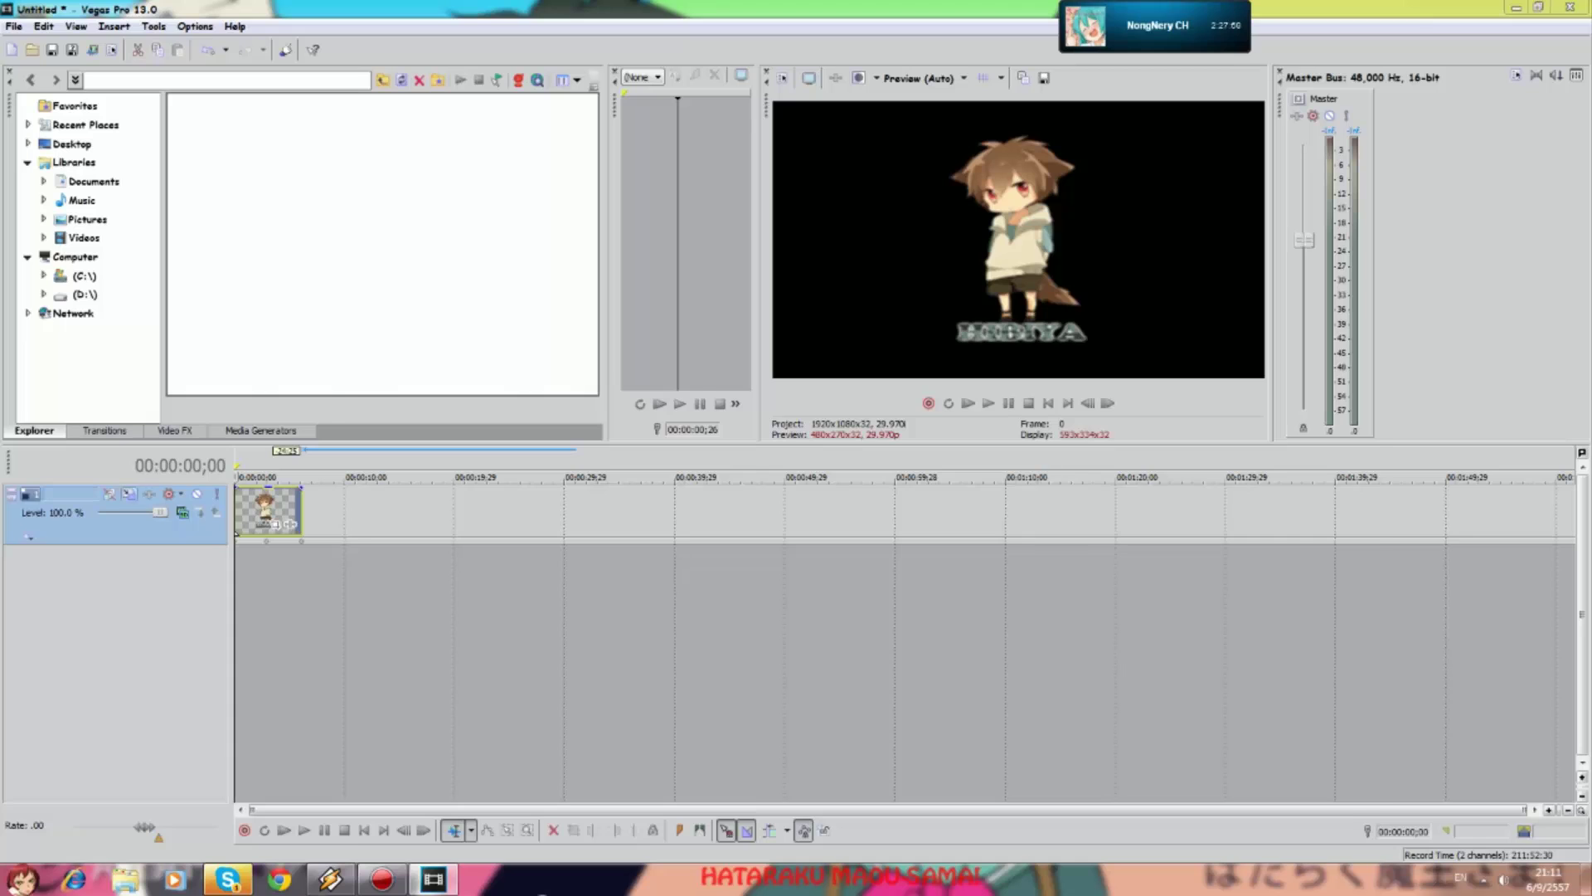
# - Set the middle Track Motion keyframe's interpolation to Smooth and preview the spin from the start
pyautogui.click(110, 494)
pyautogui.moveTo(503, 778); pyautogui.dragTo(499, 777)
pyautogui.rightClick(500, 778)
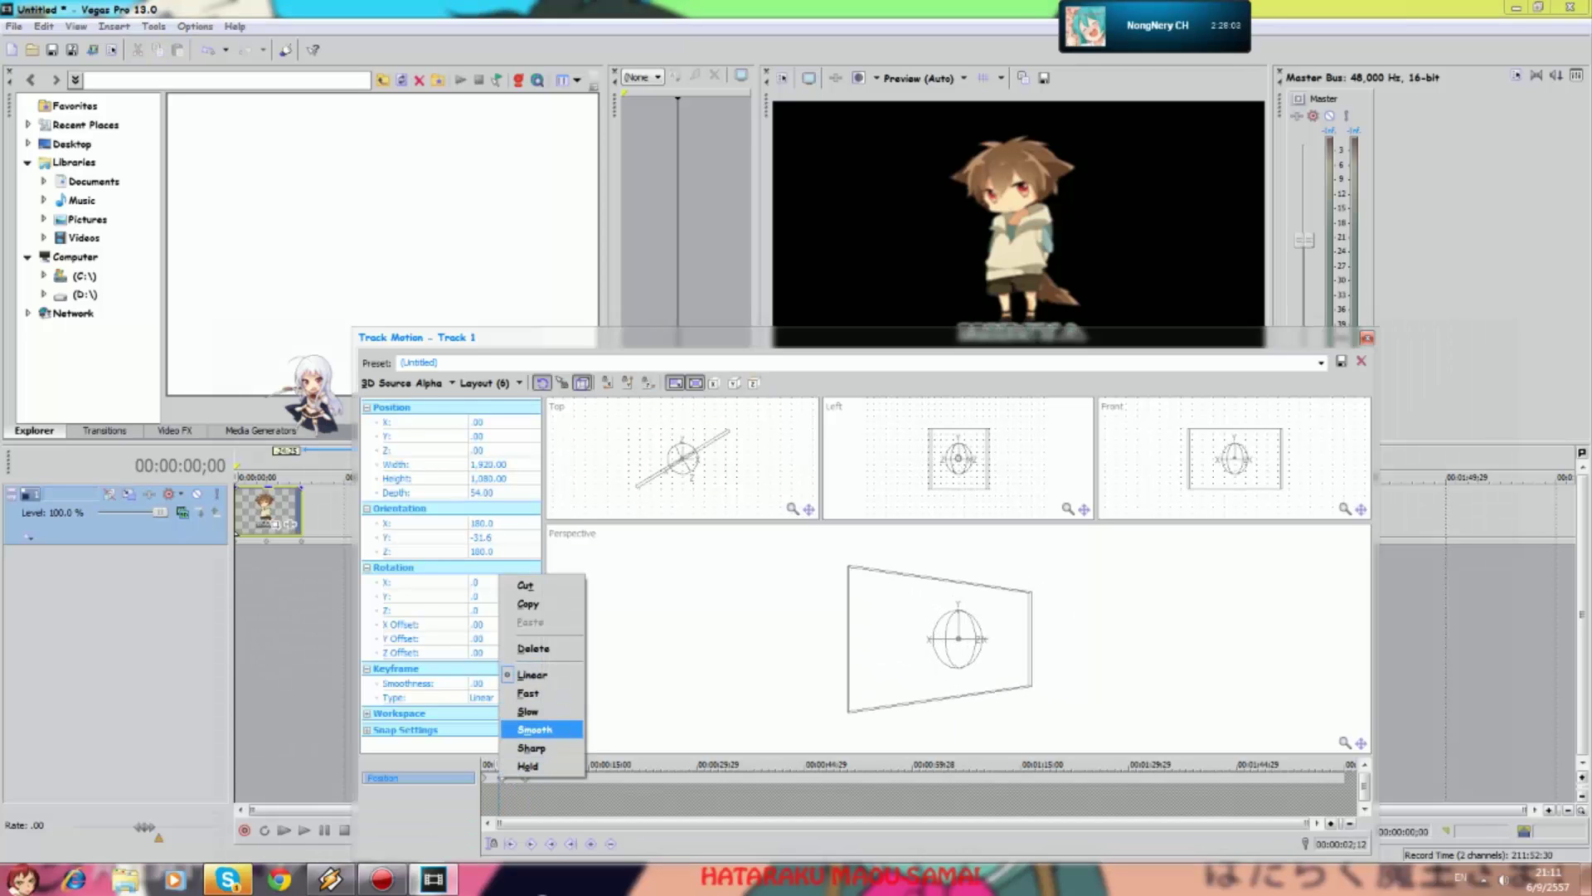
pyautogui.click(534, 730)
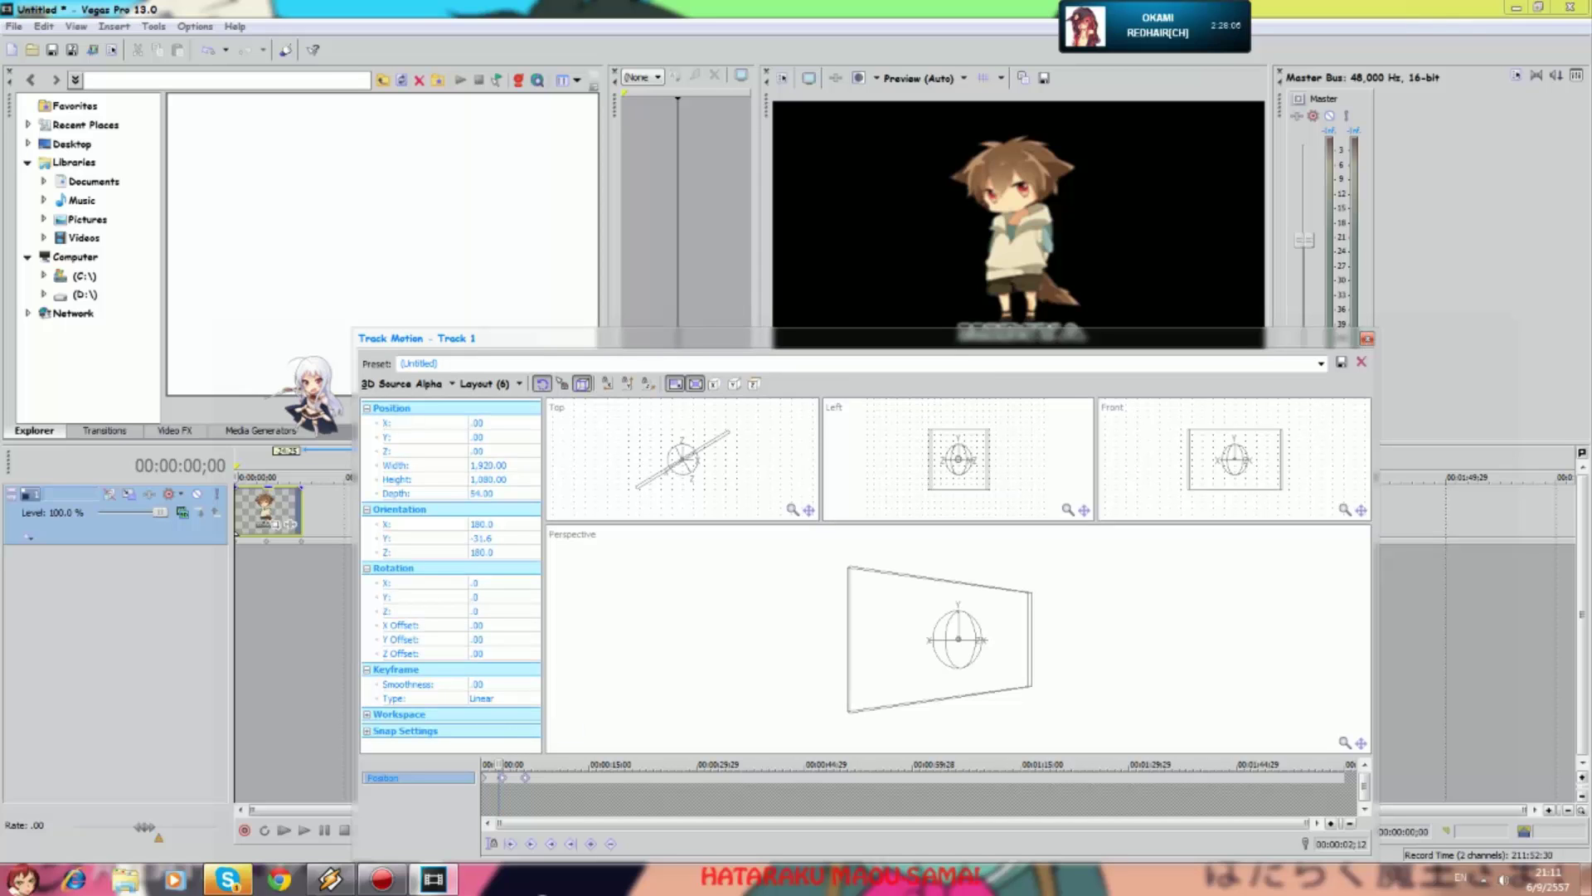
pyautogui.click(1367, 339)
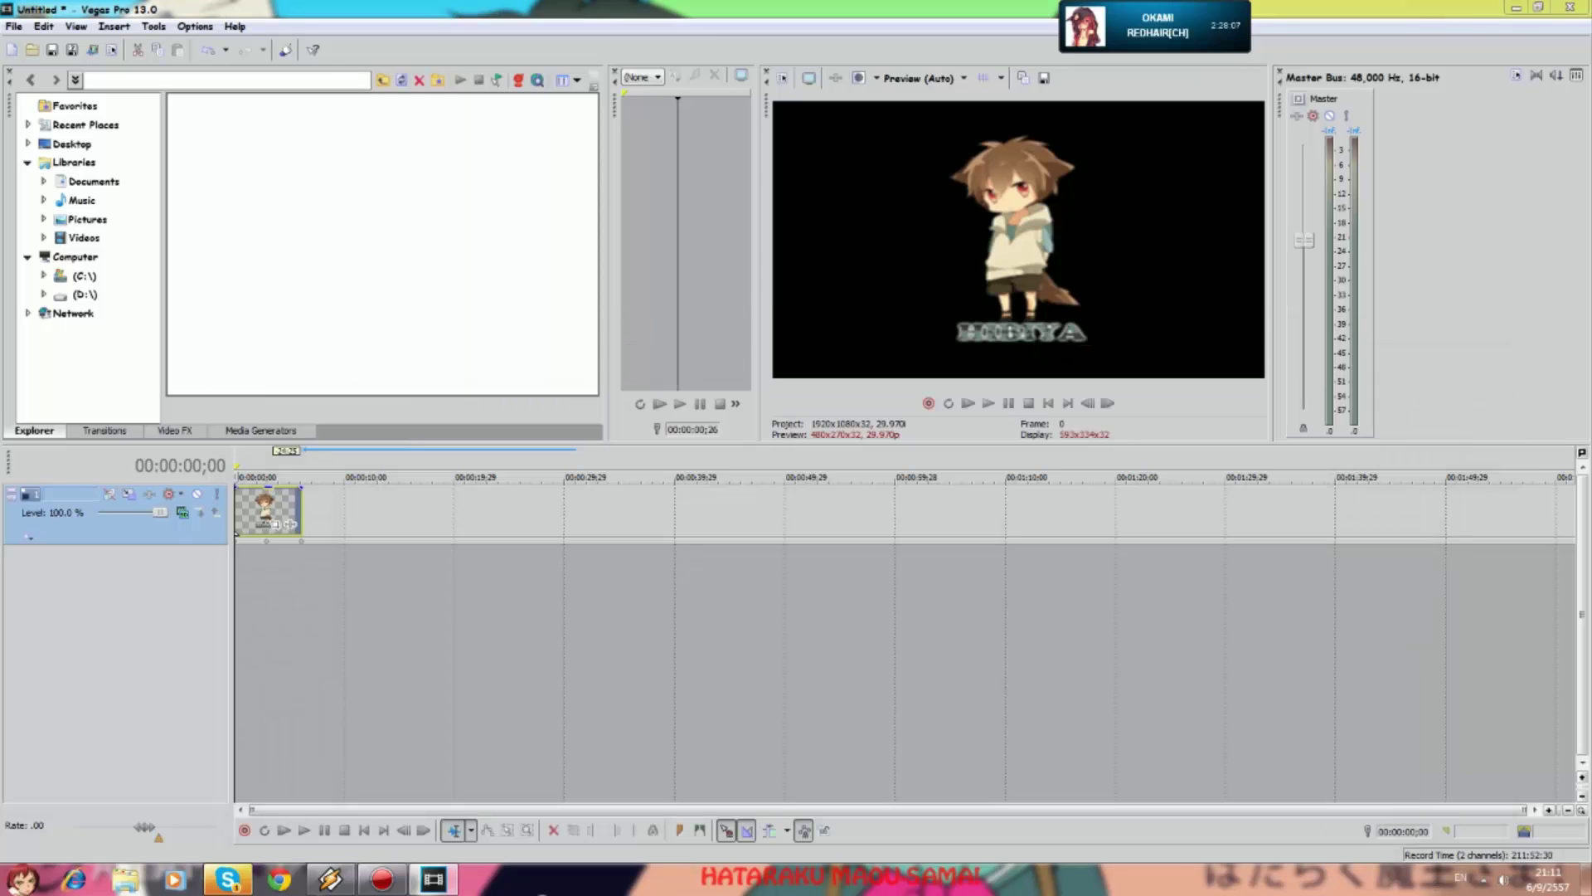
pyautogui.press('space')
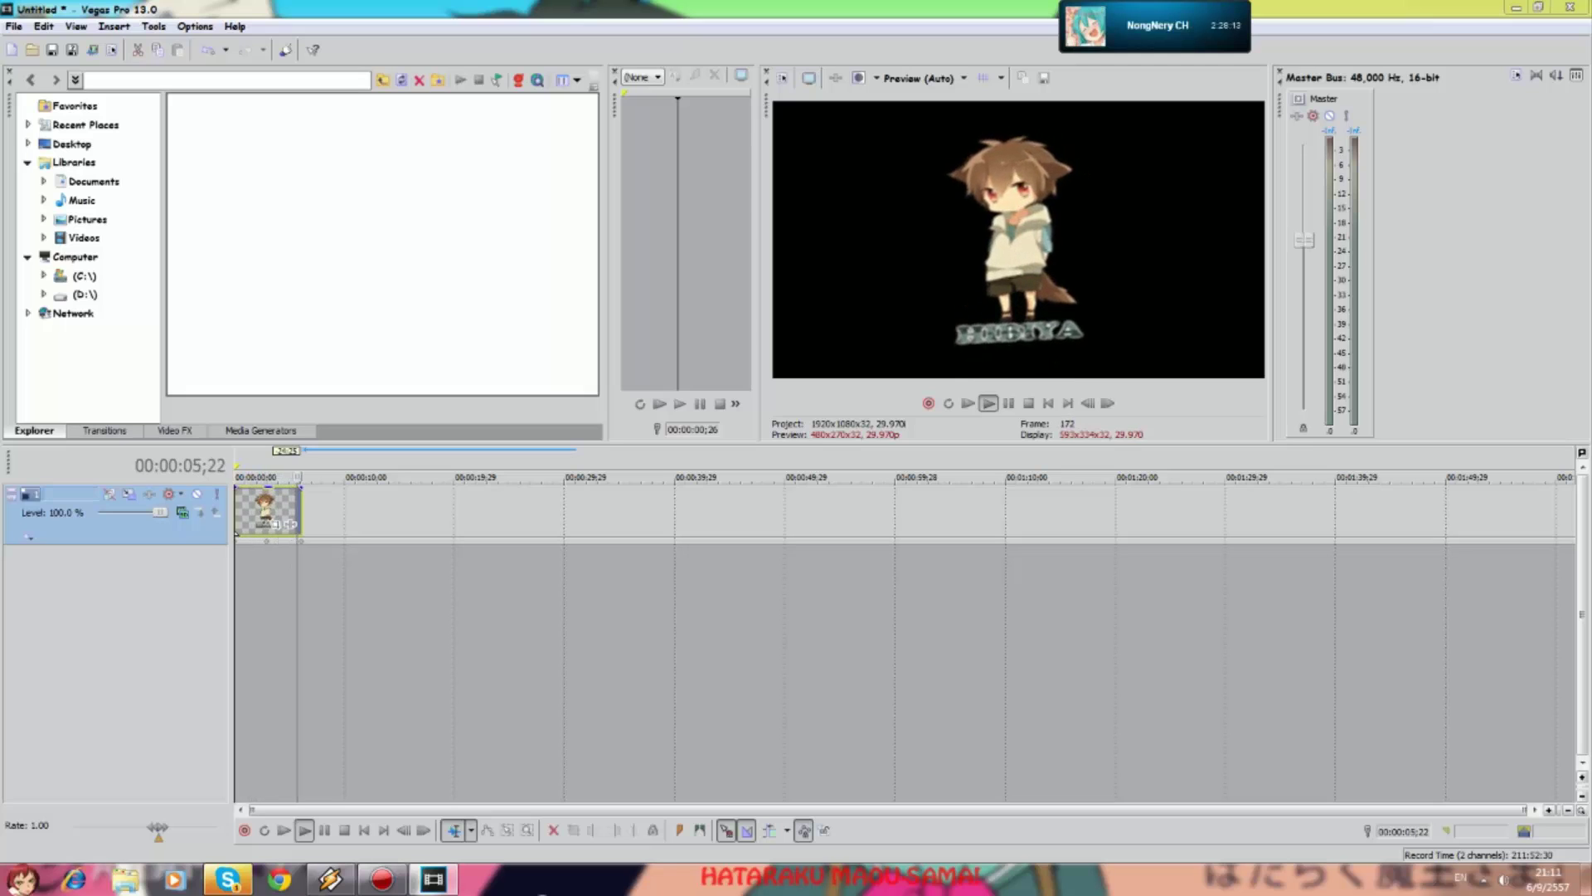
pyautogui.press('space')
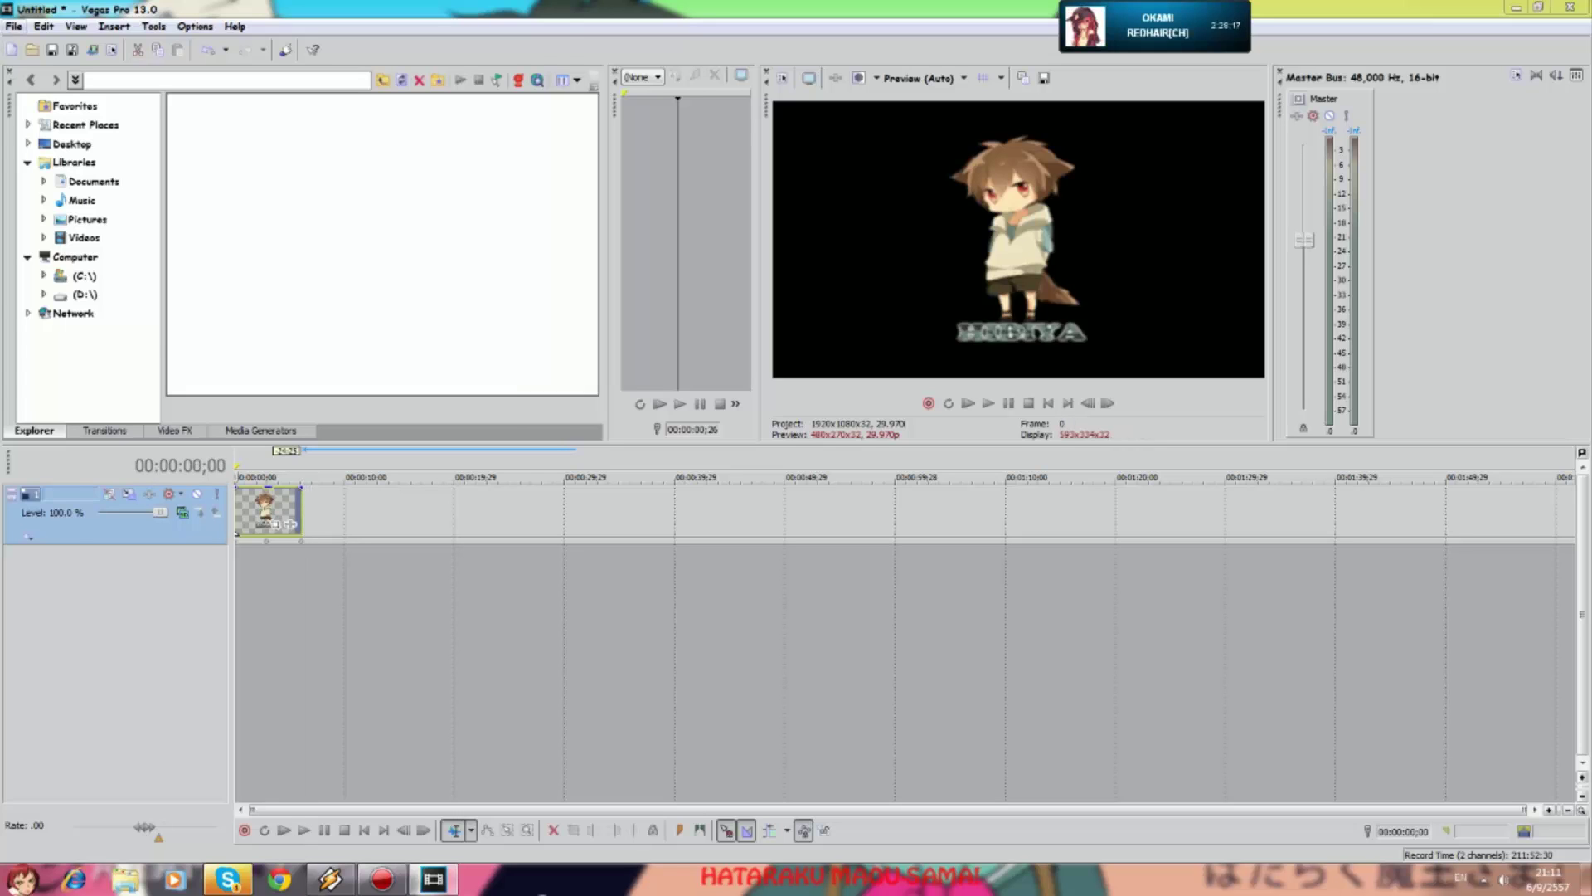
# - Start rendering the project to Untitled.wmv with the Windows Media Video V11 template 4.8 Mbps HD 720-24p Video, and cancel the render
pyautogui.hotkey('alt', 'f')
pyautogui.click(51, 154)
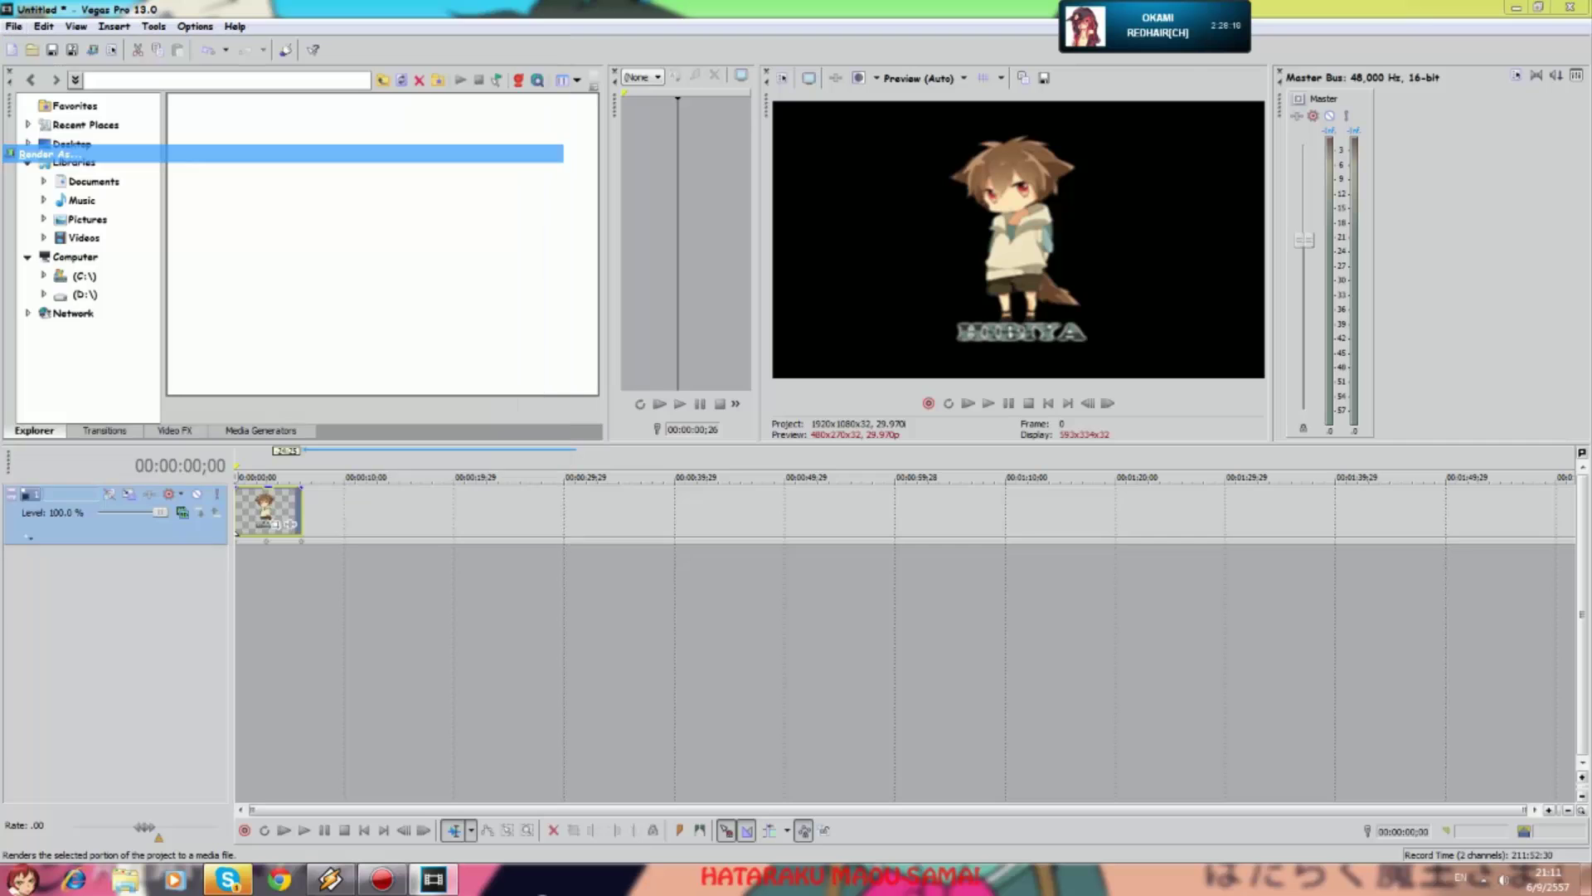
pyautogui.moveTo(708, 180); pyautogui.dragTo(444, 184)
pyautogui.scroll(-3, 526, 428)
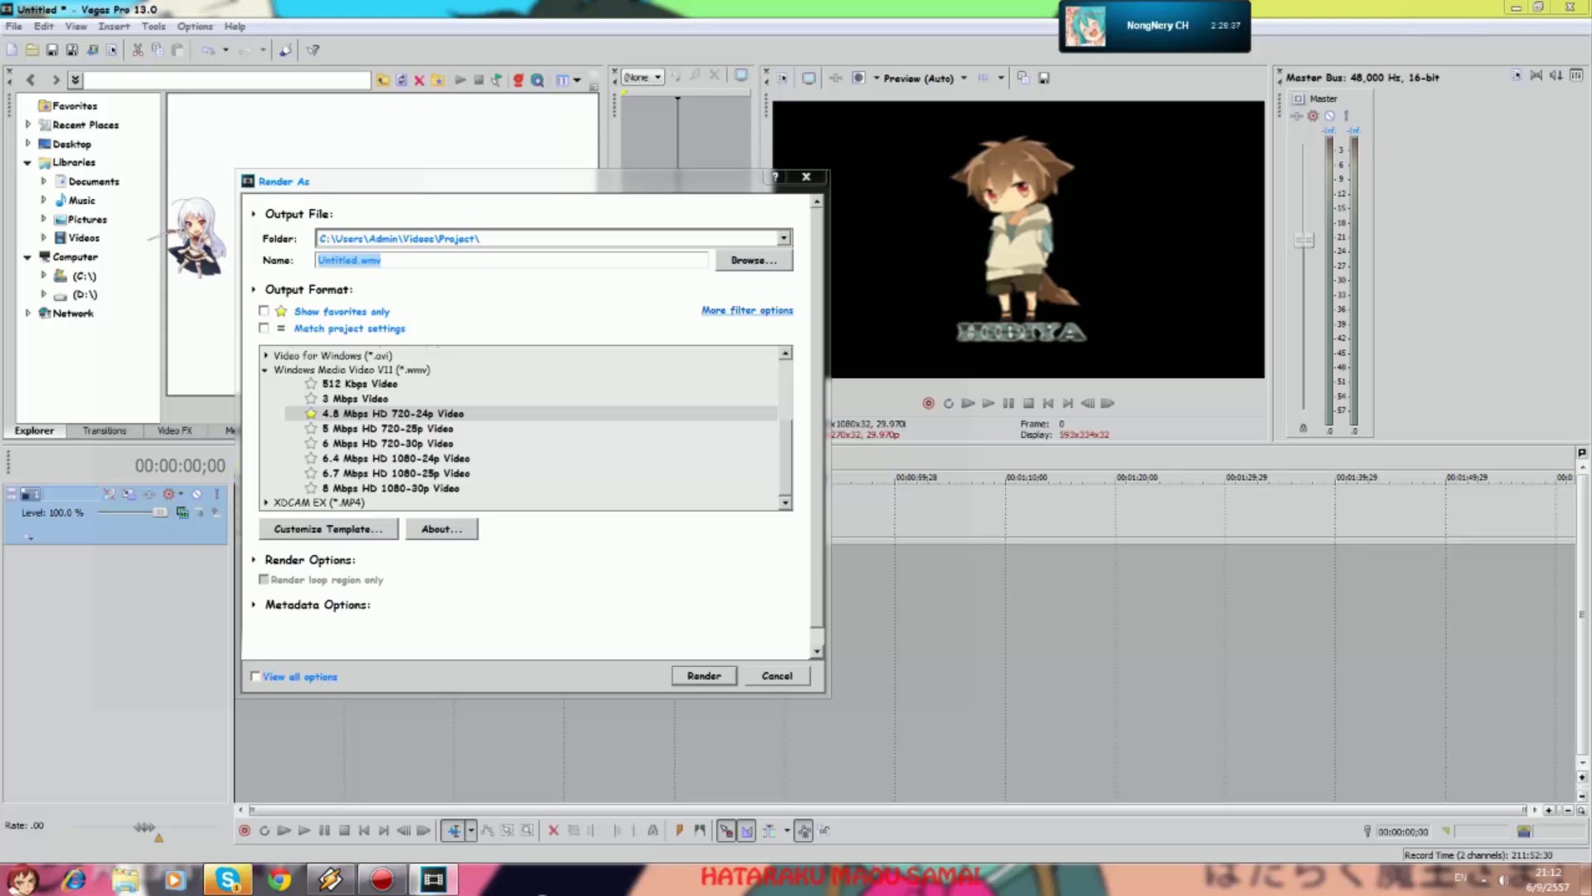
pyautogui.scroll(-3, 526, 428)
pyautogui.press('Return')
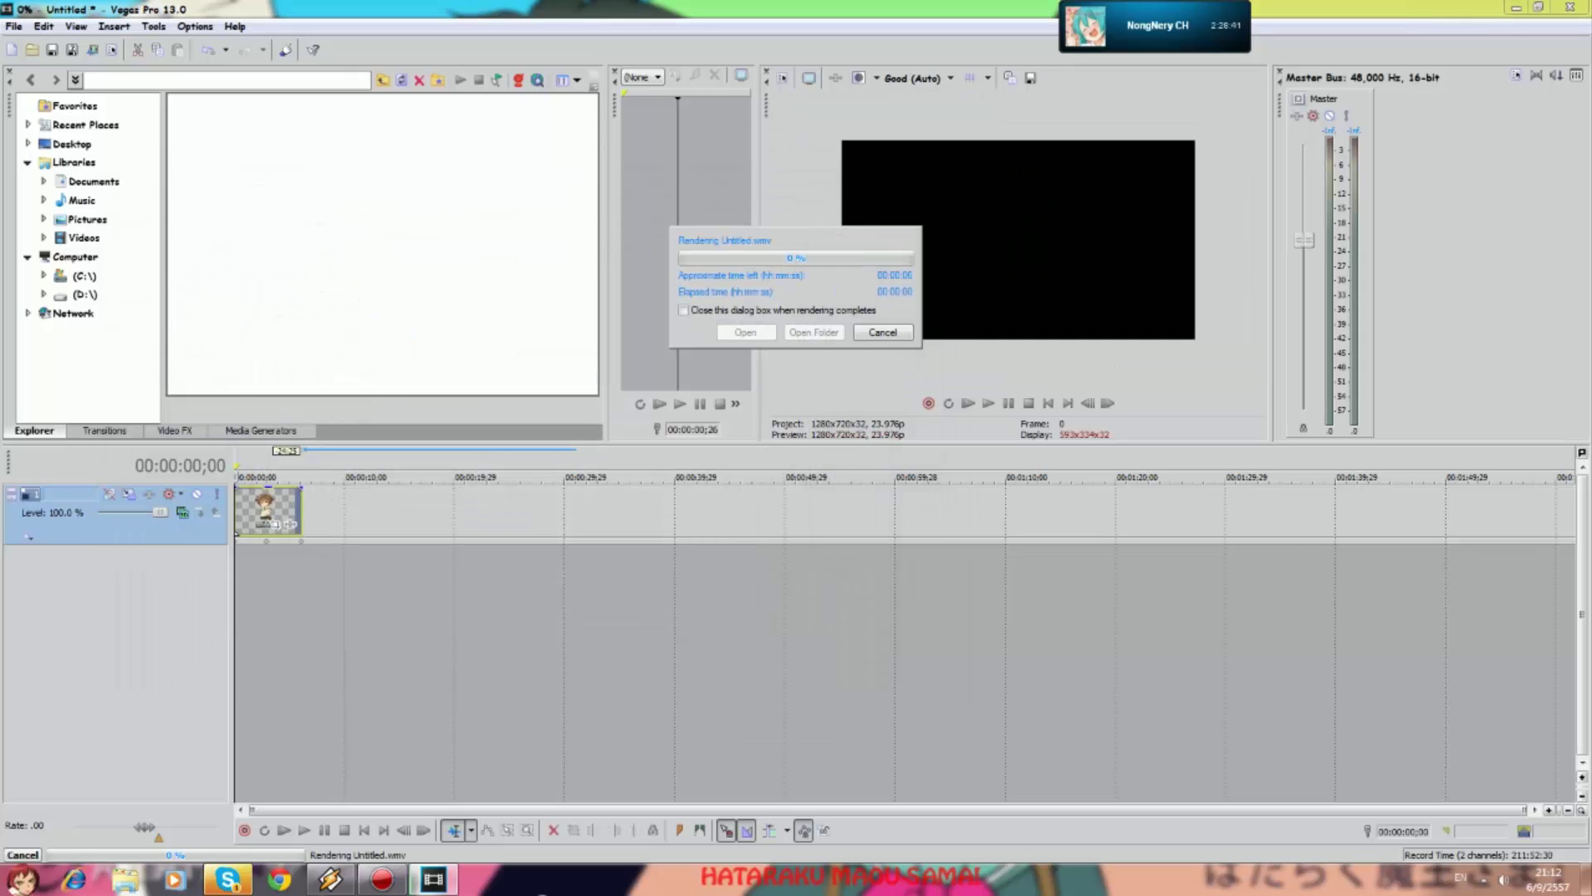
pyautogui.click(883, 333)
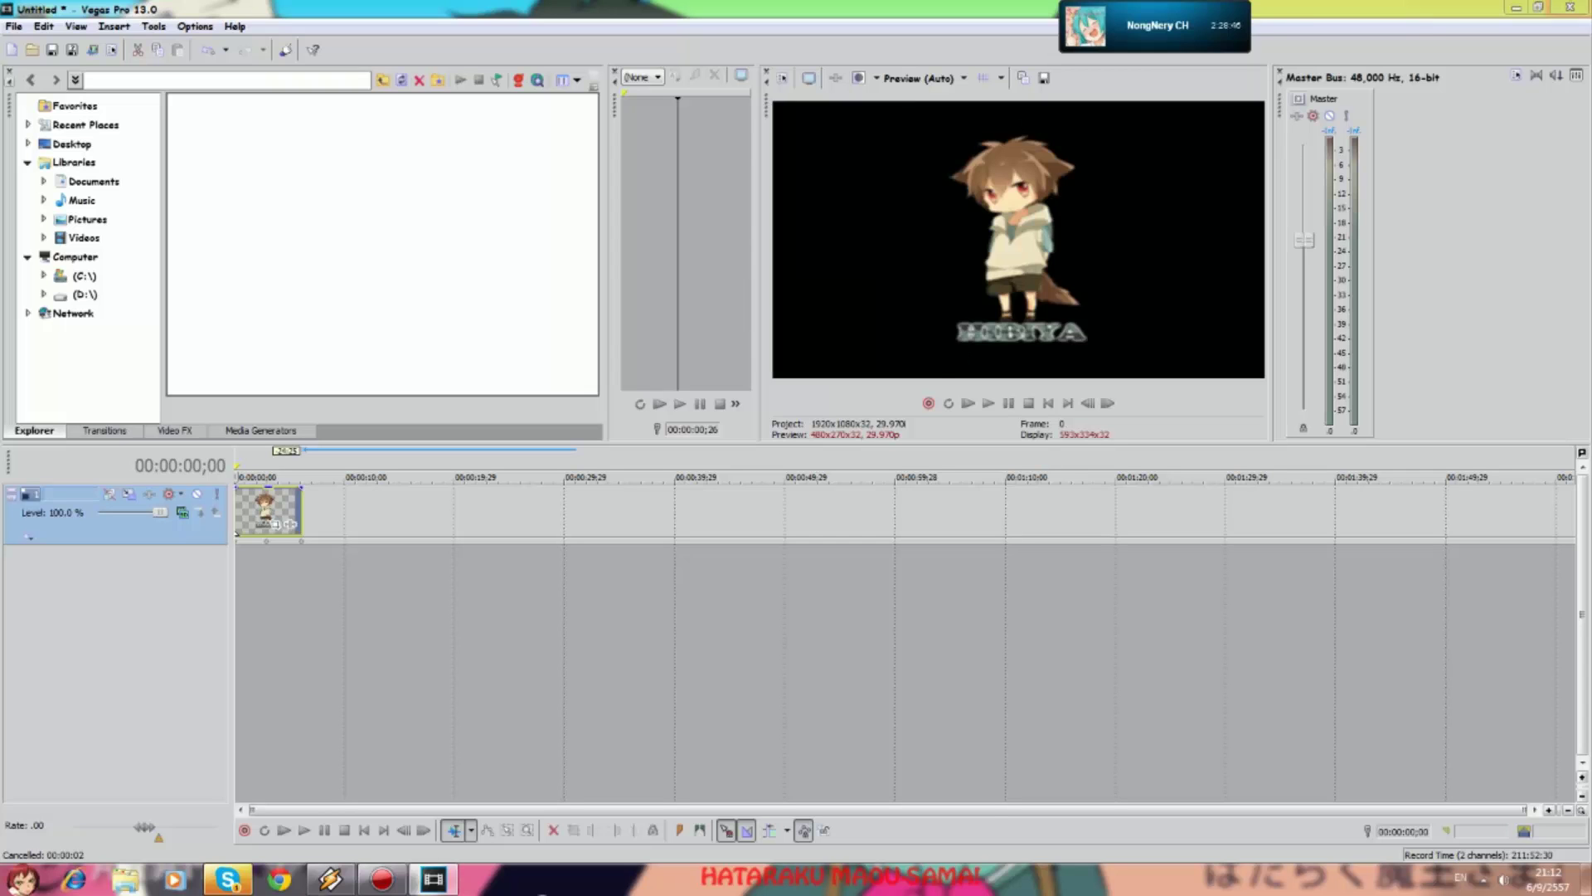
# - Exit the video editor without saving the untitled project
pyautogui.click(1570, 7)
pyautogui.click(817, 356)
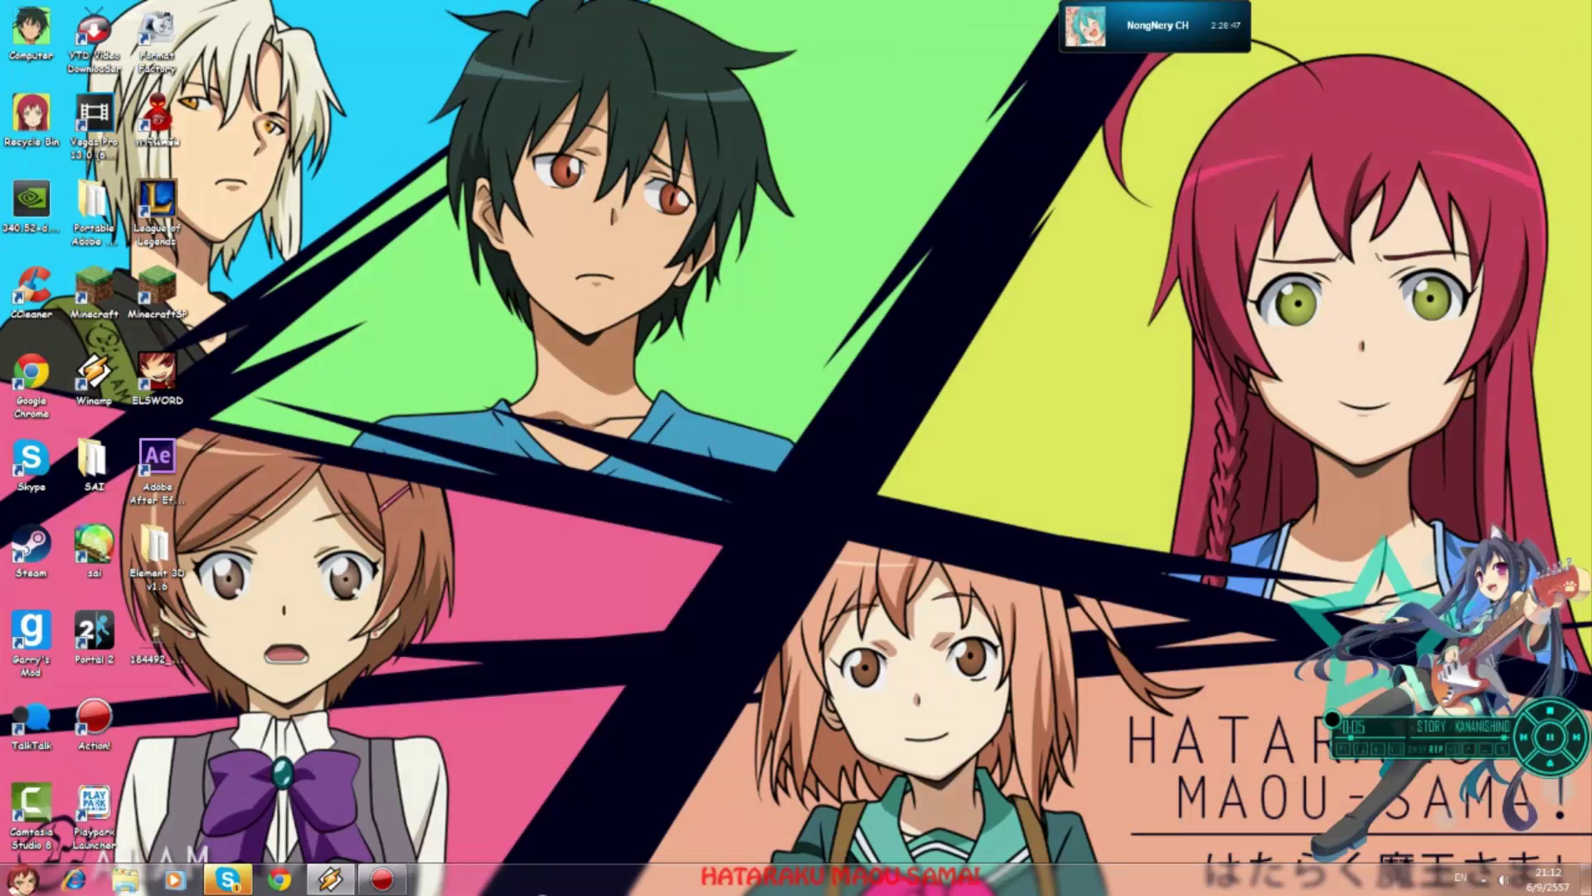